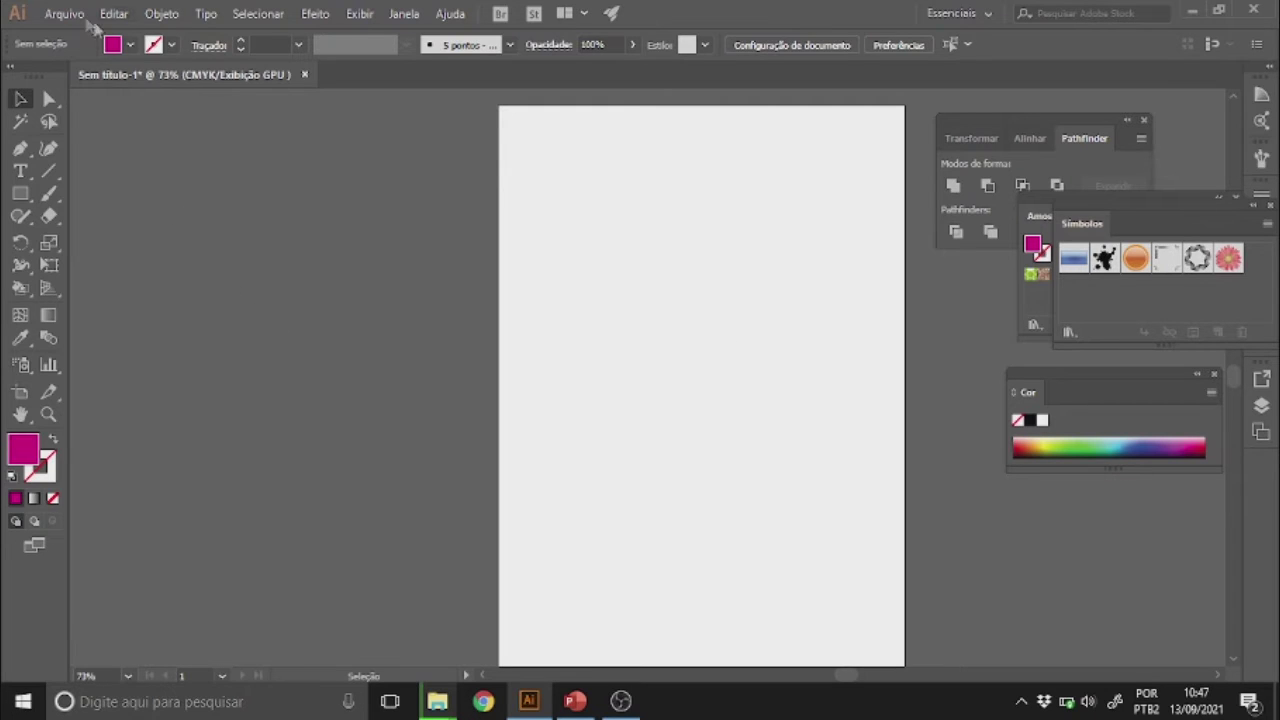
# - Place free-vector-wooden-floor-texture-02-vector_002475_2.jpg as a linked image about 153 mm square on the upper part of the artboard
pyautogui.click(64, 15)
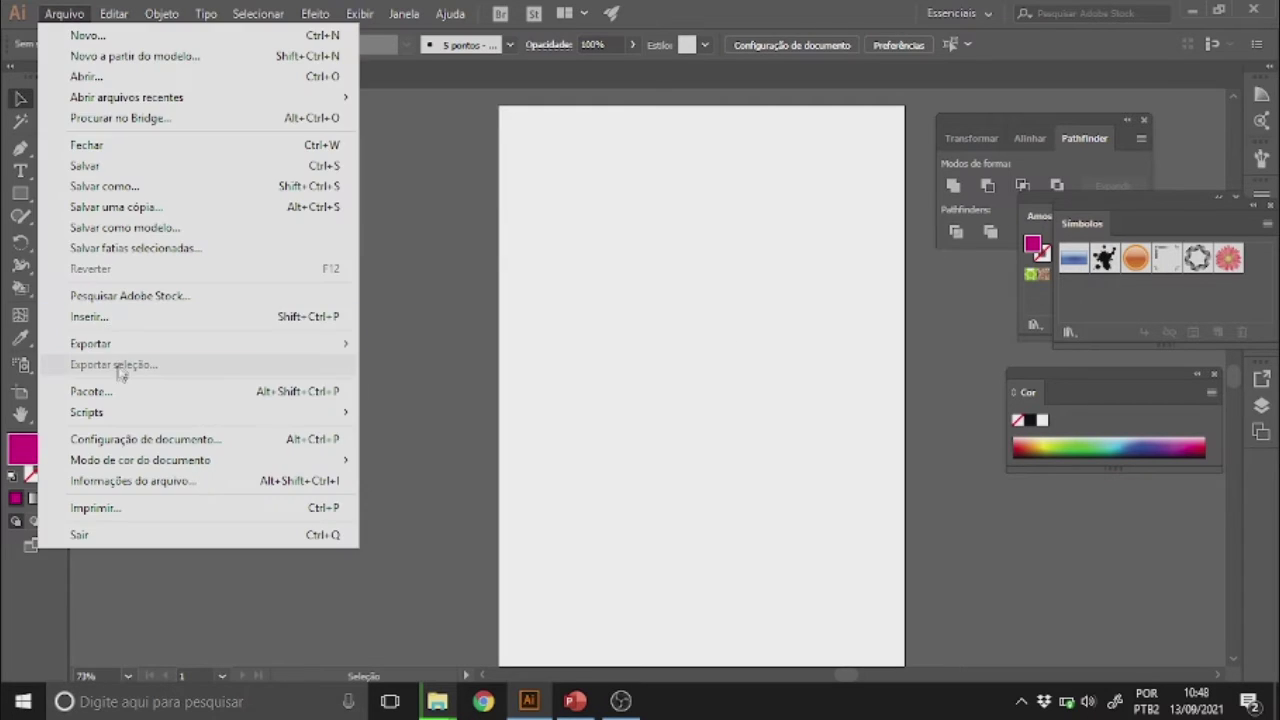
pyautogui.click(127, 318)
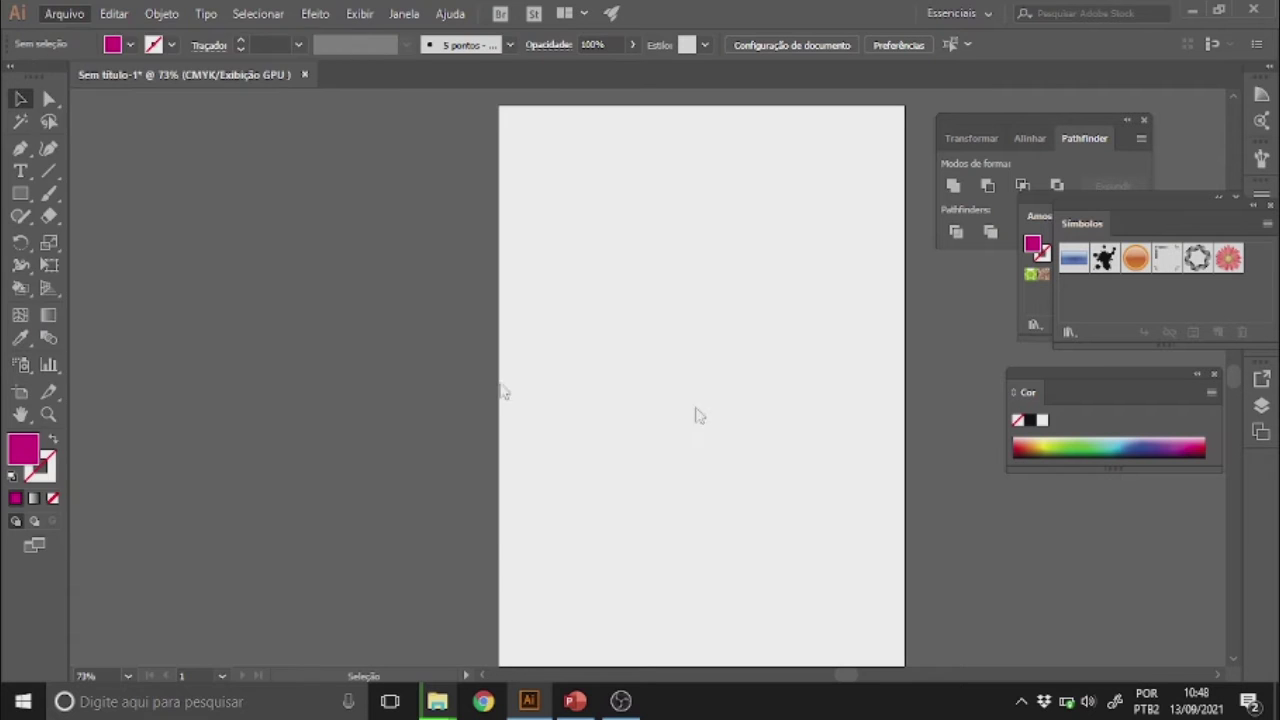
pyautogui.moveTo(624, 118); pyautogui.dragTo(624, 244)
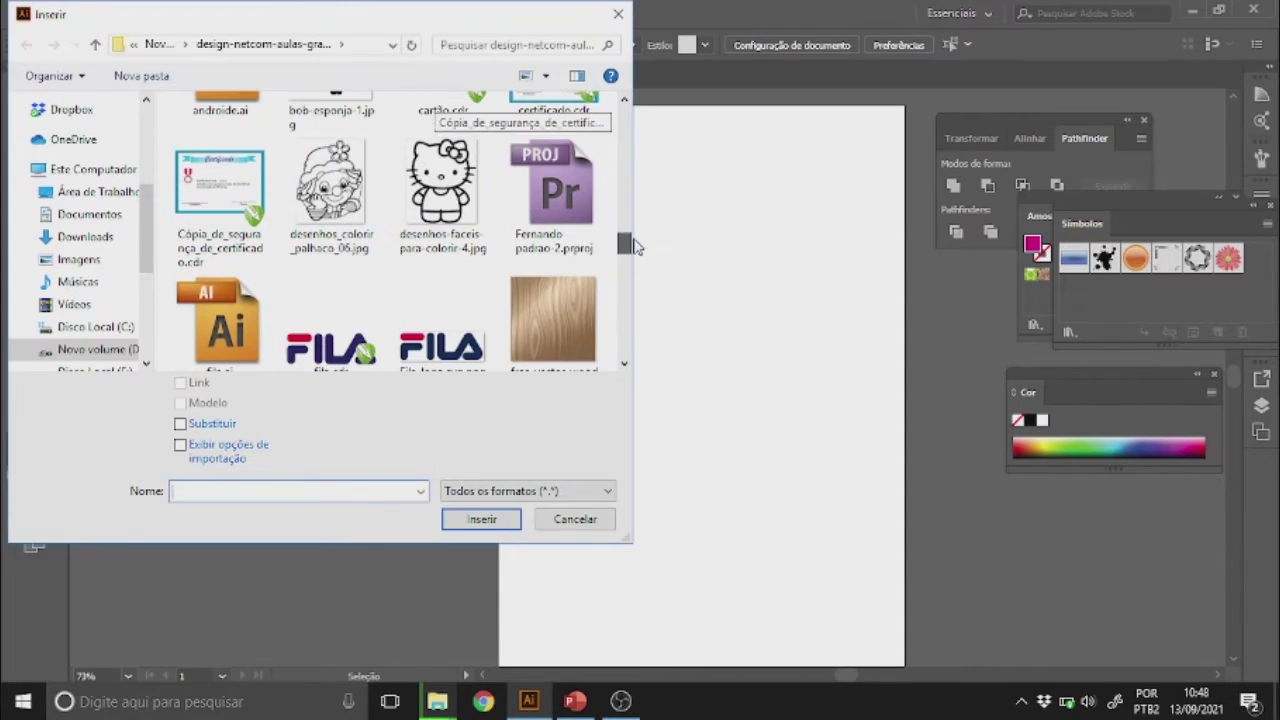
pyautogui.click(573, 316)
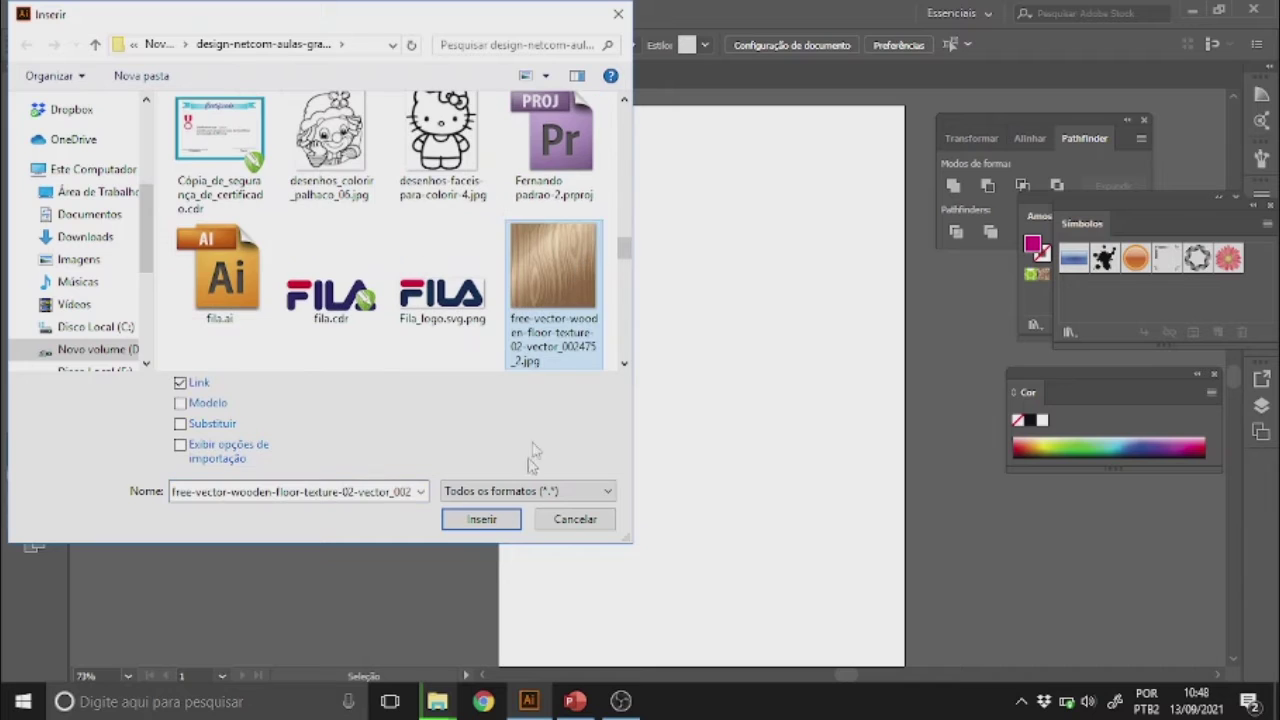
pyautogui.click(481, 519)
pyautogui.moveTo(524, 186); pyautogui.dragTo(826, 485)
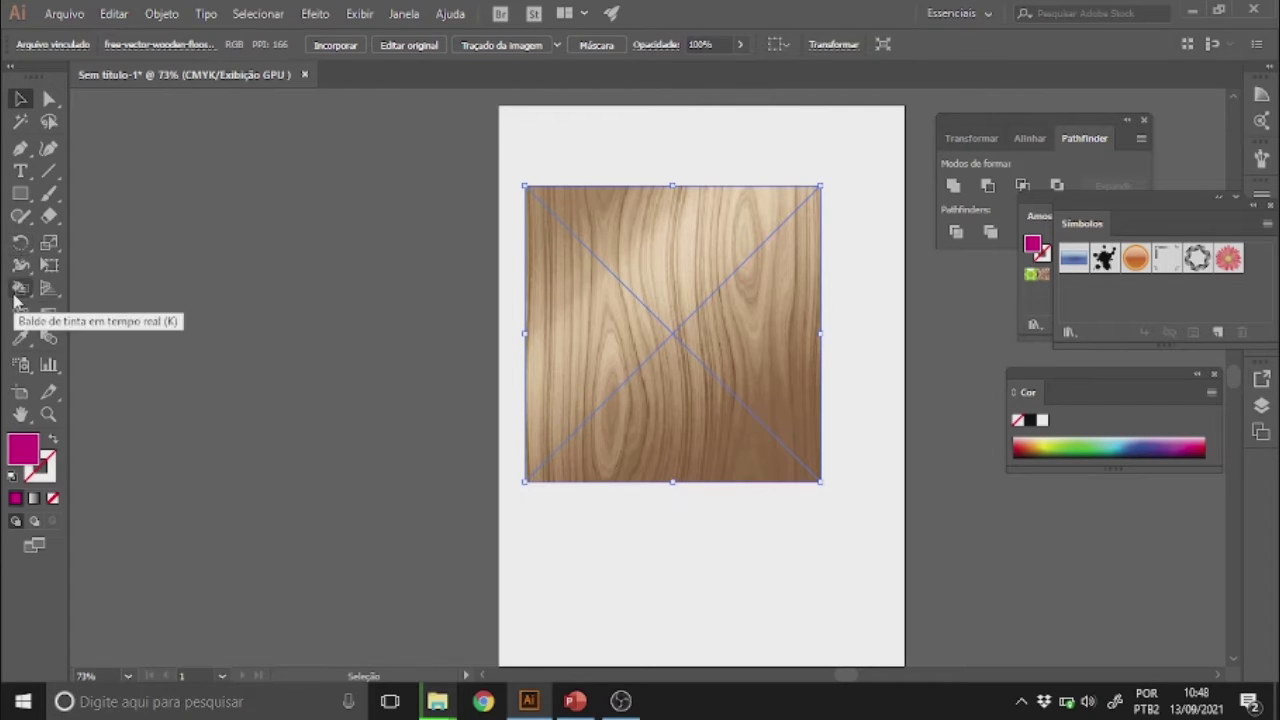
# - Draw a magenta five-pointed star about 115 × 113 mm and move it beside the wood image, mostly off the artboard
pyautogui.click(30, 199)
pyautogui.moveTo(30, 203); pyautogui.dragTo(120, 289)
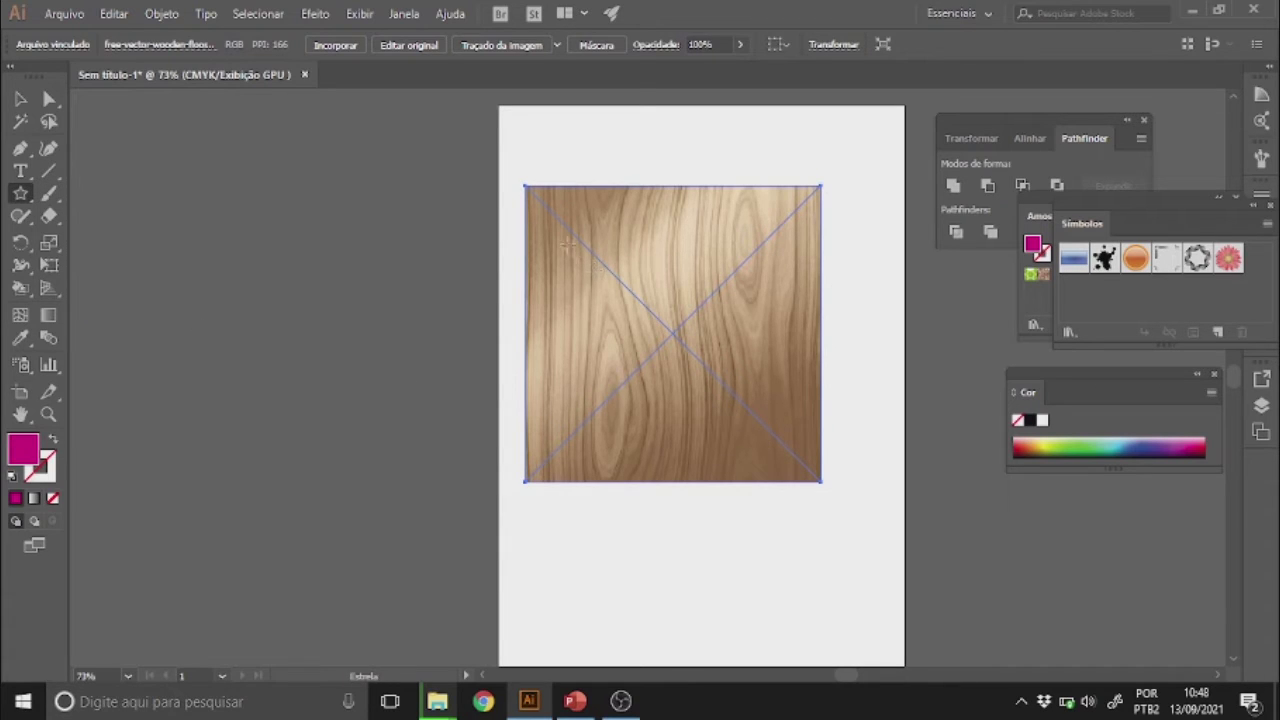
pyautogui.moveTo(563, 229); pyautogui.dragTo(625, 331)
pyautogui.click(19, 98)
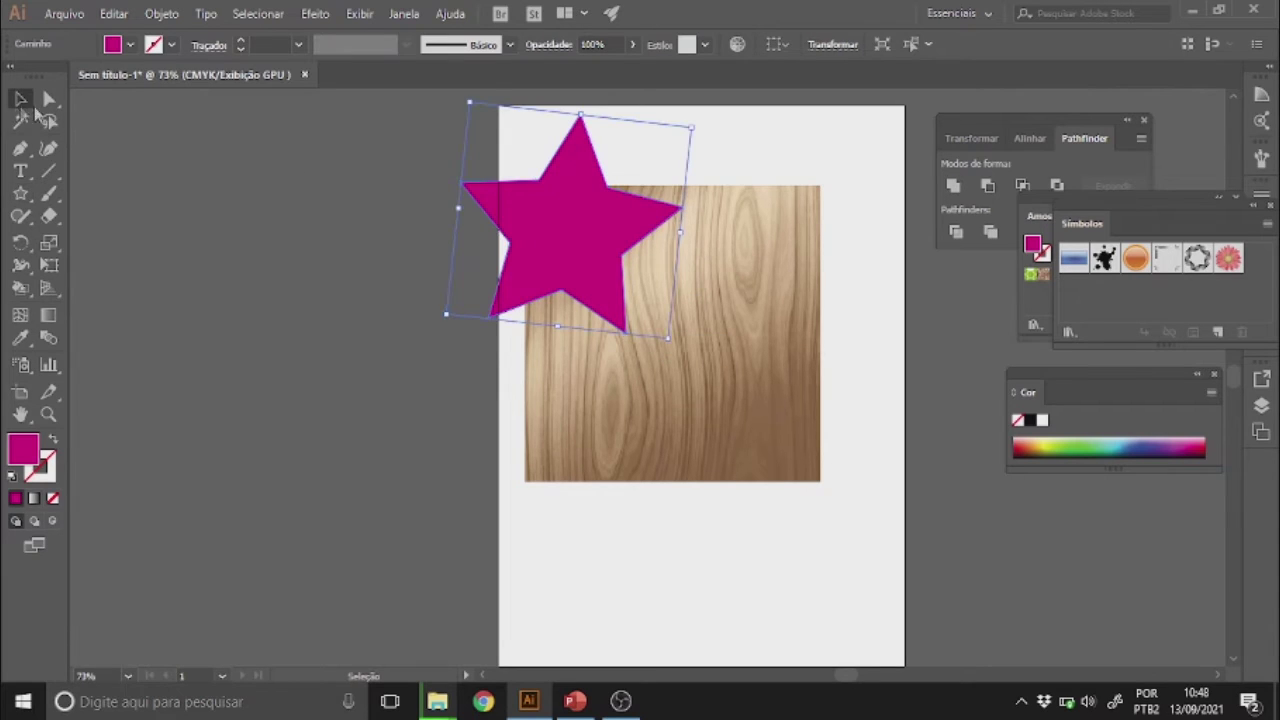
pyautogui.moveTo(532, 203); pyautogui.dragTo(405, 362)
# - Embed the linked wood texture image in the document
pyautogui.click(628, 343)
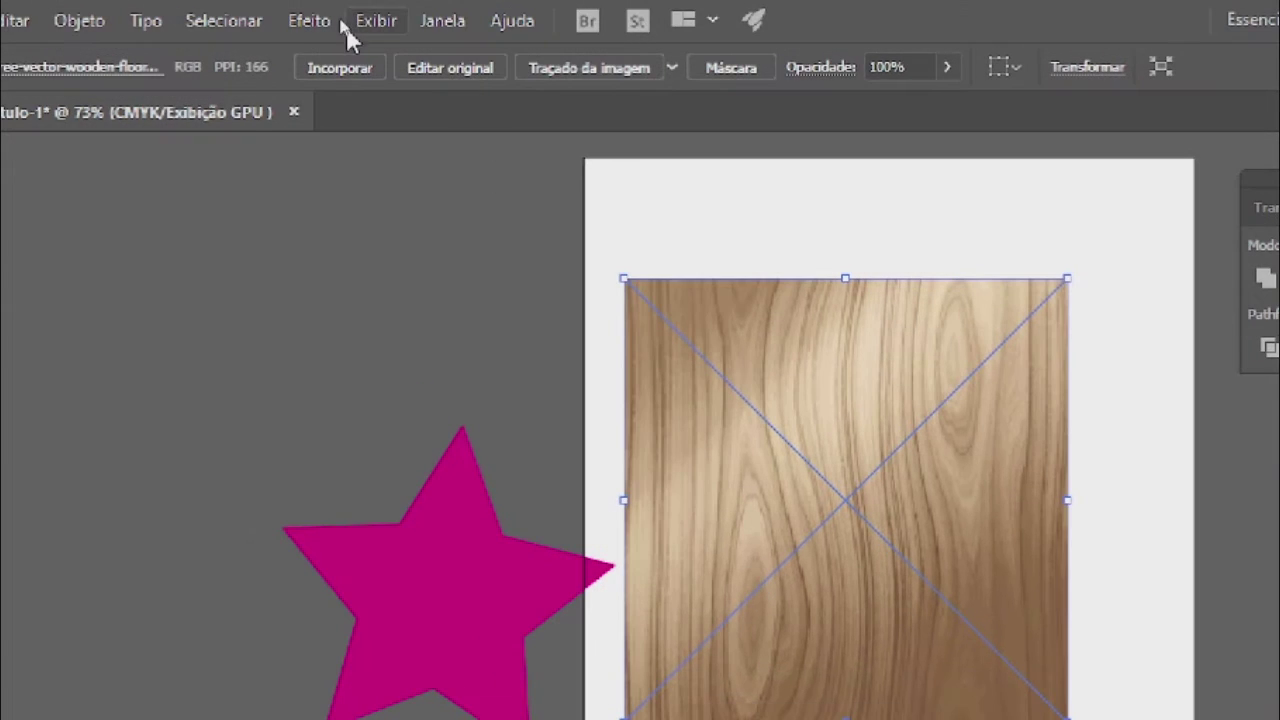
pyautogui.click(349, 77)
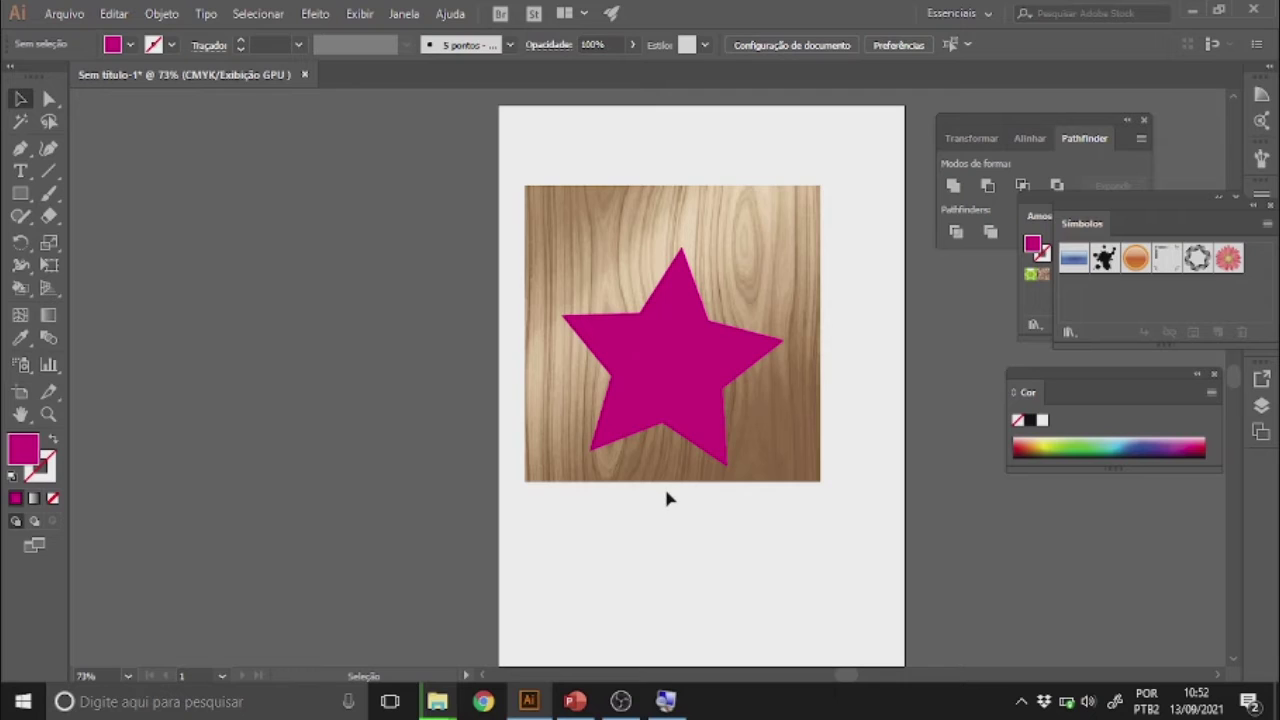
# - Try to create a clipping mask with only the star over the wood image selected
pyautogui.click(651, 345)
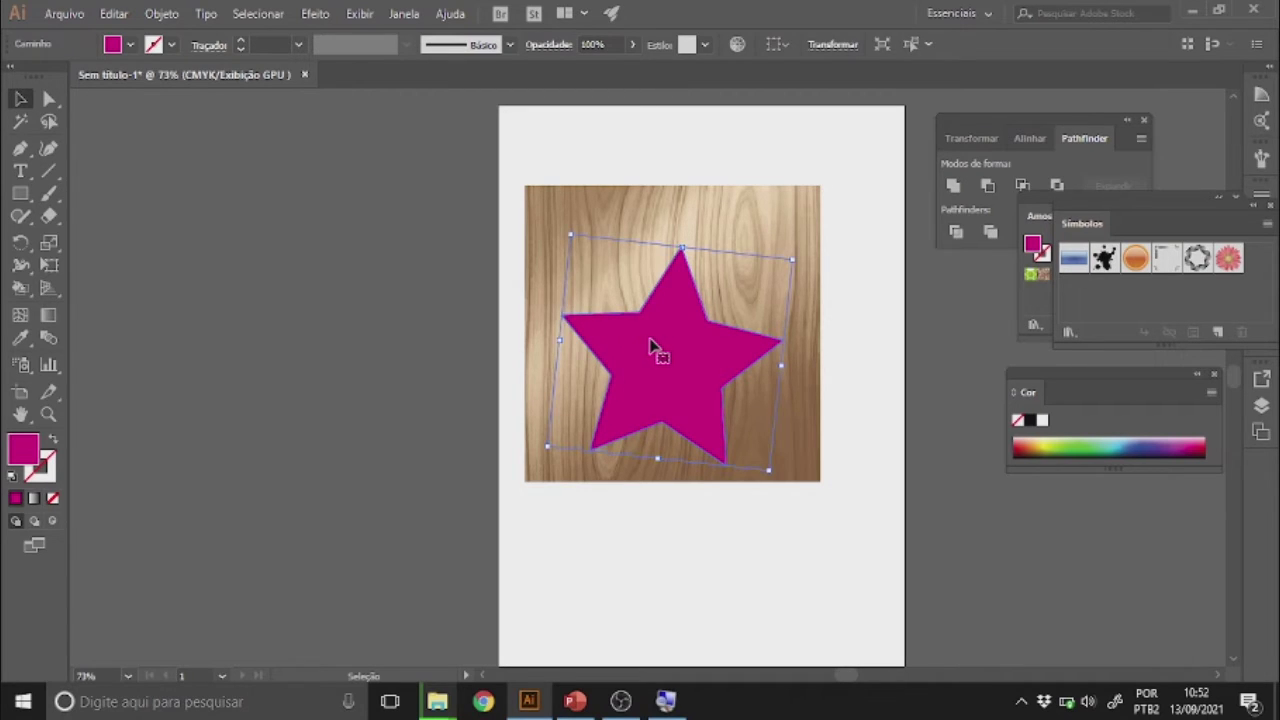
pyautogui.rightClick(651, 346)
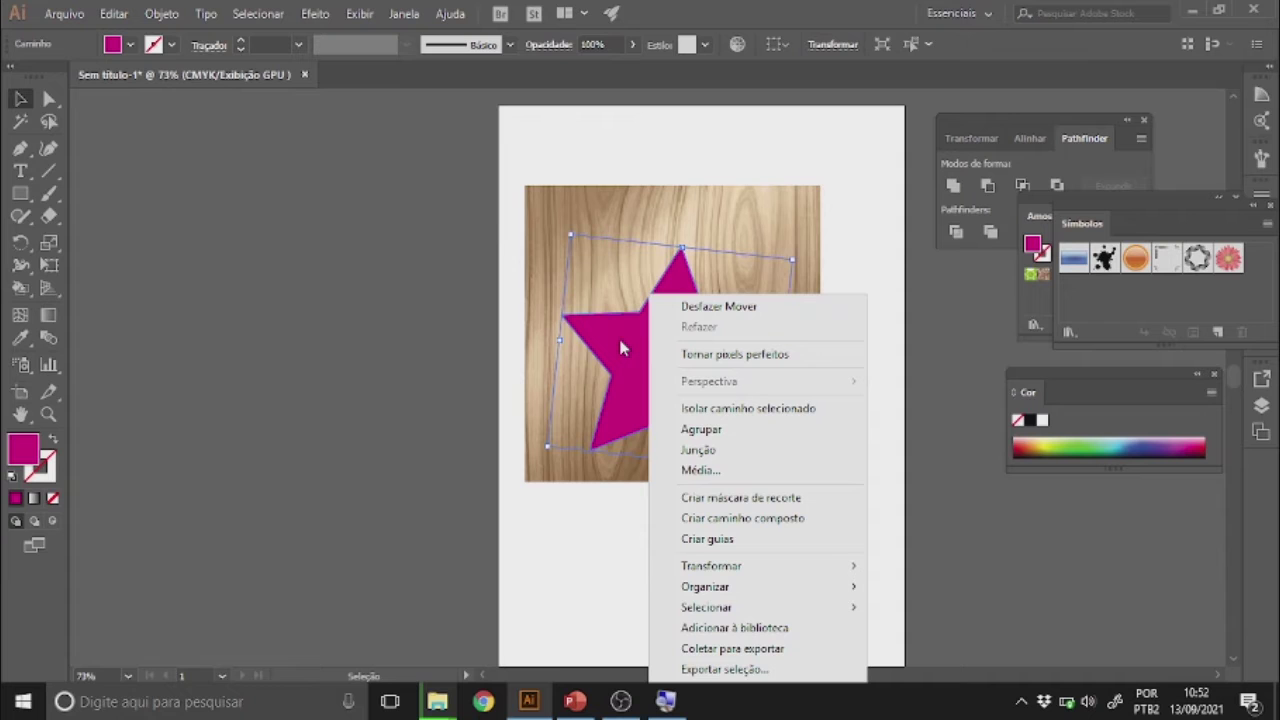
pyautogui.moveTo(725, 567)
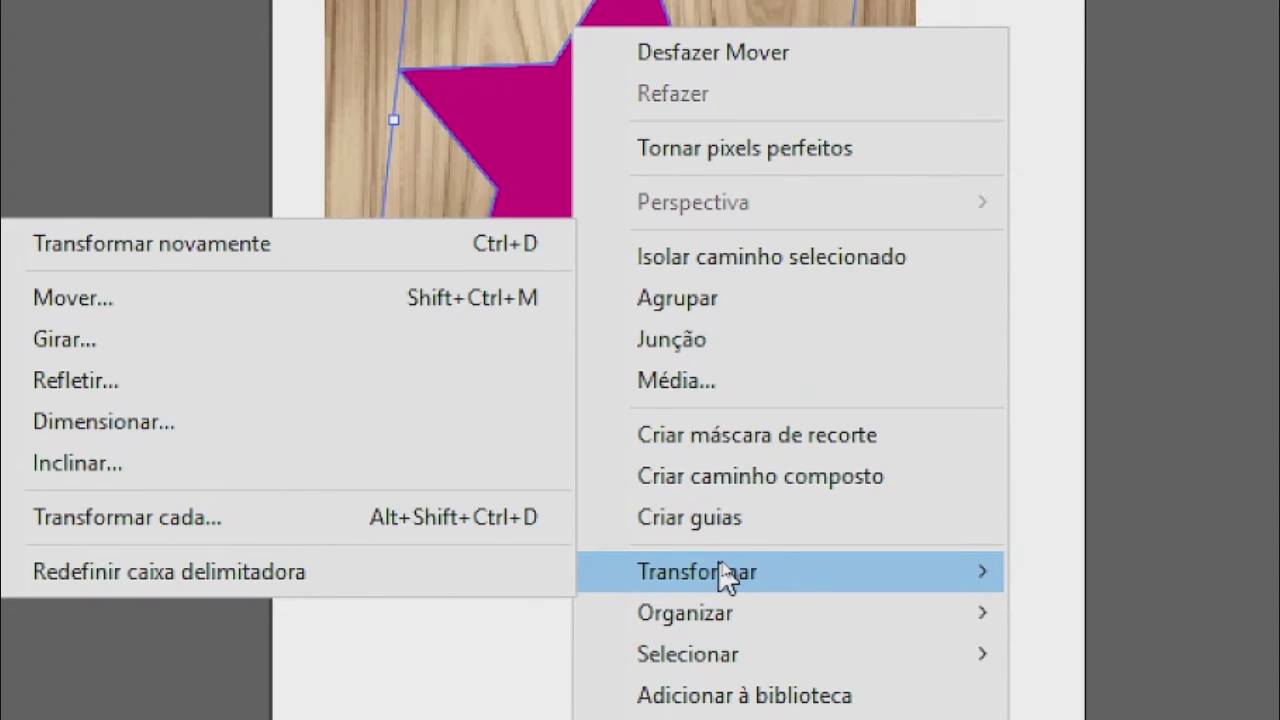
pyautogui.click(808, 447)
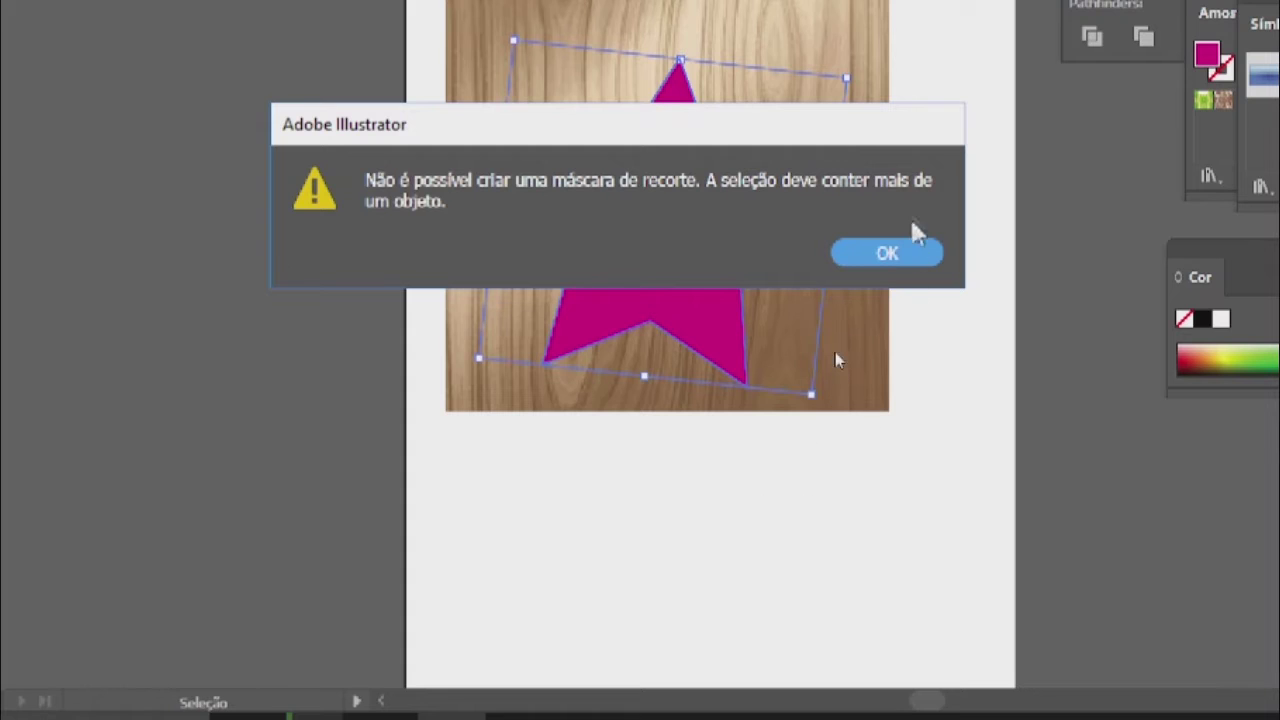
pyautogui.click(903, 253)
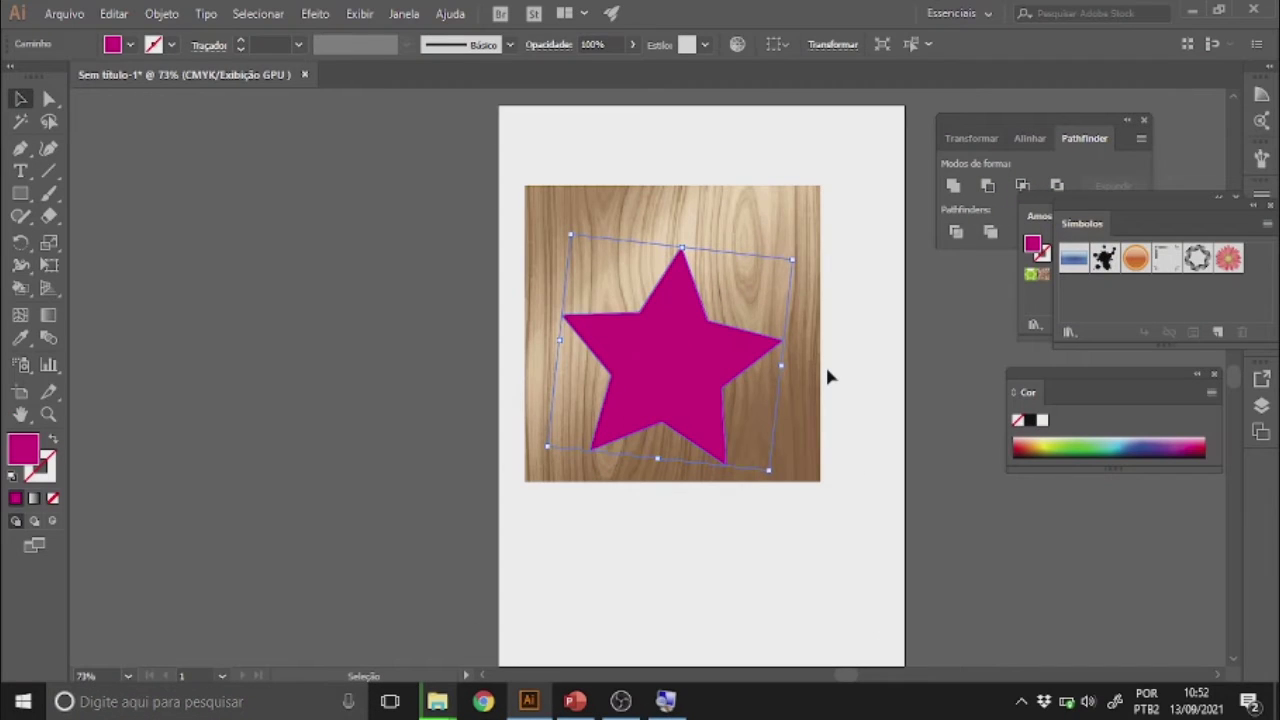
# - Create a clipping mask from the star and the wood image together, then deselect the result
pyautogui.keyDown('shift'); pyautogui.click(755, 233); pyautogui.keyUp('shift')
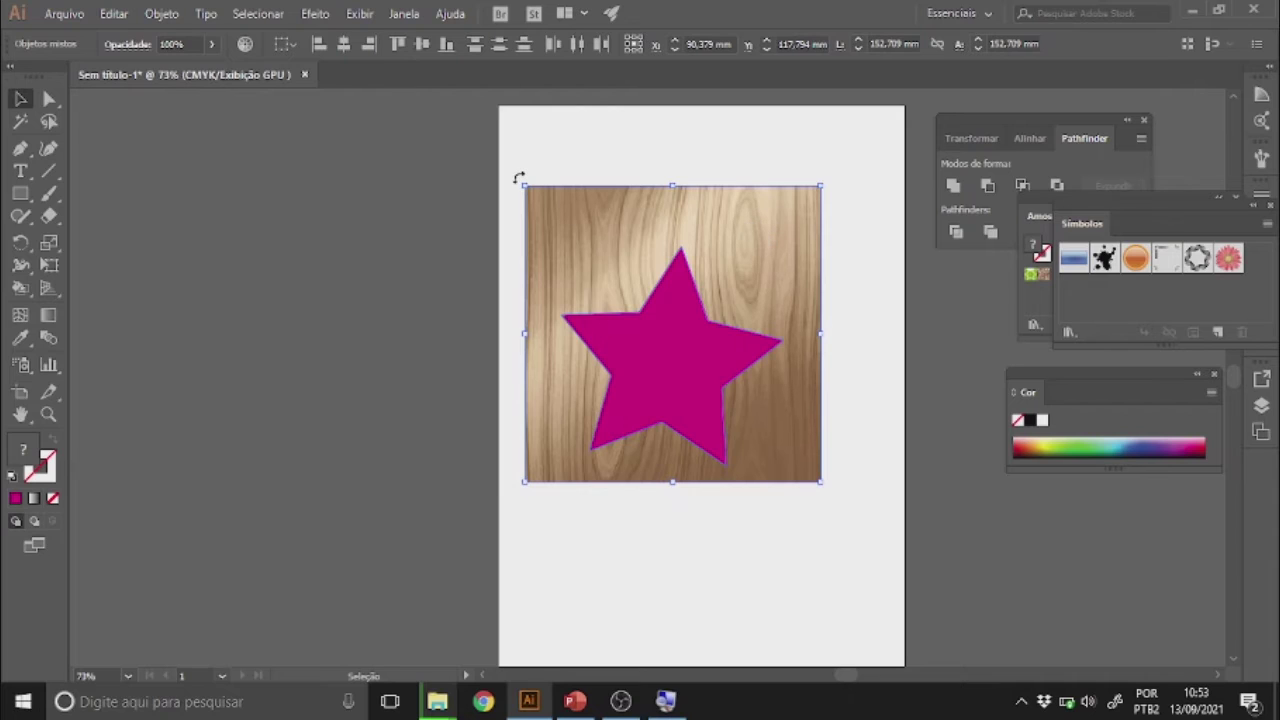
pyautogui.moveTo(515, 162); pyautogui.dragTo(860, 546)
pyautogui.rightClick(680, 388)
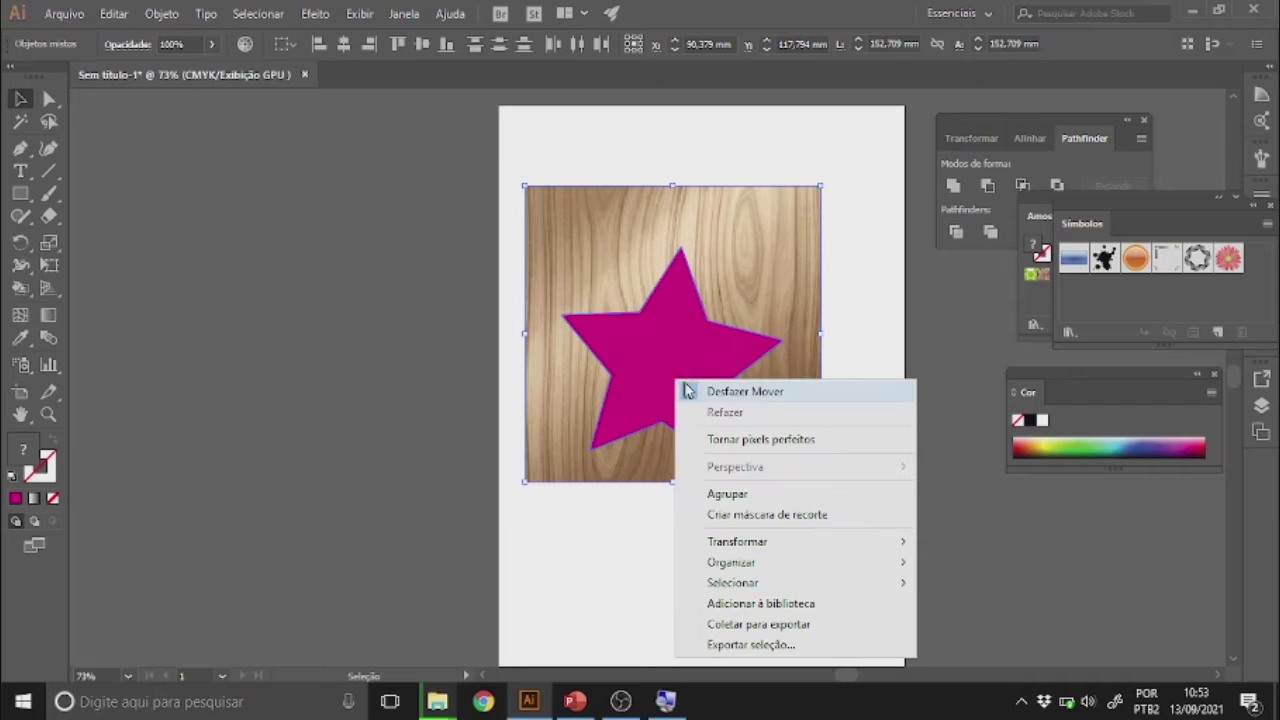
pyautogui.click(804, 516)
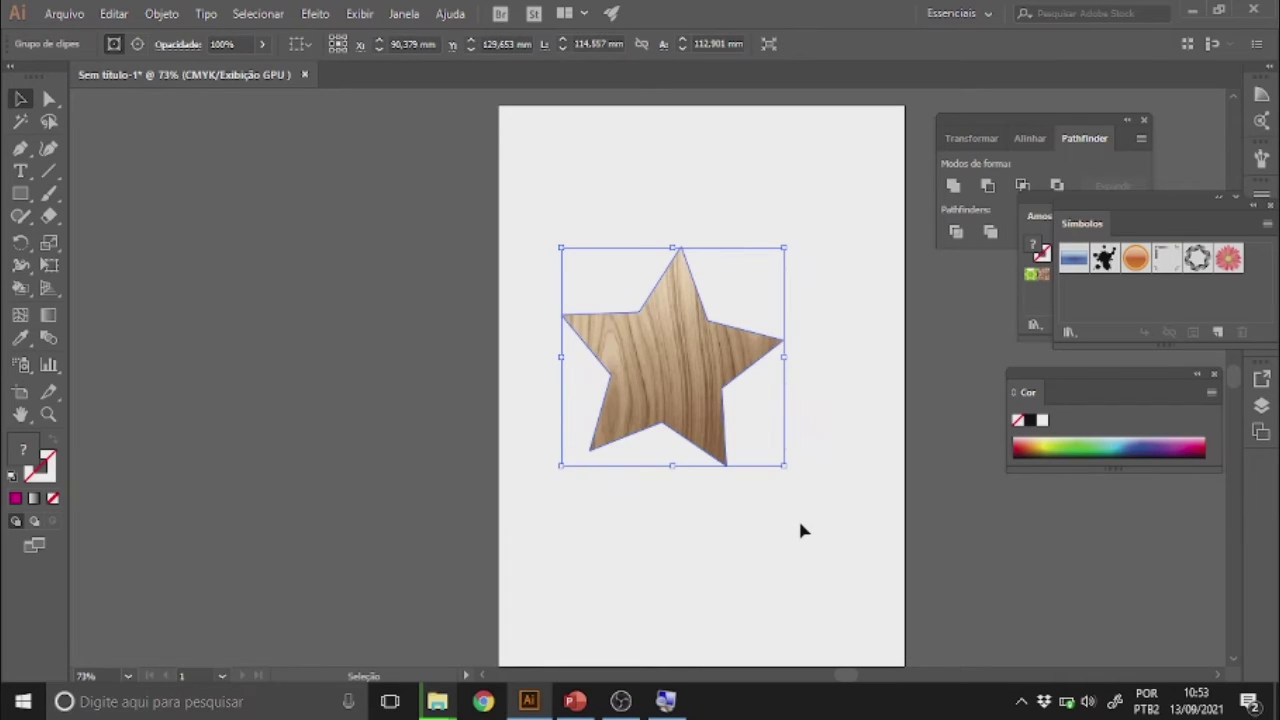
pyautogui.click(801, 530)
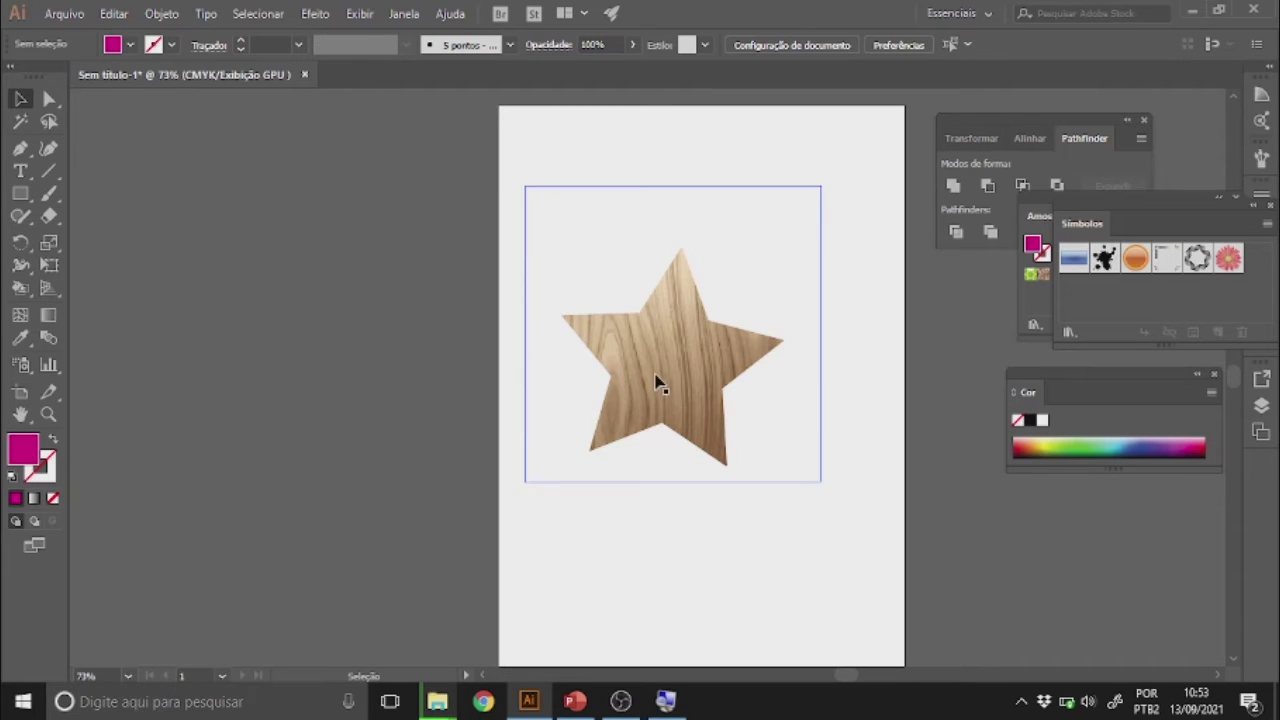
# - Move the wood-filled star up and to the left on the artboard, to about X 75 mm, Y 106 mm
pyautogui.moveTo(657, 377); pyautogui.dragTo(629, 240)
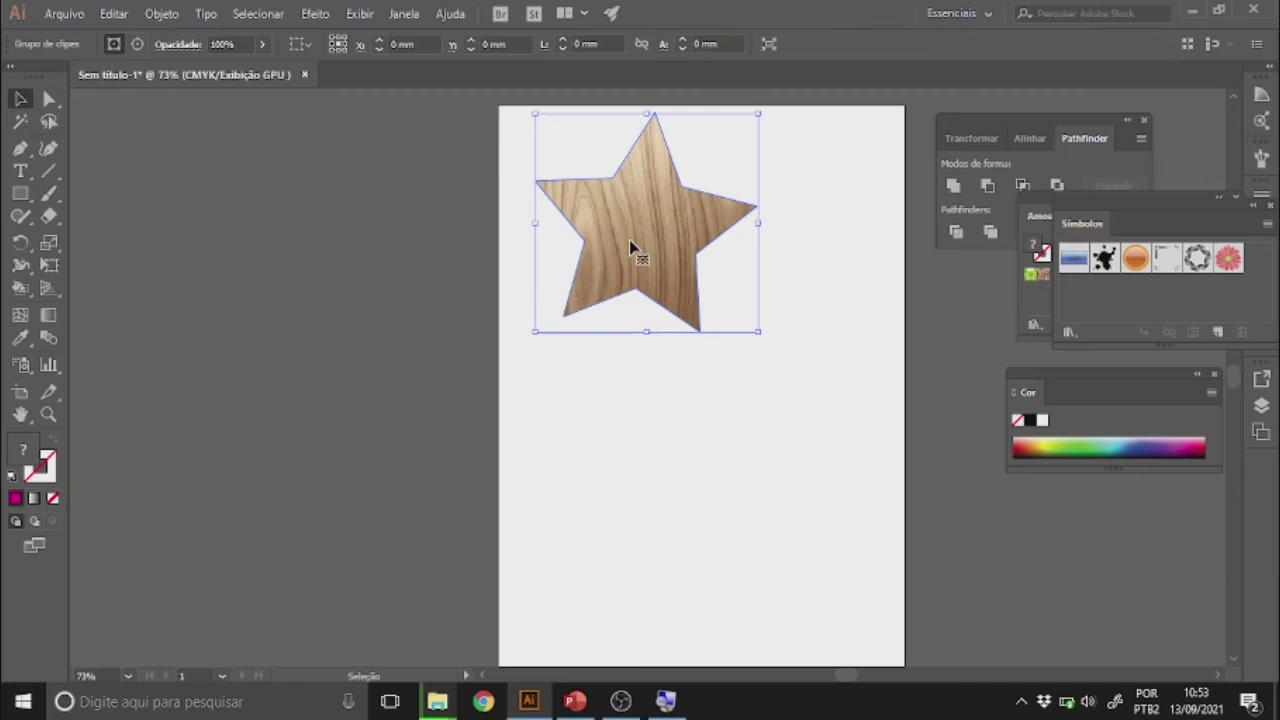
pyautogui.hotkey('ctrl', 'z')
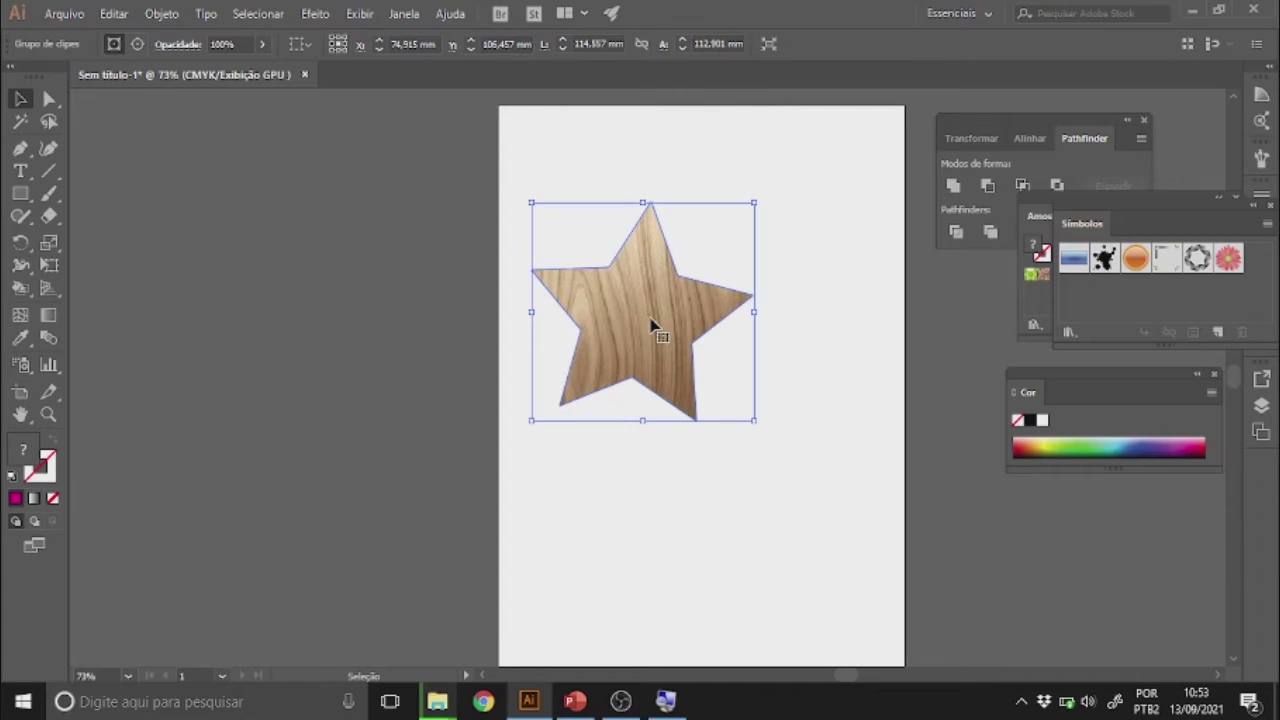
pyautogui.click(257, 214)
# - Give the wood-filled star a brown stroke with colour 845A07, then deselect it
pyautogui.click(546, 279)
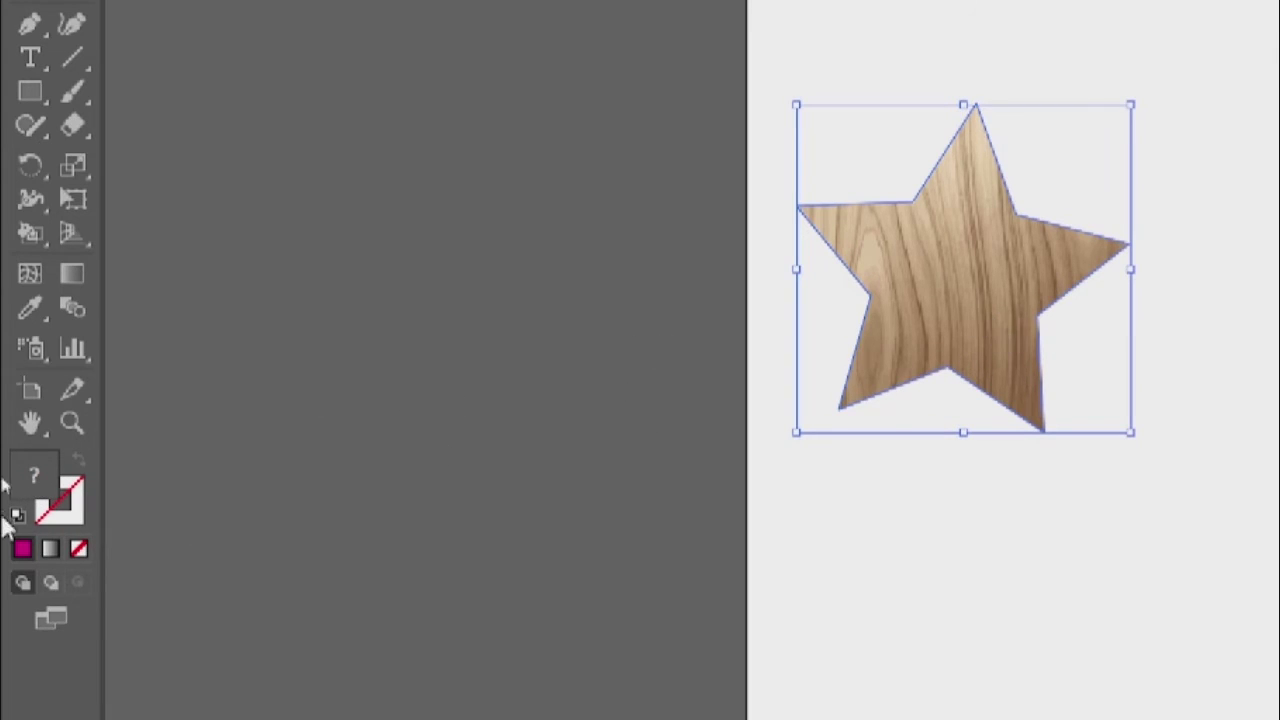
pyautogui.doubleClick(78, 508)
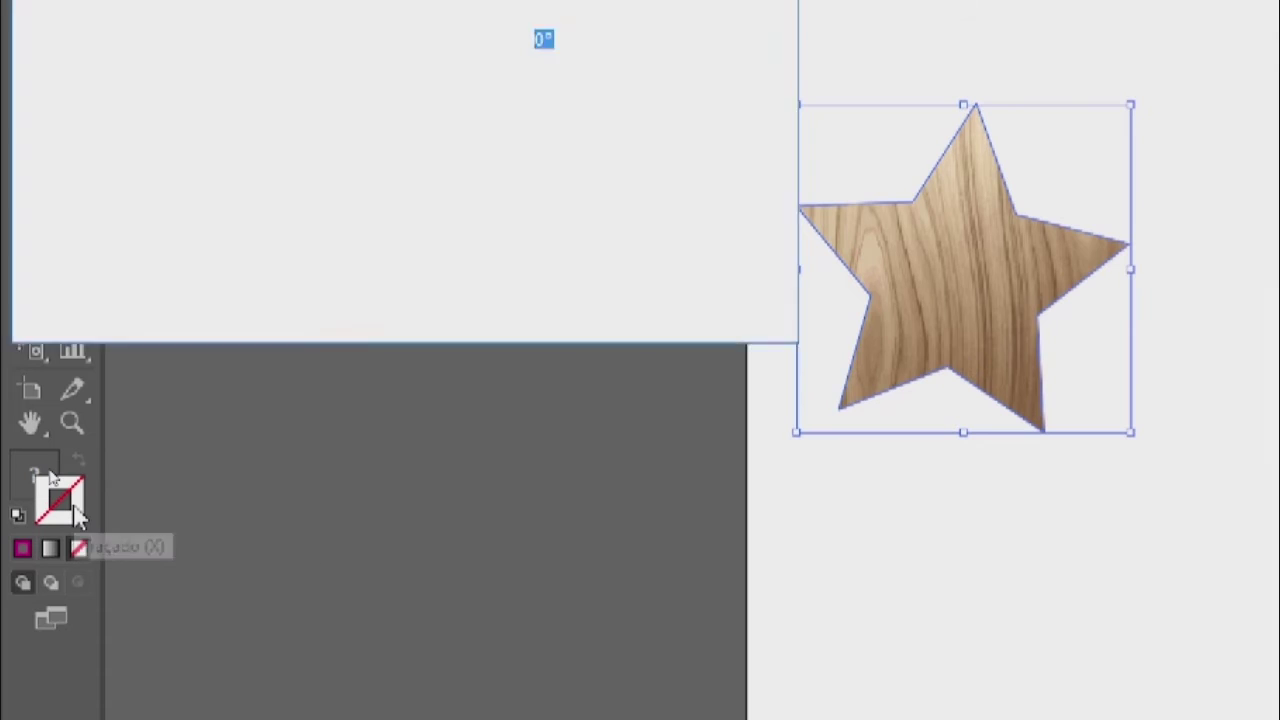
pyautogui.moveTo(433, 118); pyautogui.dragTo(441, 143)
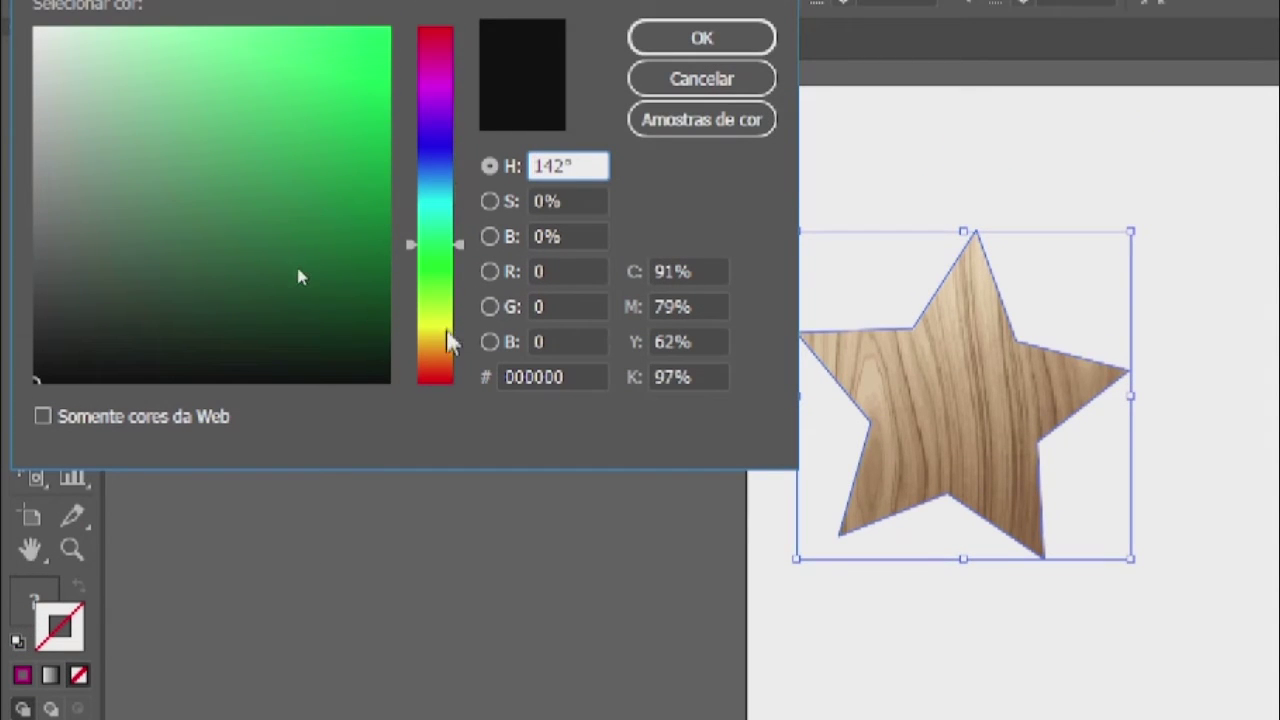
pyautogui.moveTo(446, 328); pyautogui.dragTo(433, 346)
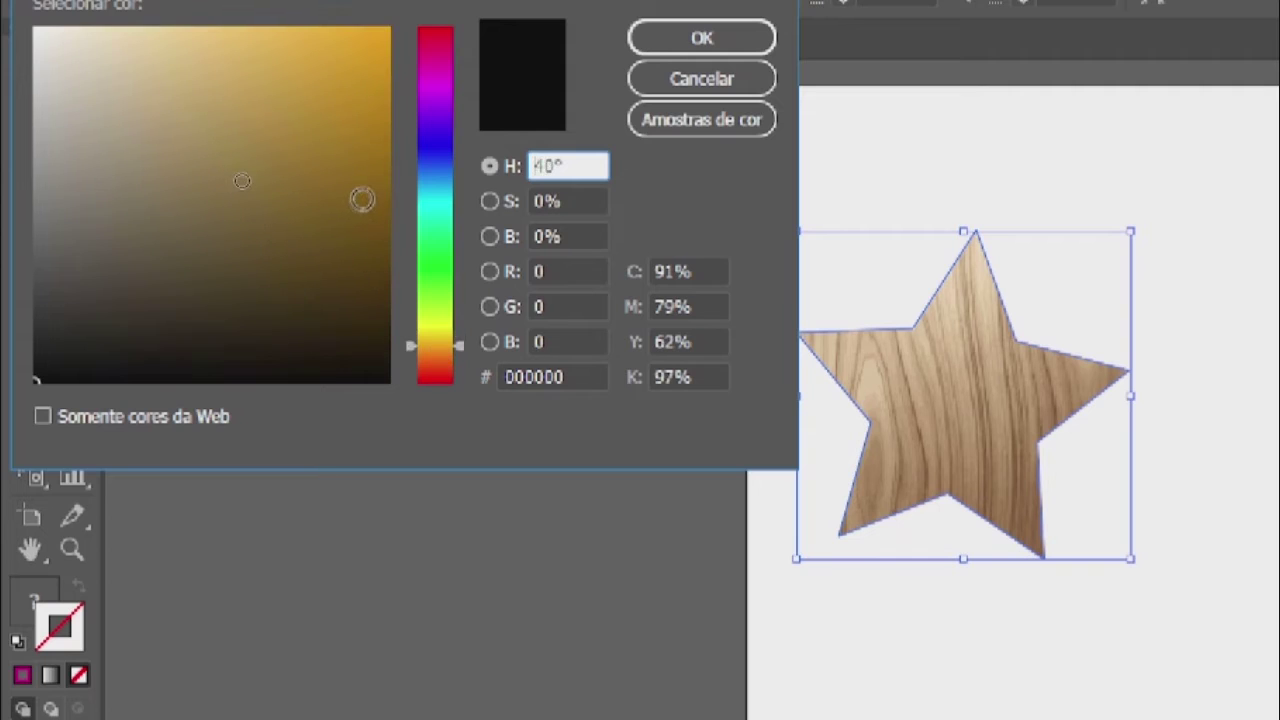
pyautogui.click(373, 196)
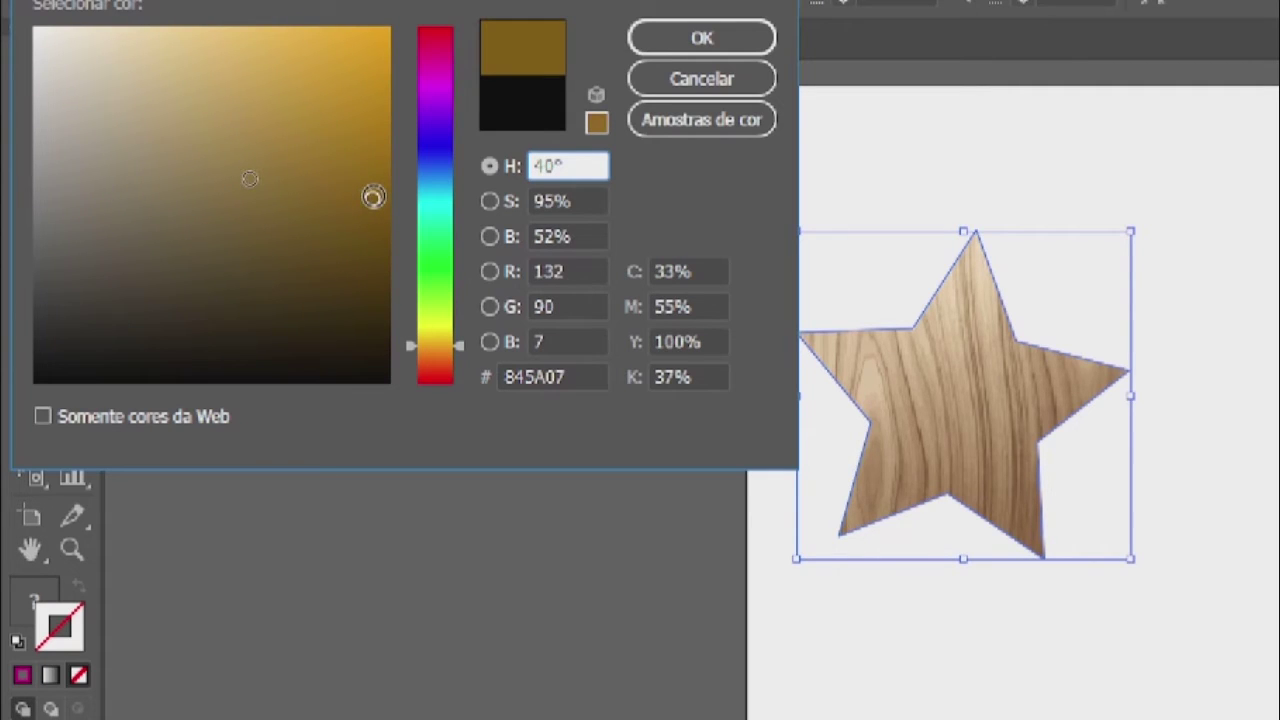
pyautogui.click(670, 40)
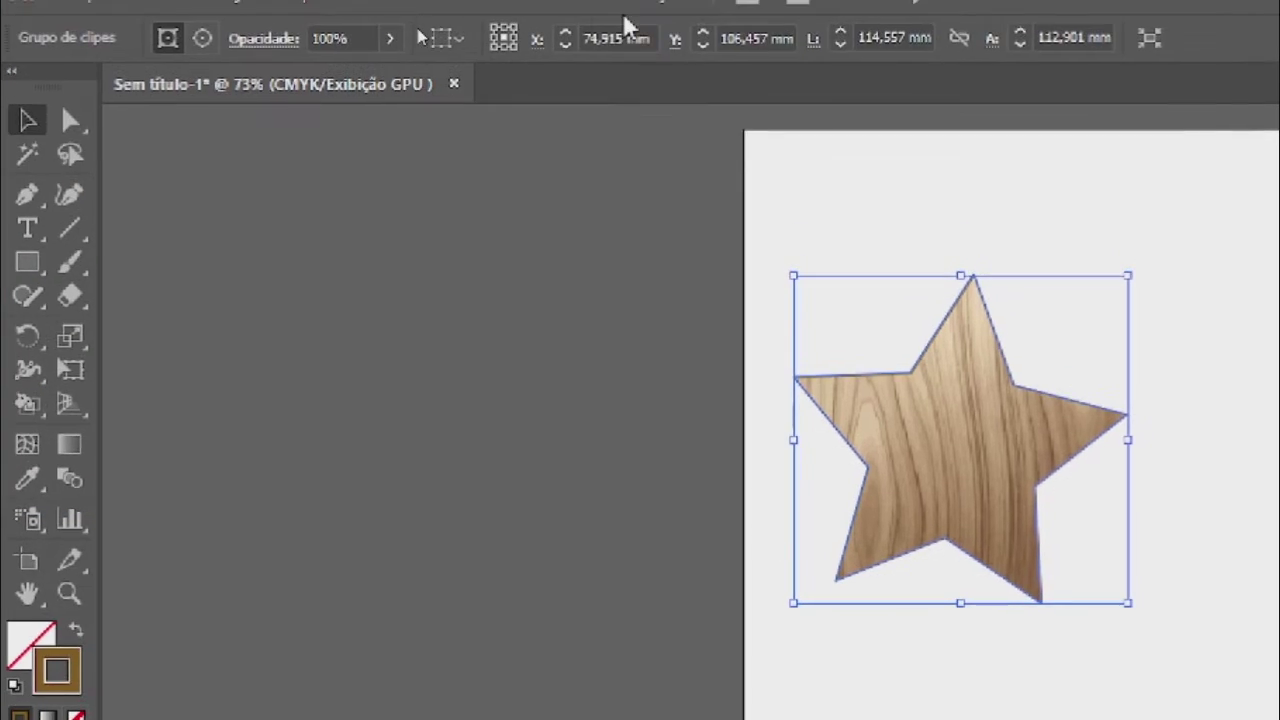
pyautogui.click(861, 357)
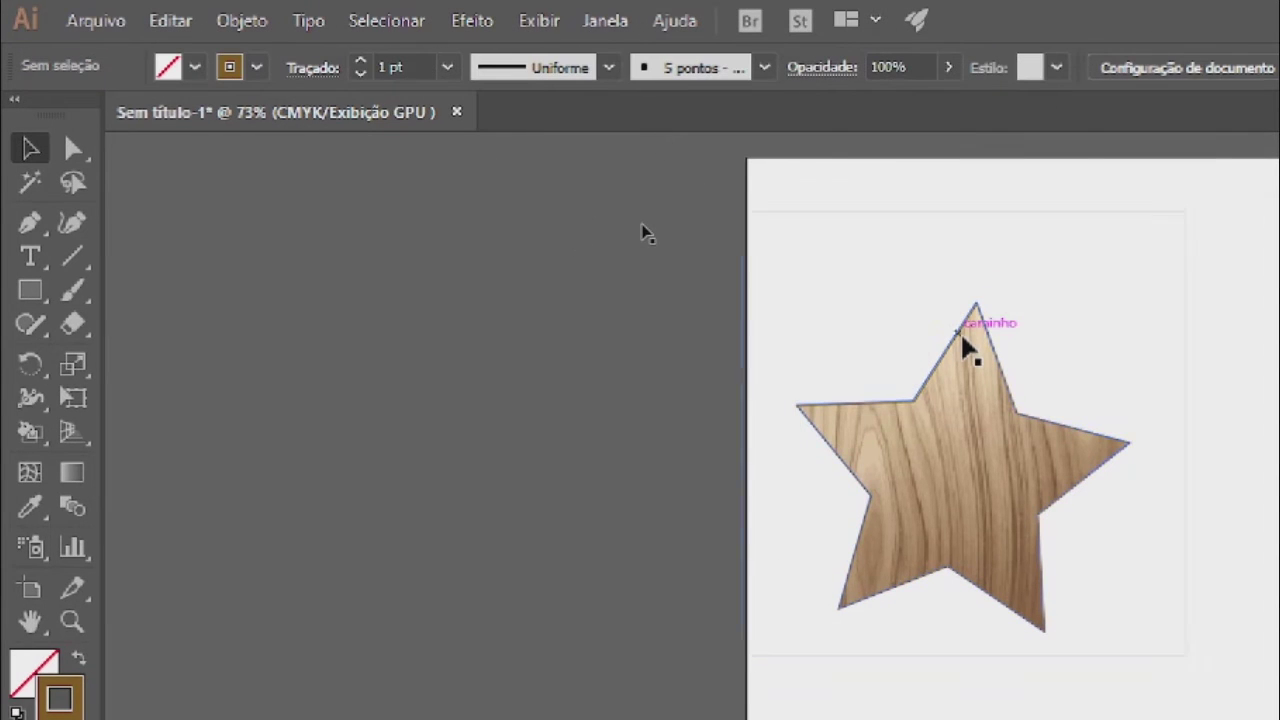
# - Edit the contents of the star's clipping mask and shift the wood image down and to the left inside it
pyautogui.click(1008, 413)
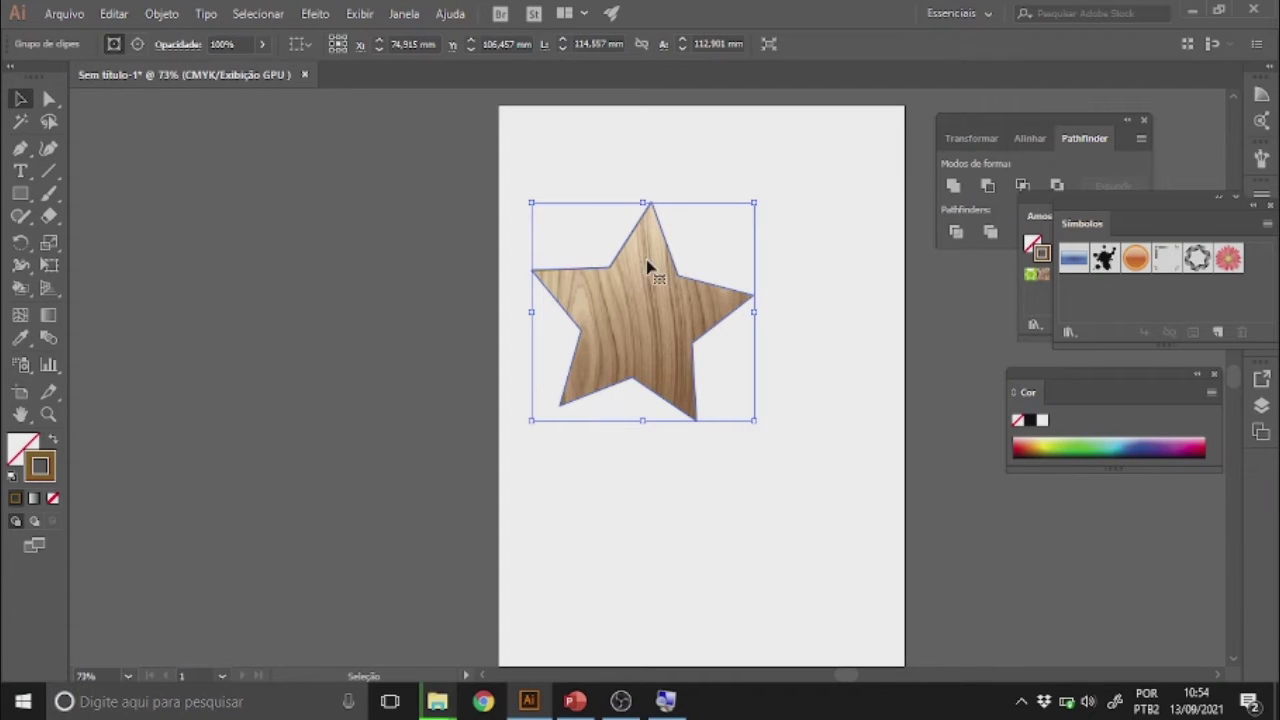
pyautogui.click(163, 15)
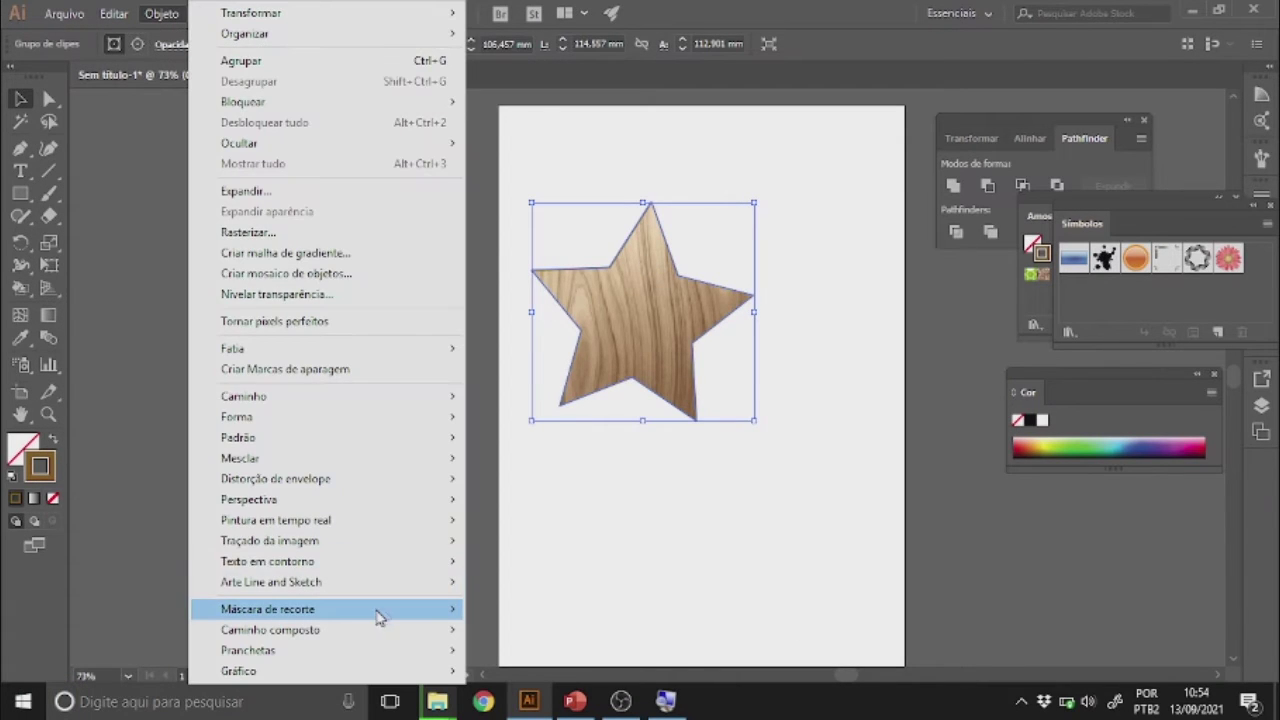
pyautogui.moveTo(377, 611)
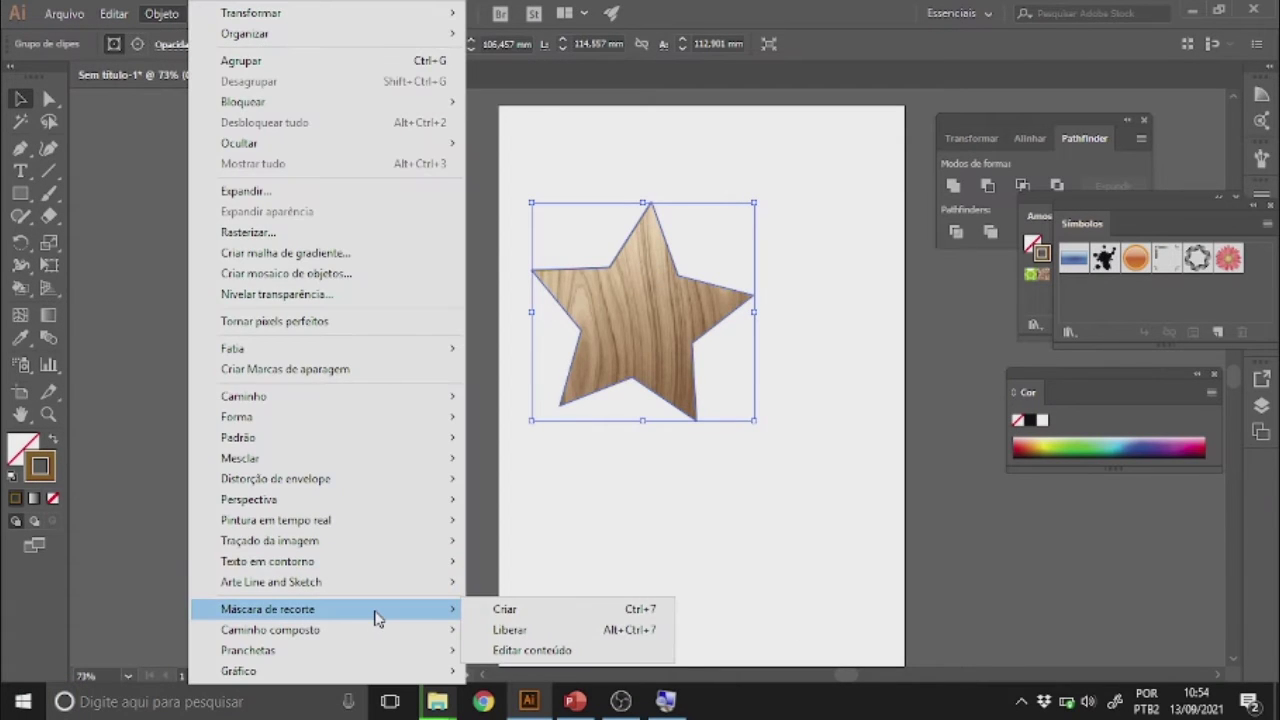
pyautogui.click(533, 651)
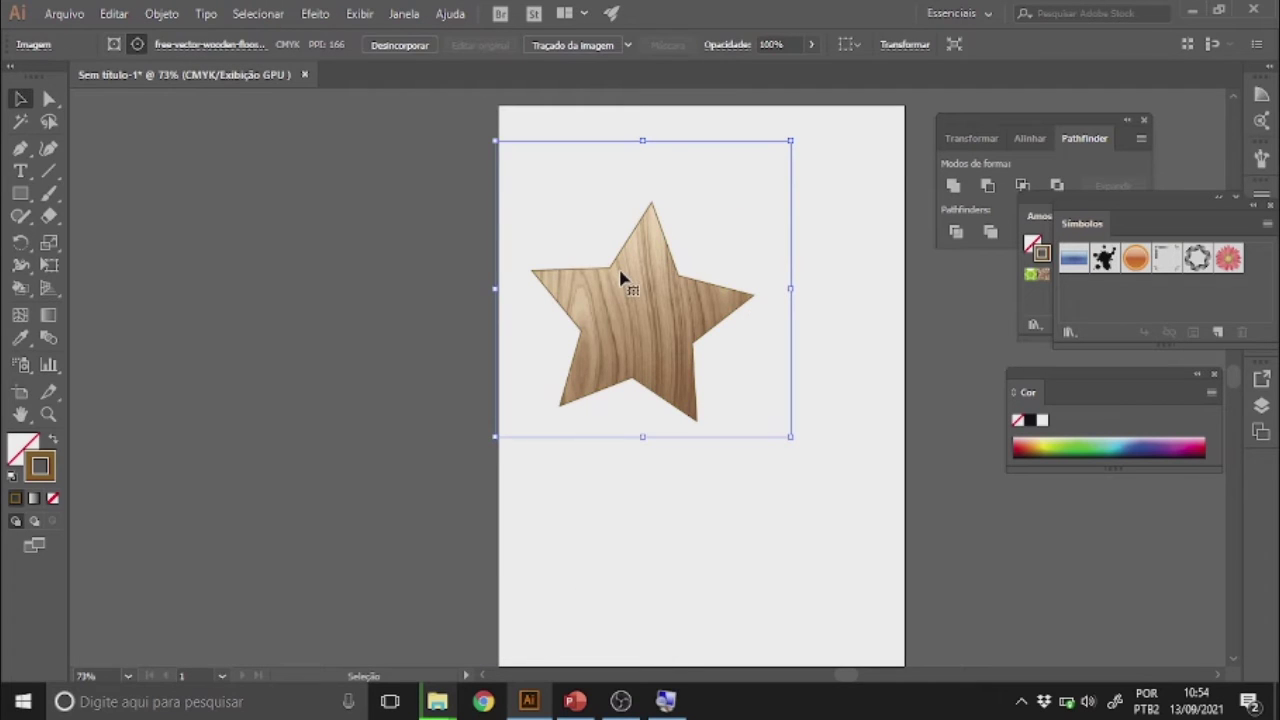
pyautogui.moveTo(620, 271); pyautogui.dragTo(587, 308)
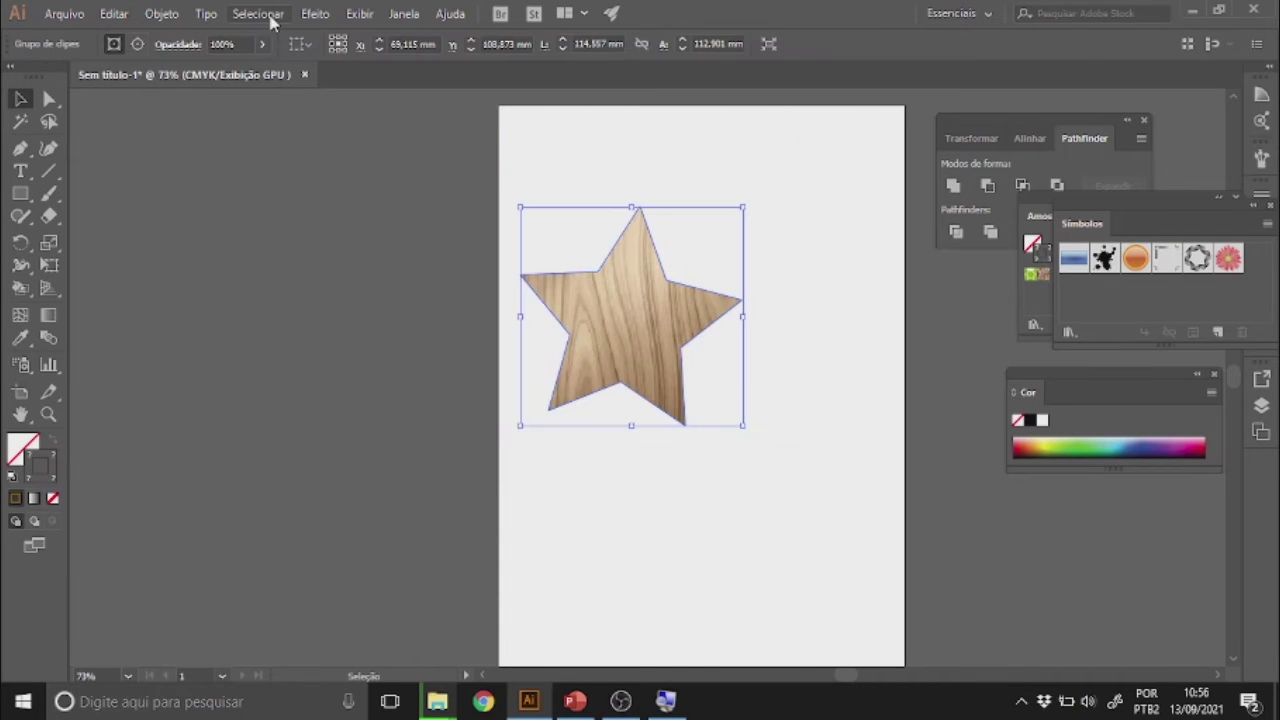
# - Reposition the whole clipped star on the artboard at about X 91 mm, Y 96 mm
pyautogui.moveTo(654, 379); pyautogui.dragTo(754, 357)
pyautogui.click(736, 461)
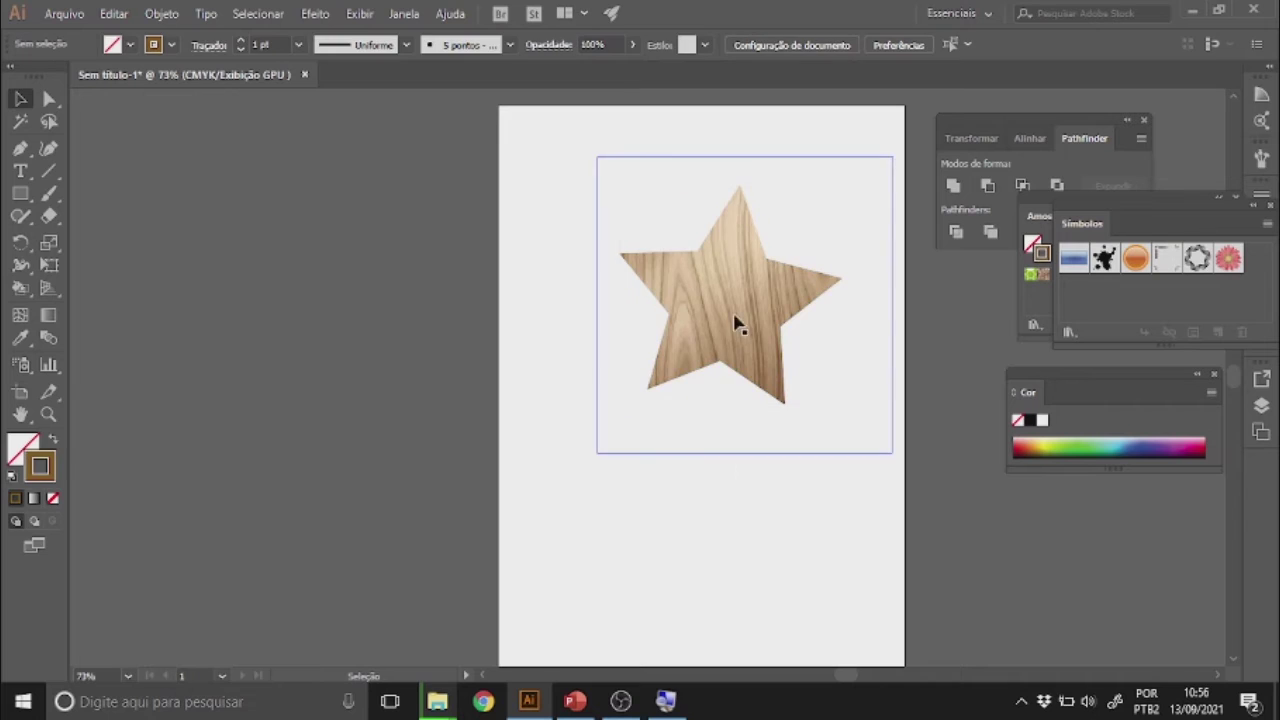
pyautogui.moveTo(736, 315); pyautogui.dragTo(672, 320)
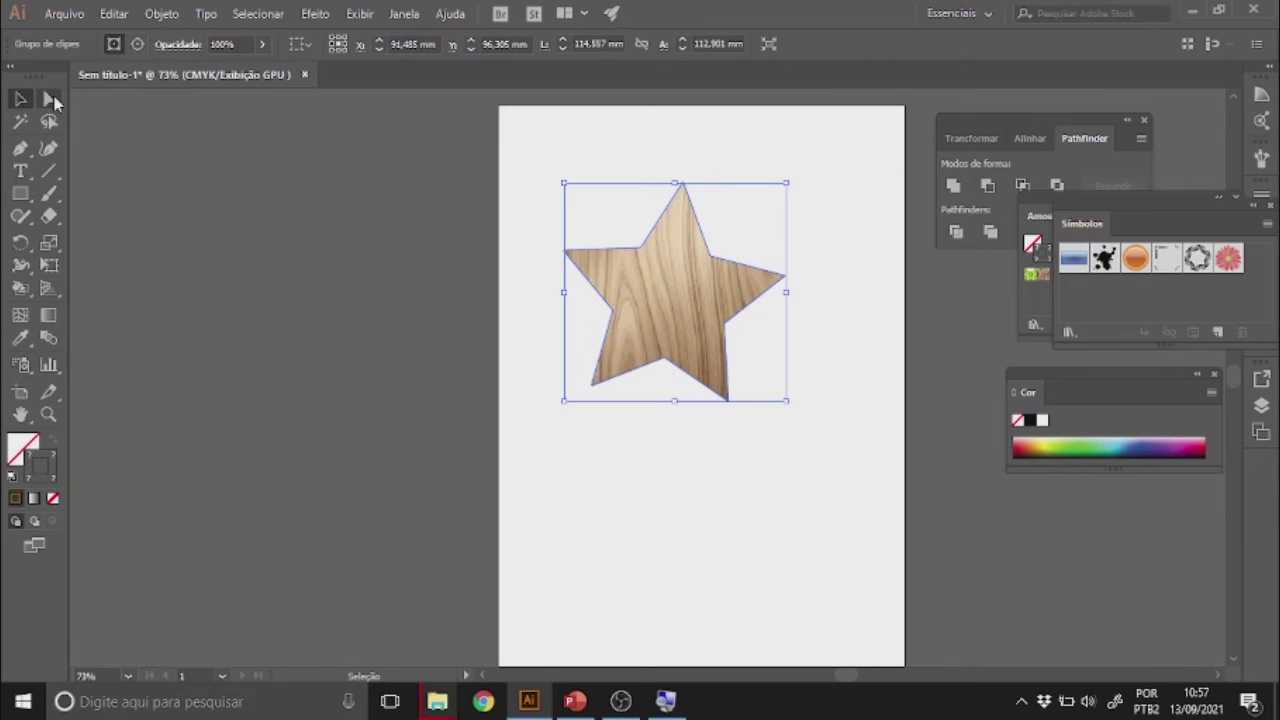
# - Round all corners of the wood-filled star with its live corner controls, ending at a radius of about 11.6 mm
pyautogui.click(50, 99)
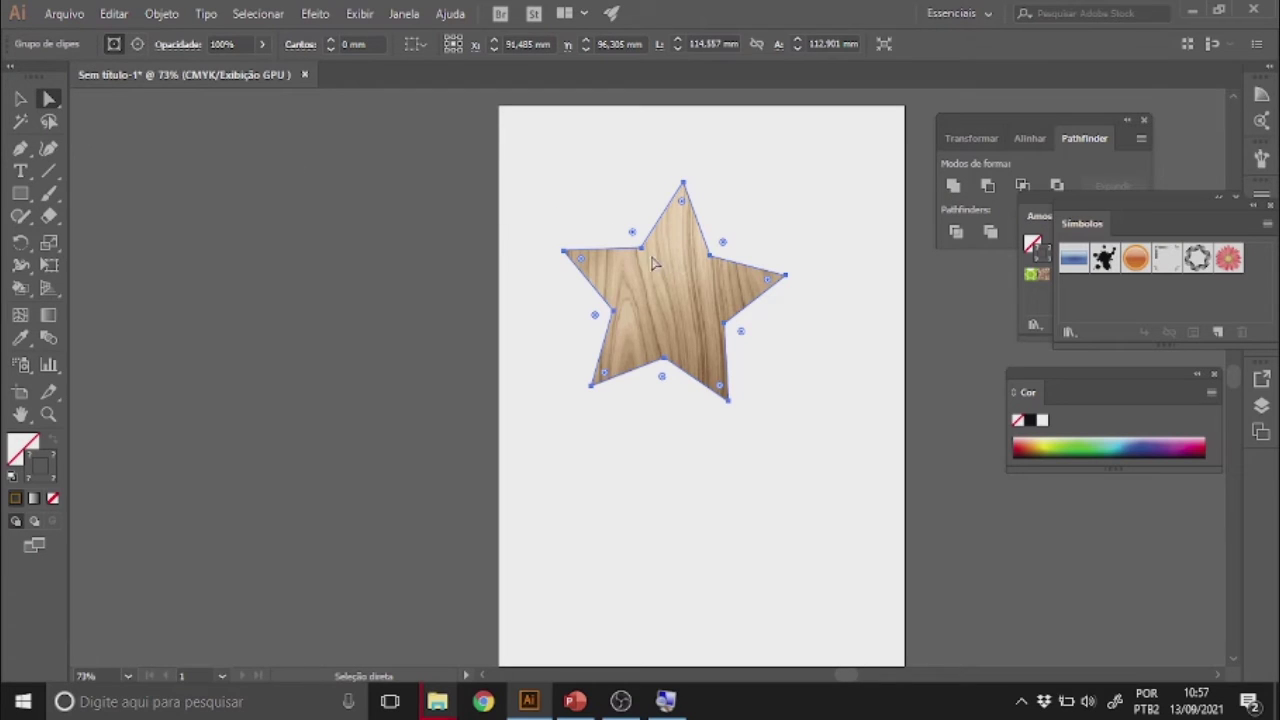
pyautogui.moveTo(632, 233); pyautogui.dragTo(634, 229)
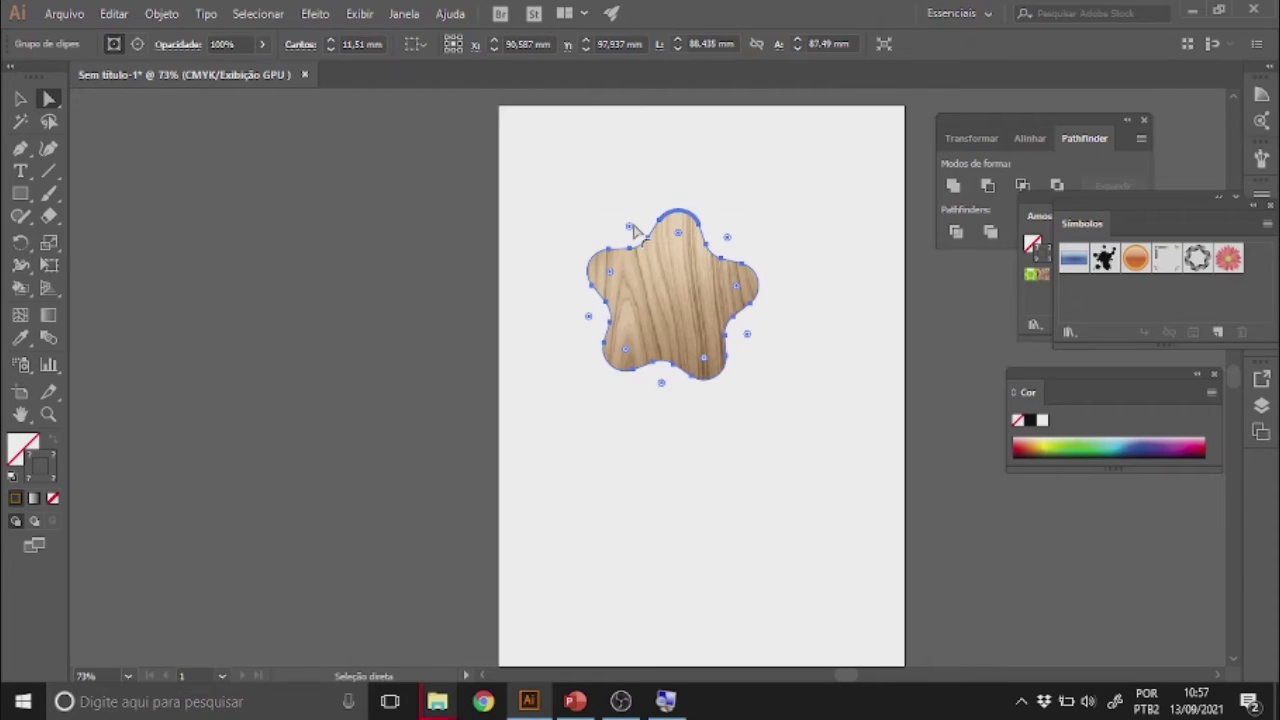
pyautogui.hotkey('ctrl', '+')
pyautogui.hotkey('ctrl', '+')
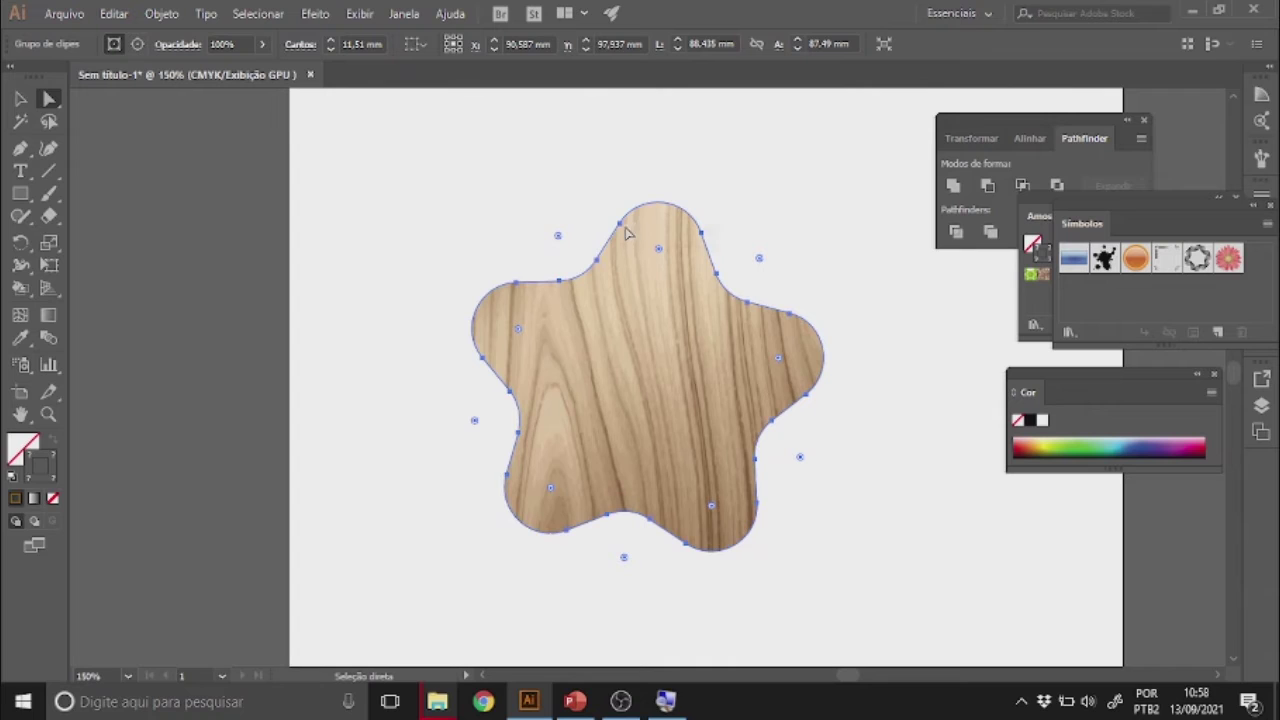
pyautogui.moveTo(560, 240); pyautogui.dragTo(580, 270)
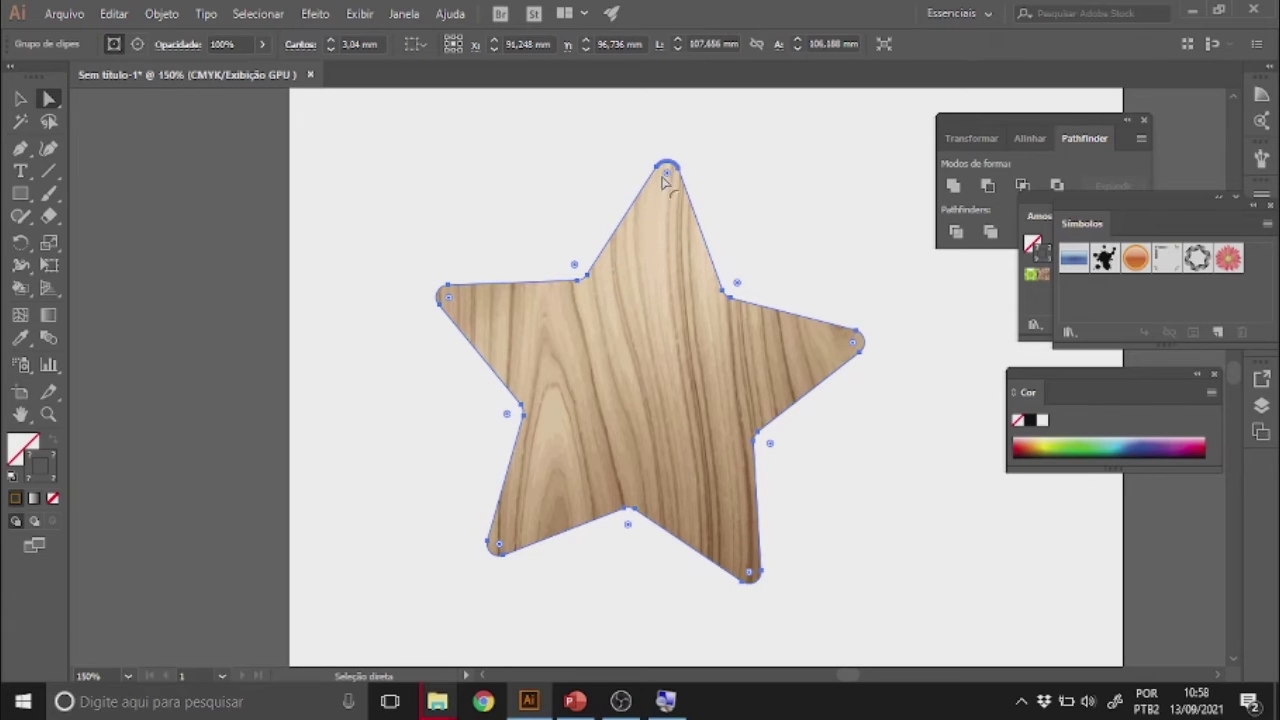
pyautogui.moveTo(670, 178); pyautogui.dragTo(695, 262)
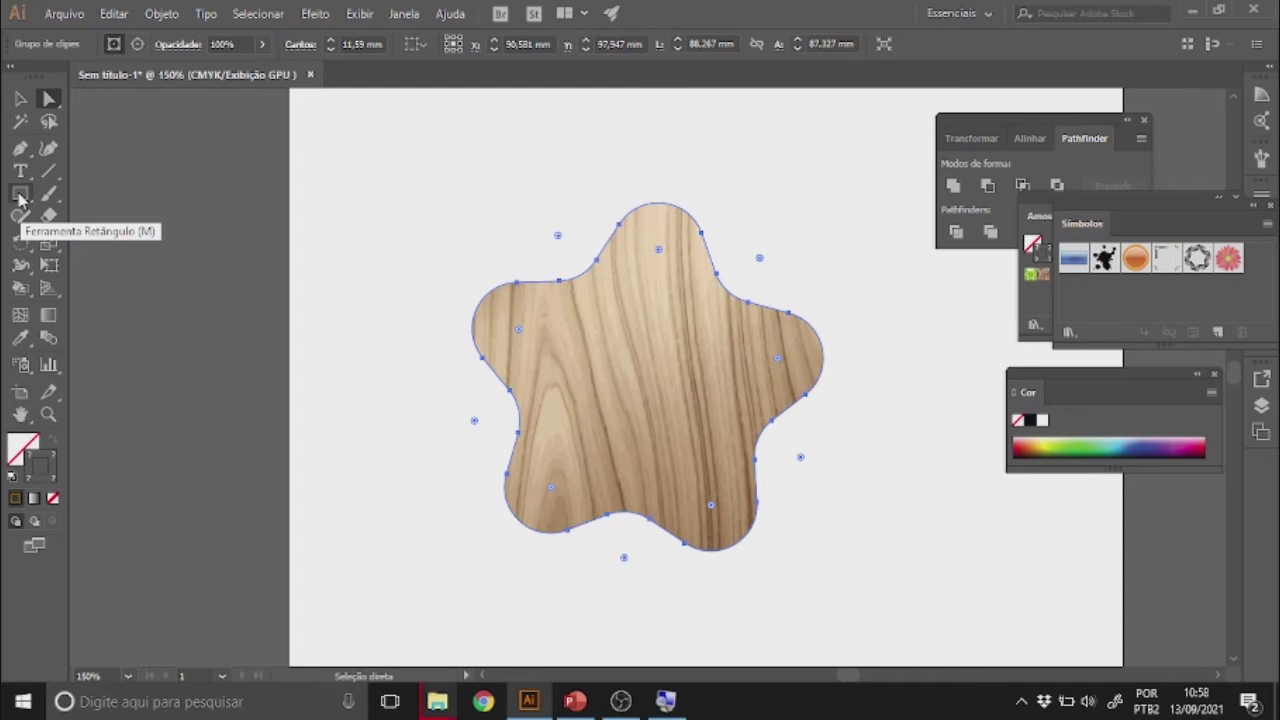
pyautogui.moveTo(20, 199); pyautogui.dragTo(155, 312)
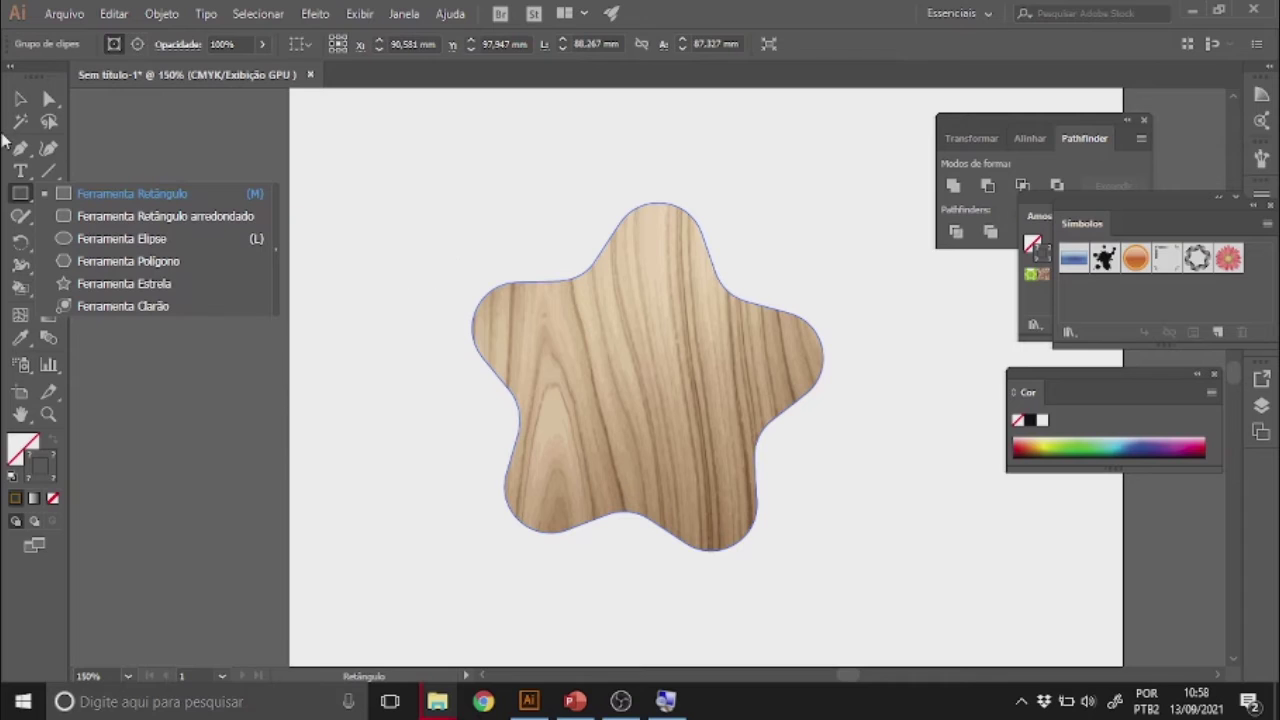
pyautogui.click(20, 103)
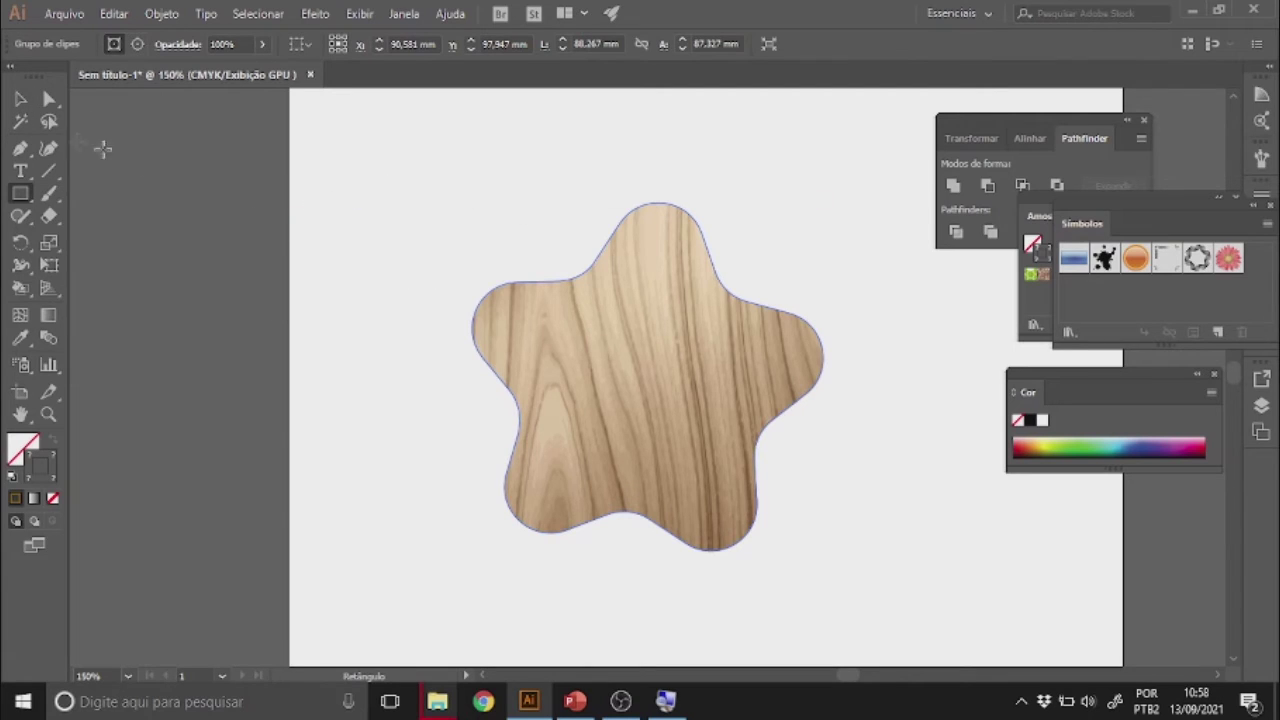
# - Release the clipping mask of the rounded star to separate the star outline from the wood image
pyautogui.click(19, 101)
pyautogui.hotkey('ctrl', '0')
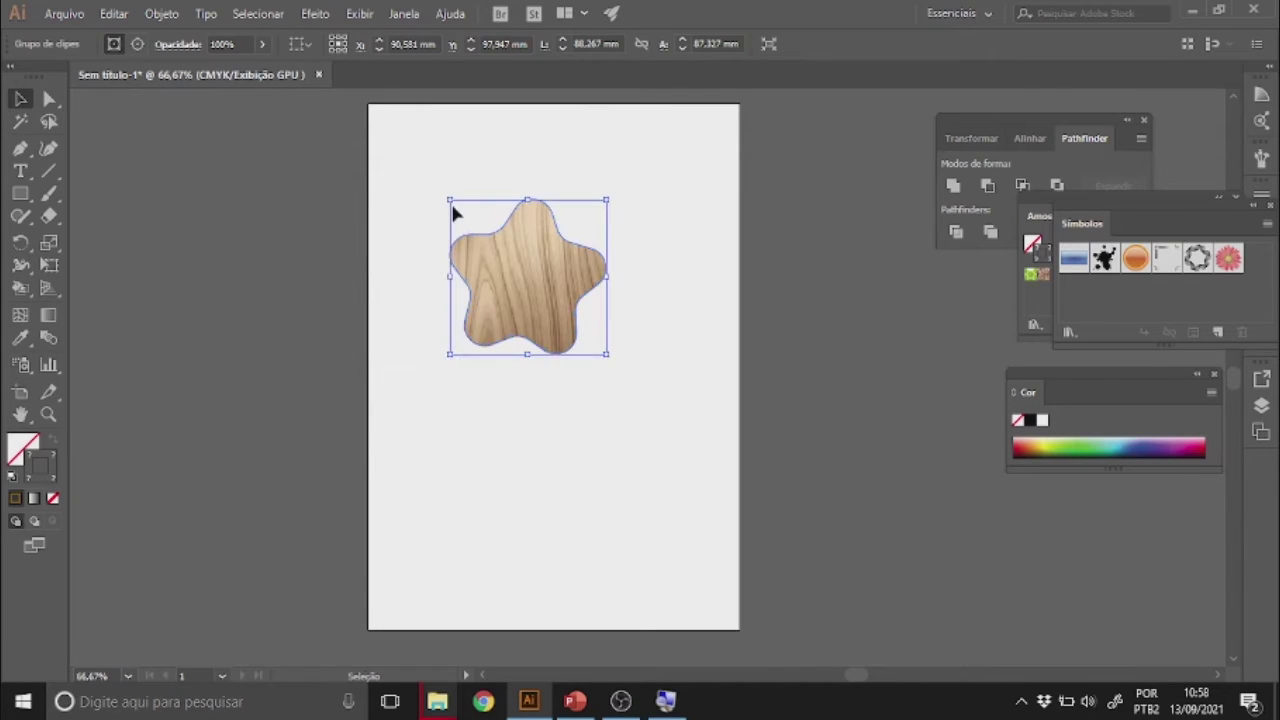
pyautogui.click(160, 16)
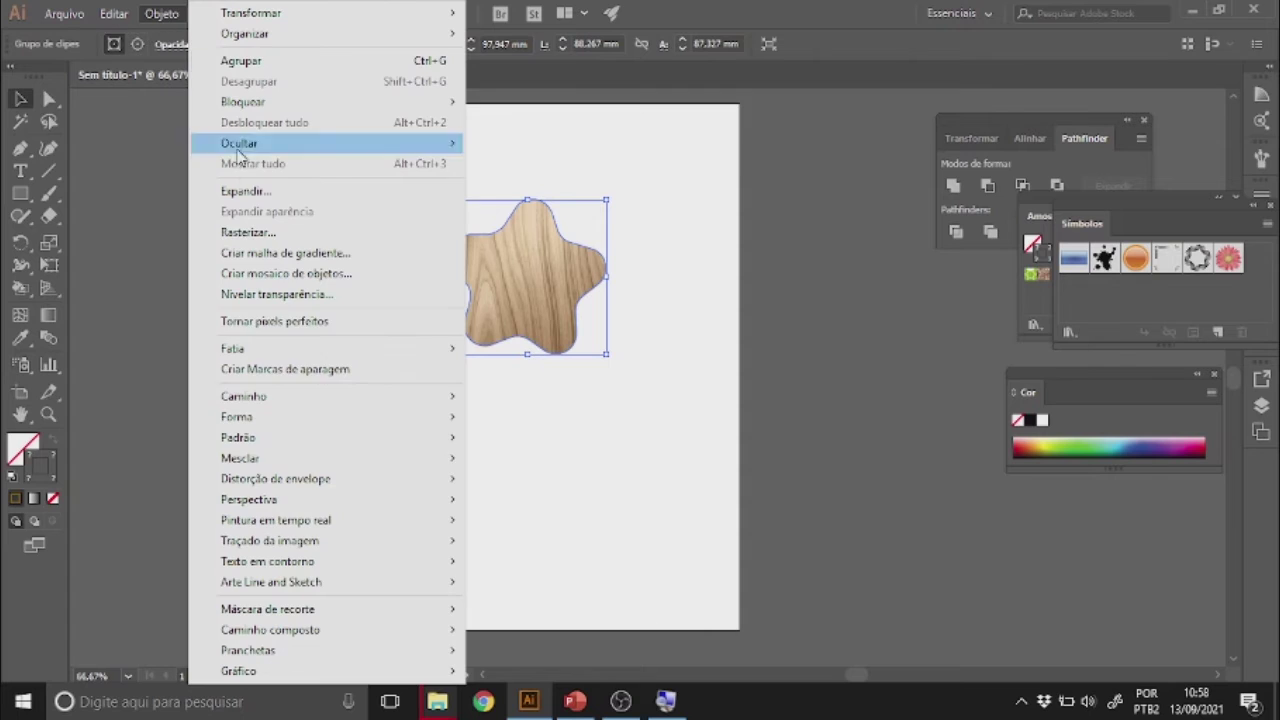
pyautogui.moveTo(308, 610)
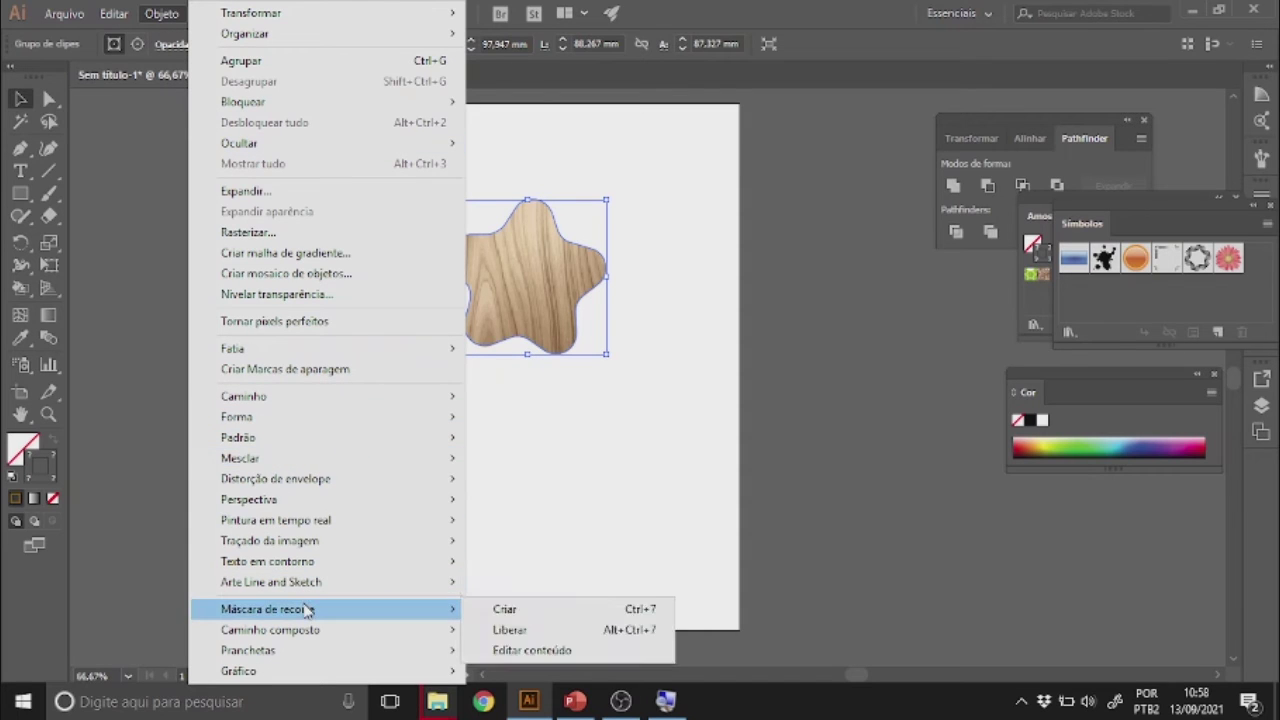
pyautogui.click(564, 636)
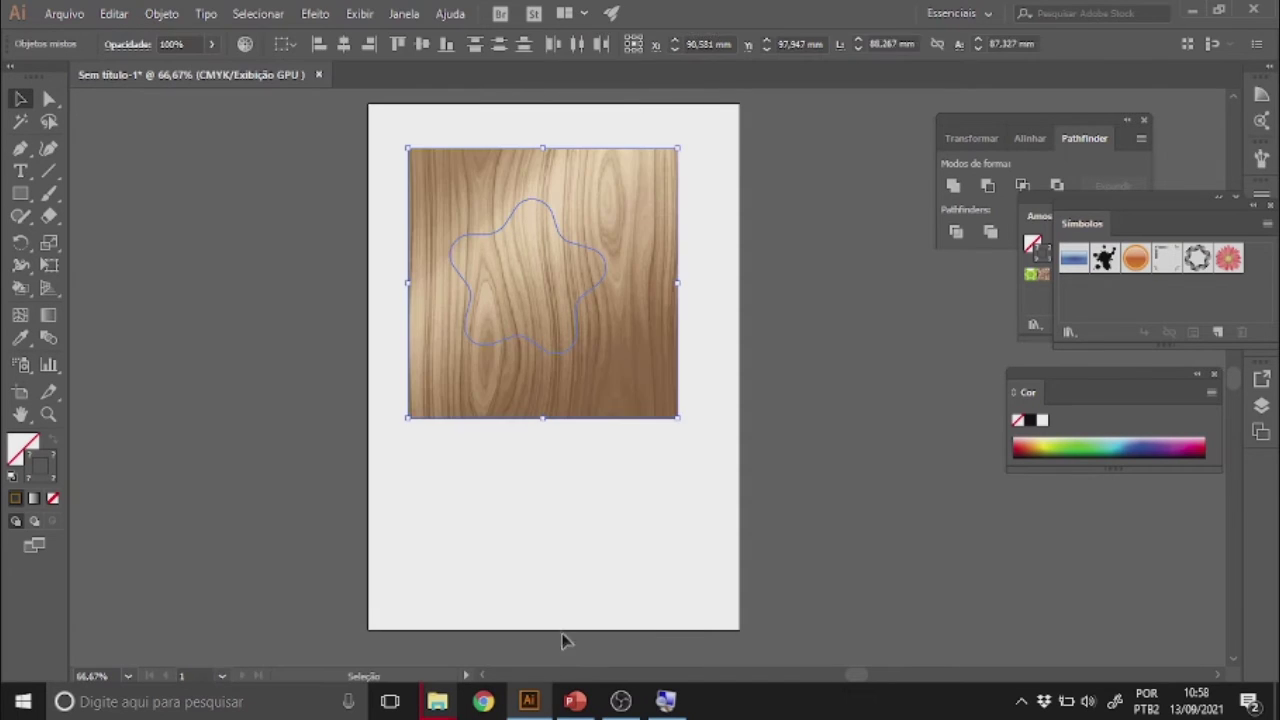
# - Move the wood image off the released star outline and delete the outline, keeping the wood image in the upper half of the artboard
pyautogui.click(597, 471)
pyautogui.moveTo(620, 355); pyautogui.dragTo(597, 530)
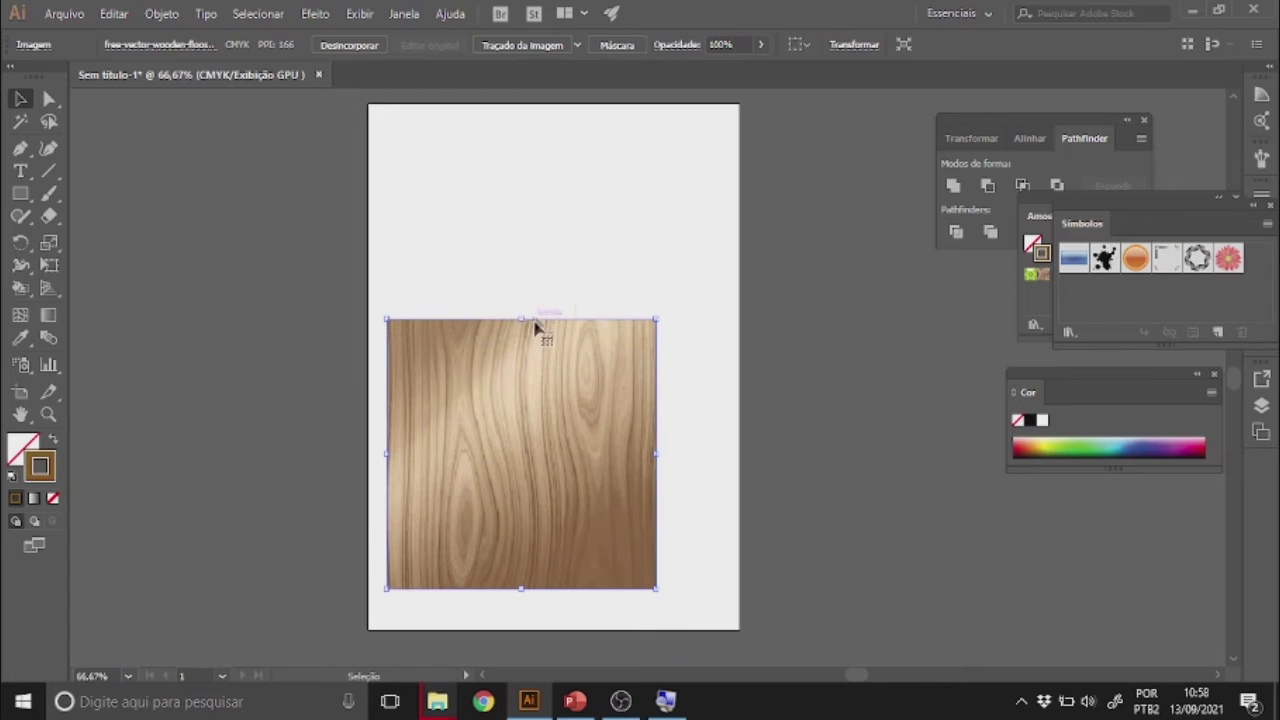
pyautogui.click(534, 271)
pyautogui.click(562, 235)
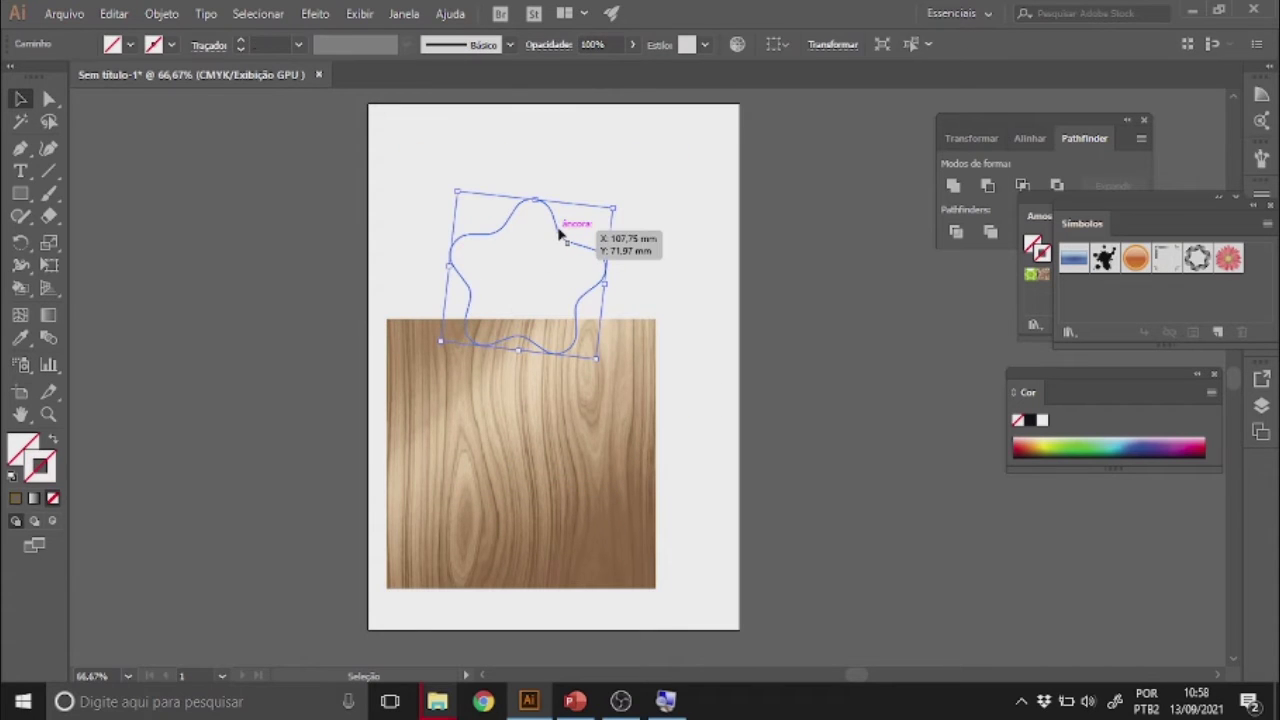
pyautogui.press('Delete')
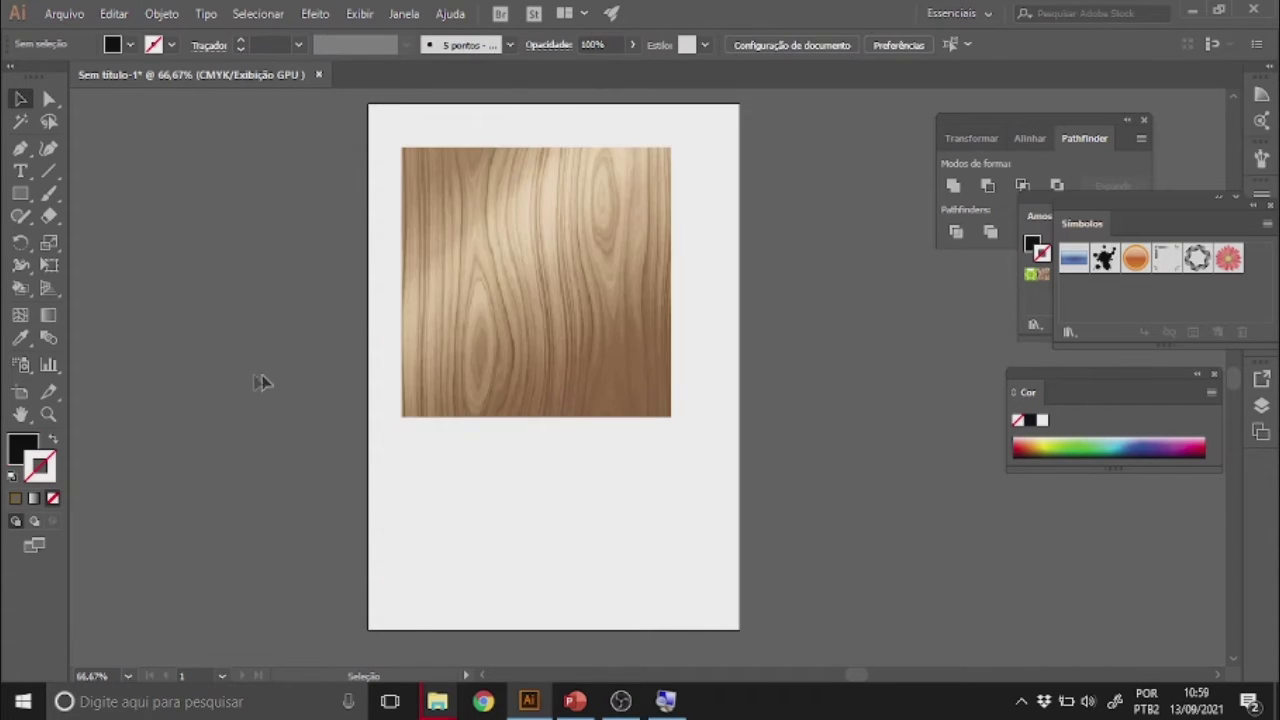
# - Add the text TEXTO in Myriad Pro Bold below the wood image and enlarge it to about 106 pt
pyautogui.click(21, 173)
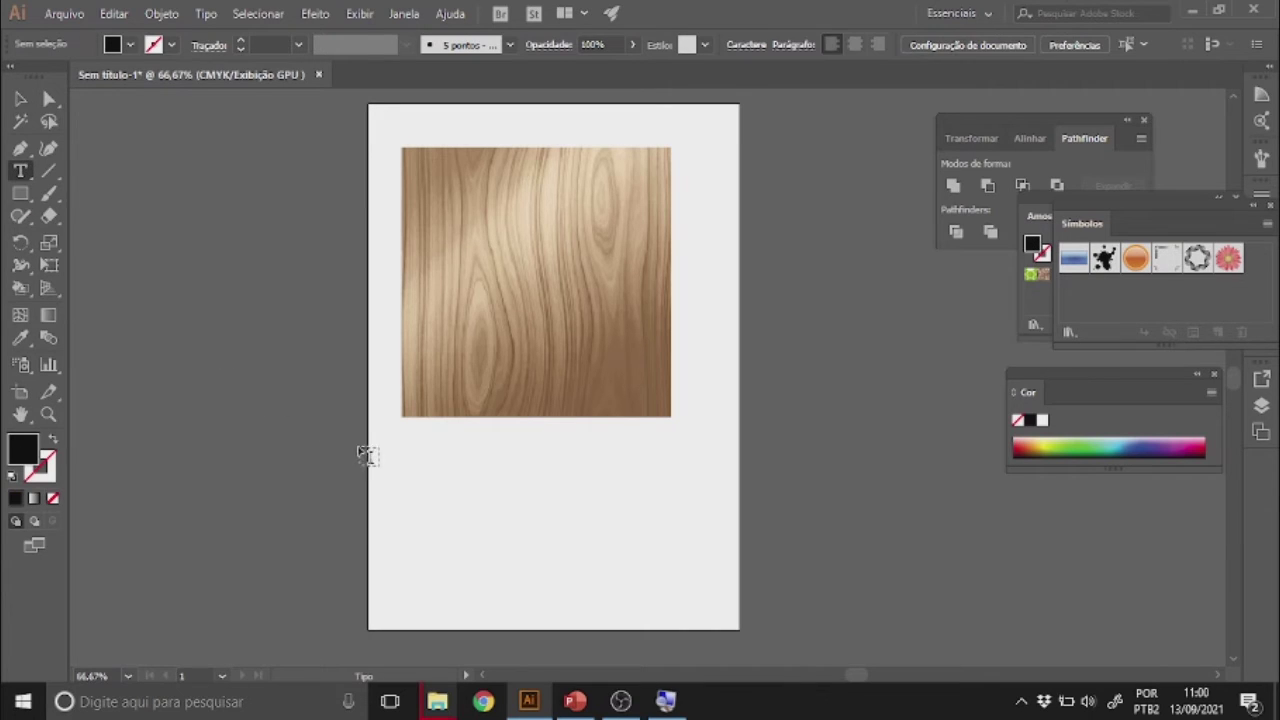
pyautogui.click(418, 485)
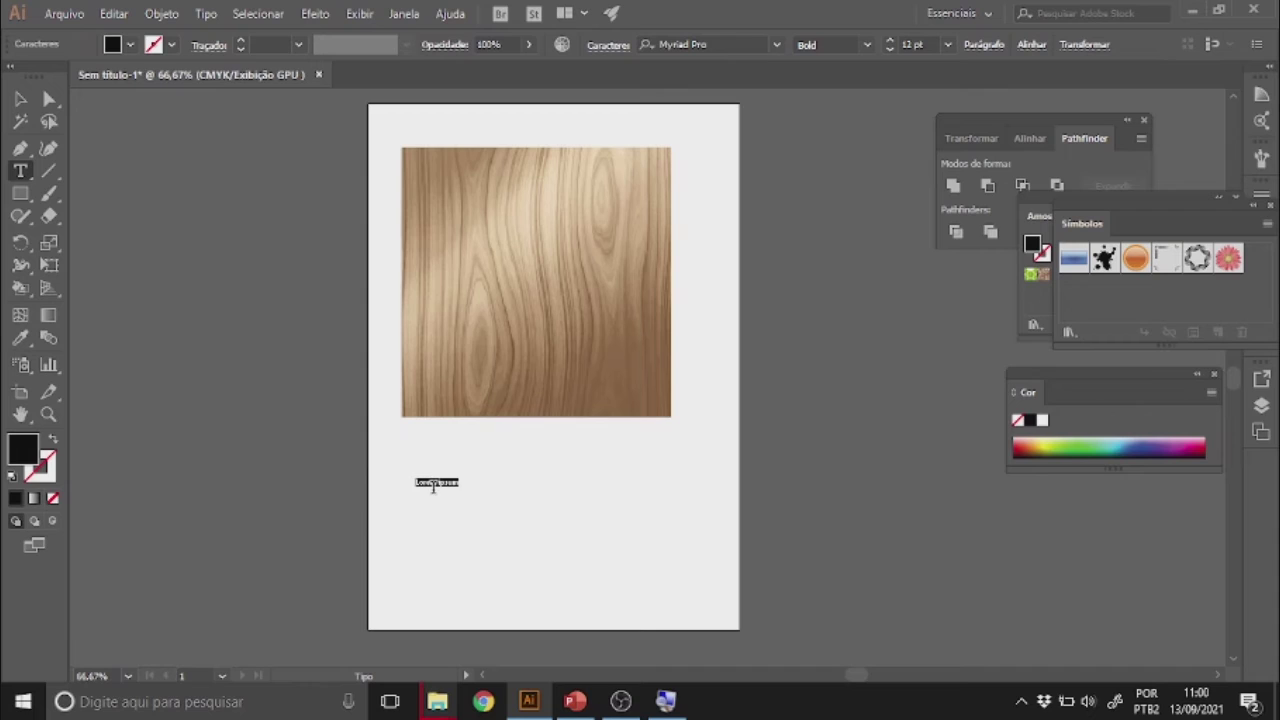
pyautogui.write('"')
pyautogui.click(20, 99)
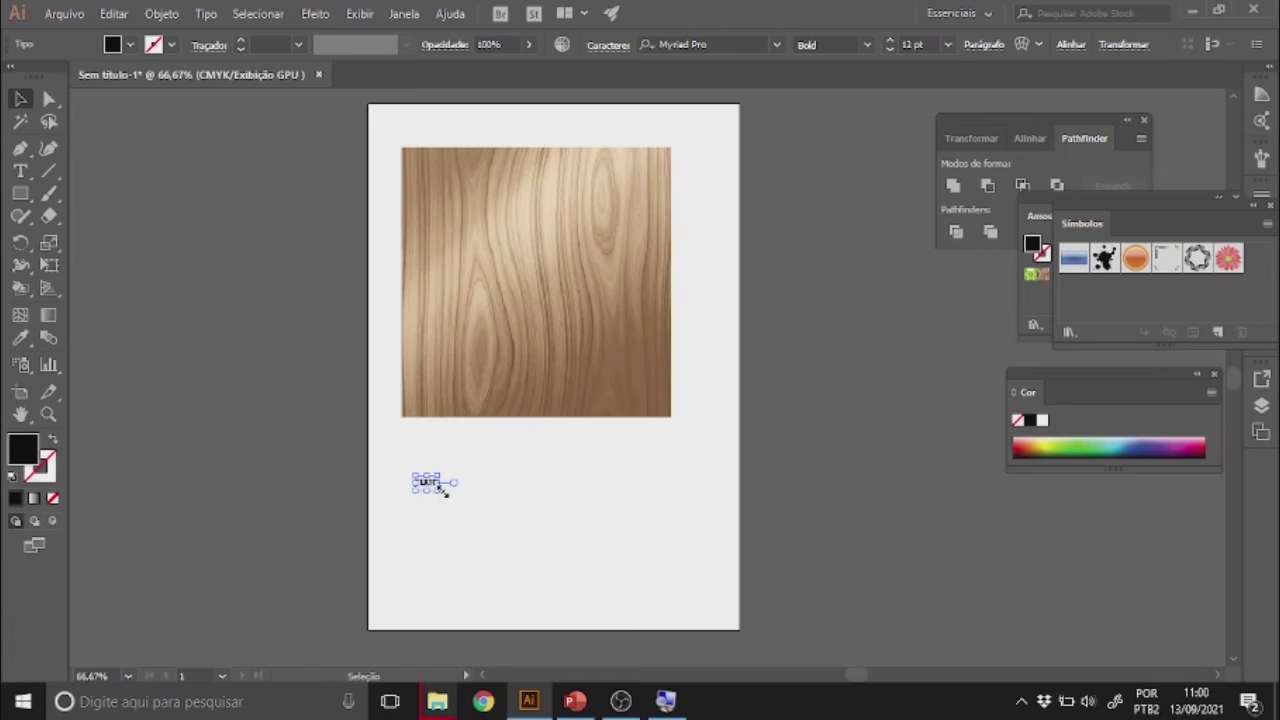
pyautogui.moveTo(444, 489); pyautogui.dragTo(652, 610)
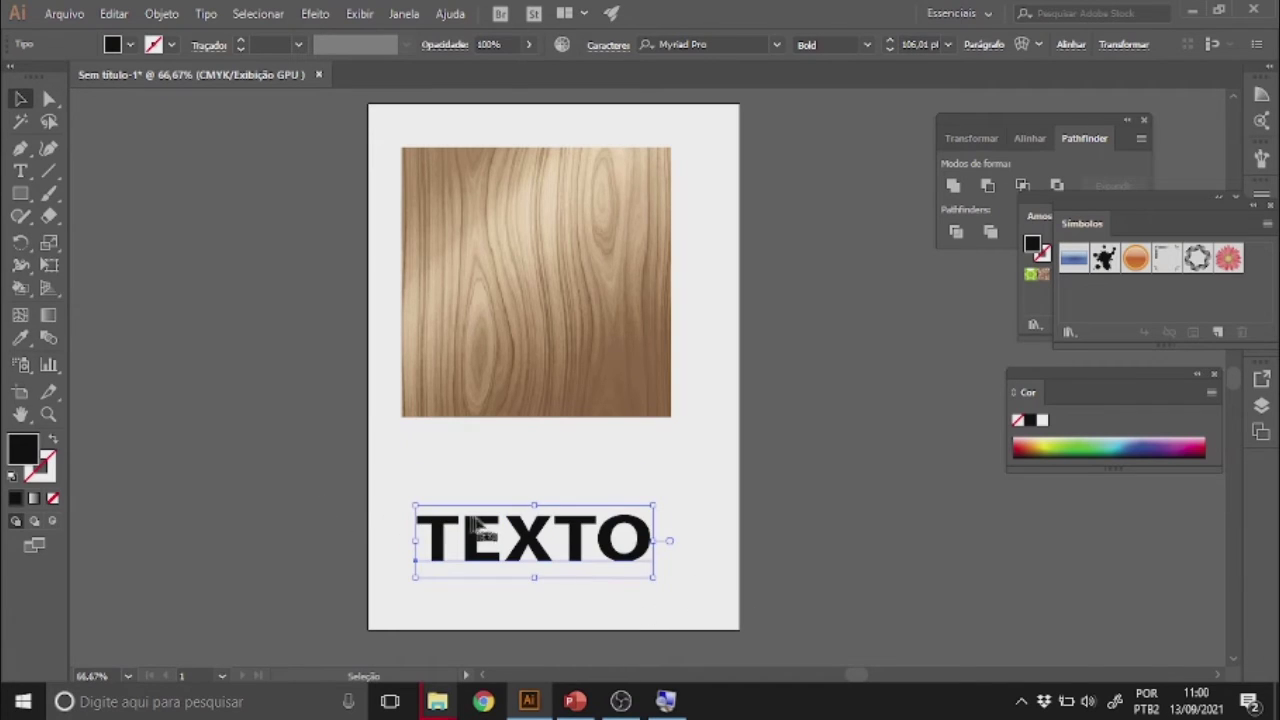
# - Move TEXTO onto the middle of the wood image, make a clipping mask from both objects, and deselect the result
pyautogui.moveTo(476, 527); pyautogui.dragTo(487, 273)
pyautogui.moveTo(393, 124); pyautogui.dragTo(700, 443)
pyautogui.rightClick(563, 300)
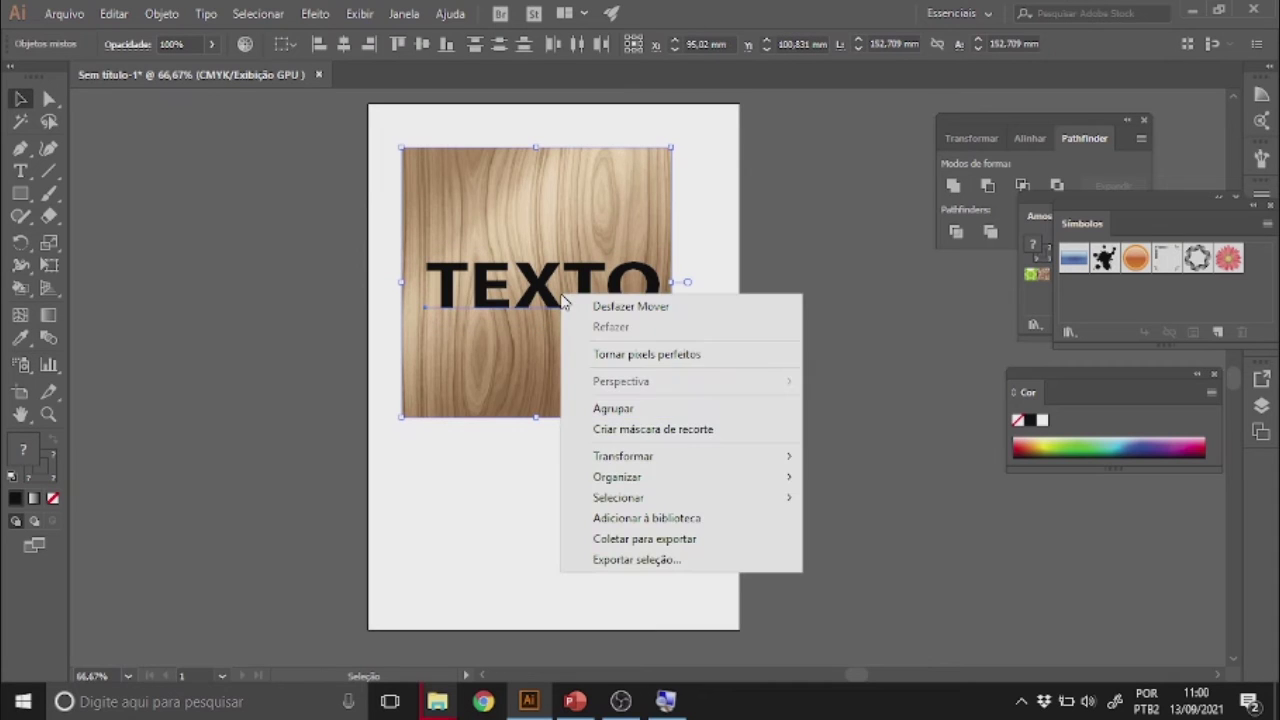
pyautogui.click(632, 430)
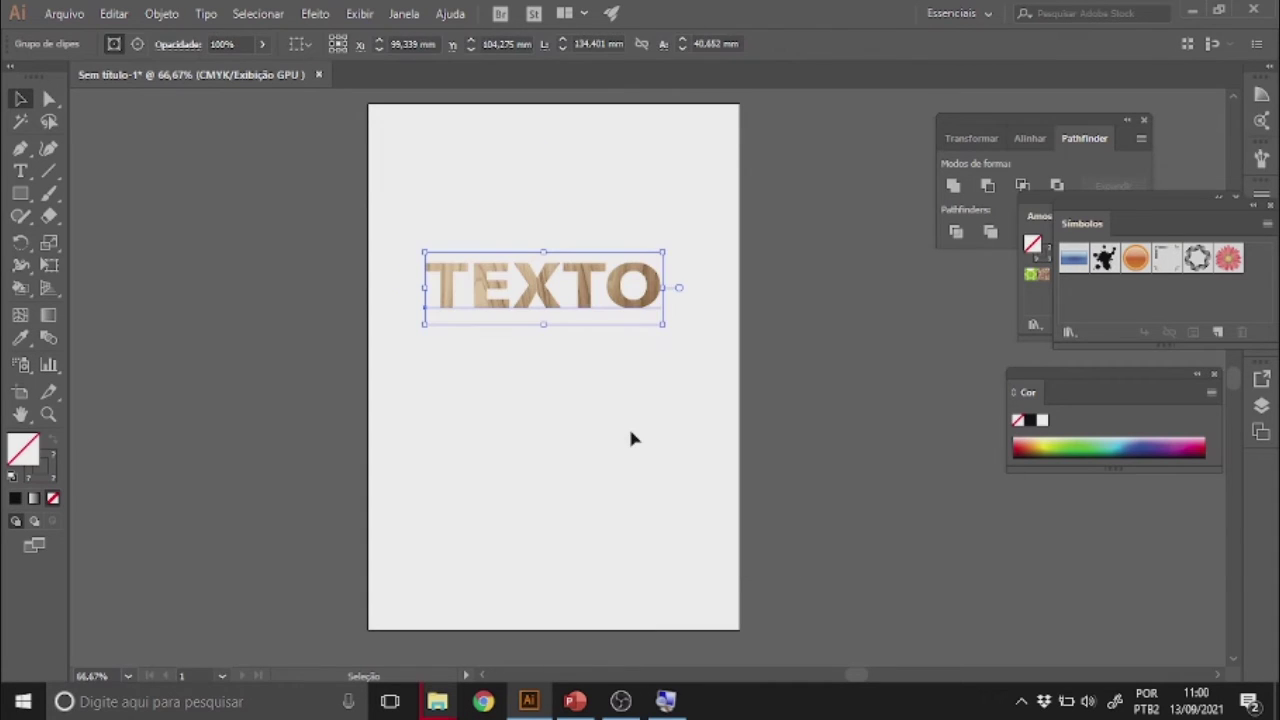
pyautogui.click(538, 402)
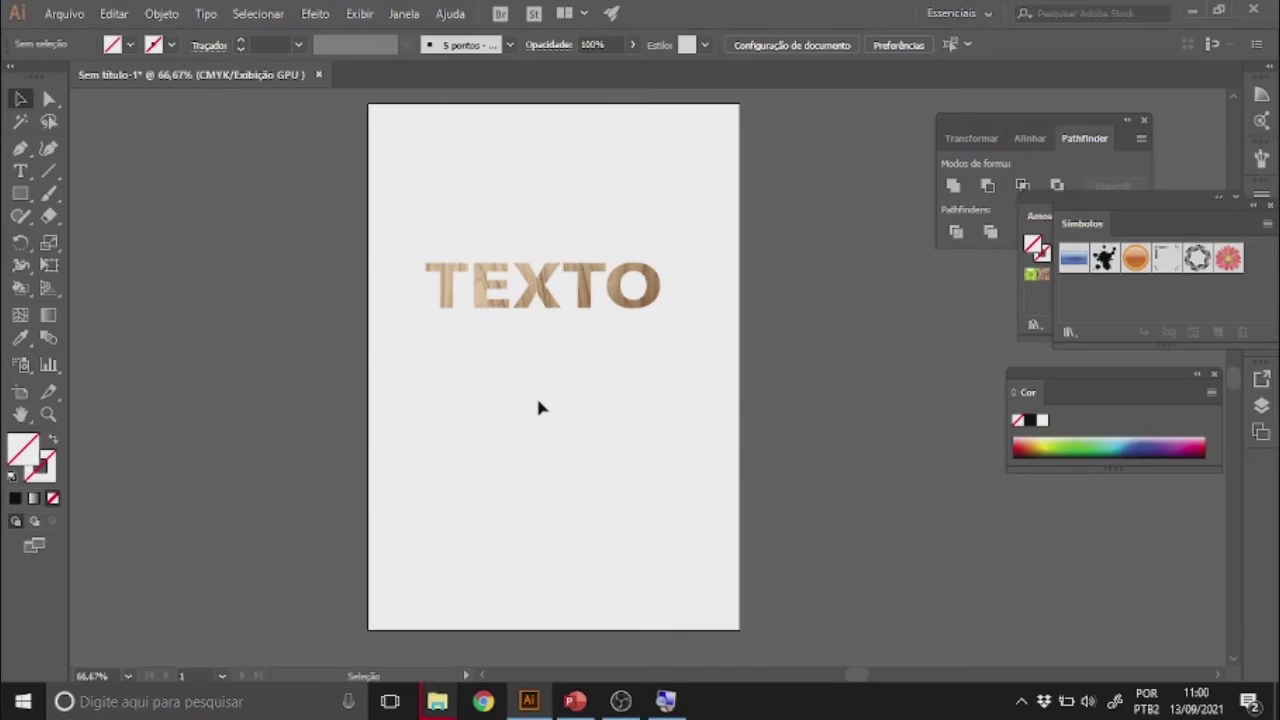
# - Apply a black Multiply drop shadow to the wood-filled TEXTO with 75% opacity, 2.47 mm X and Y offsets and 1.76 mm blur
pyautogui.hotkey('ctrl', '+')
pyautogui.hotkey('ctrl', '+')
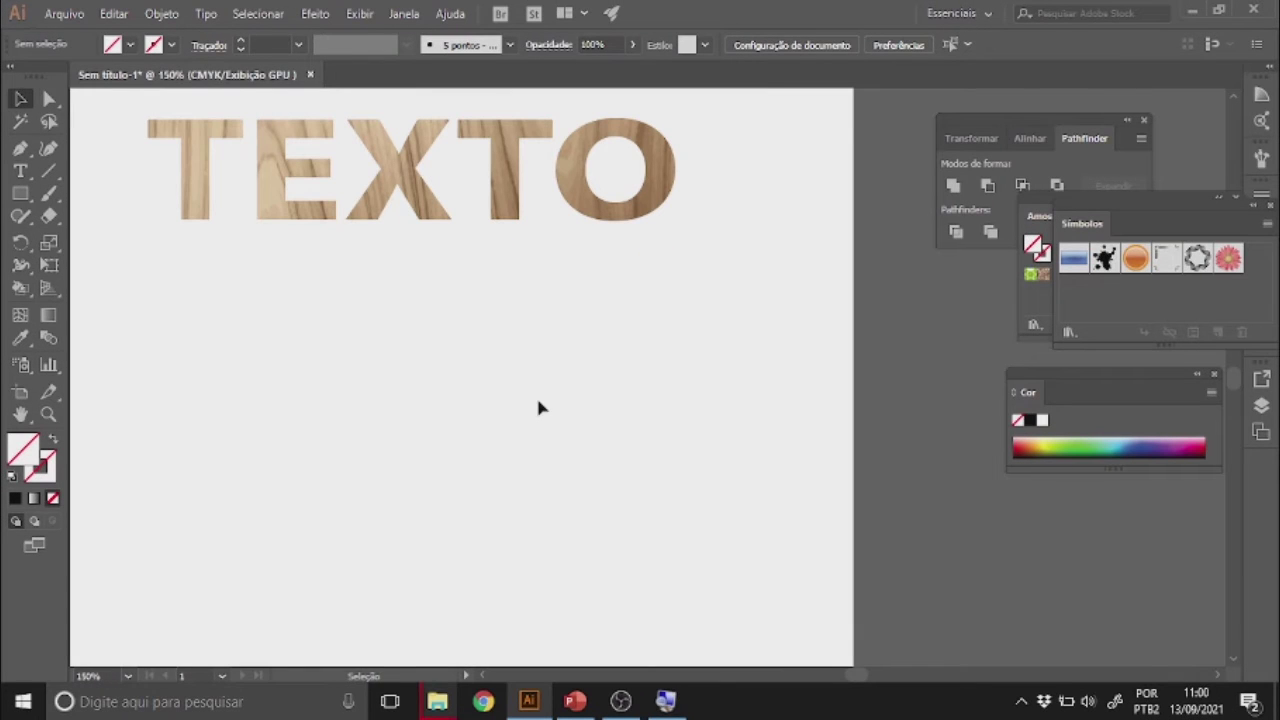
pyautogui.press('space')
pyautogui.moveTo(534, 368); pyautogui.dragTo(616, 554)
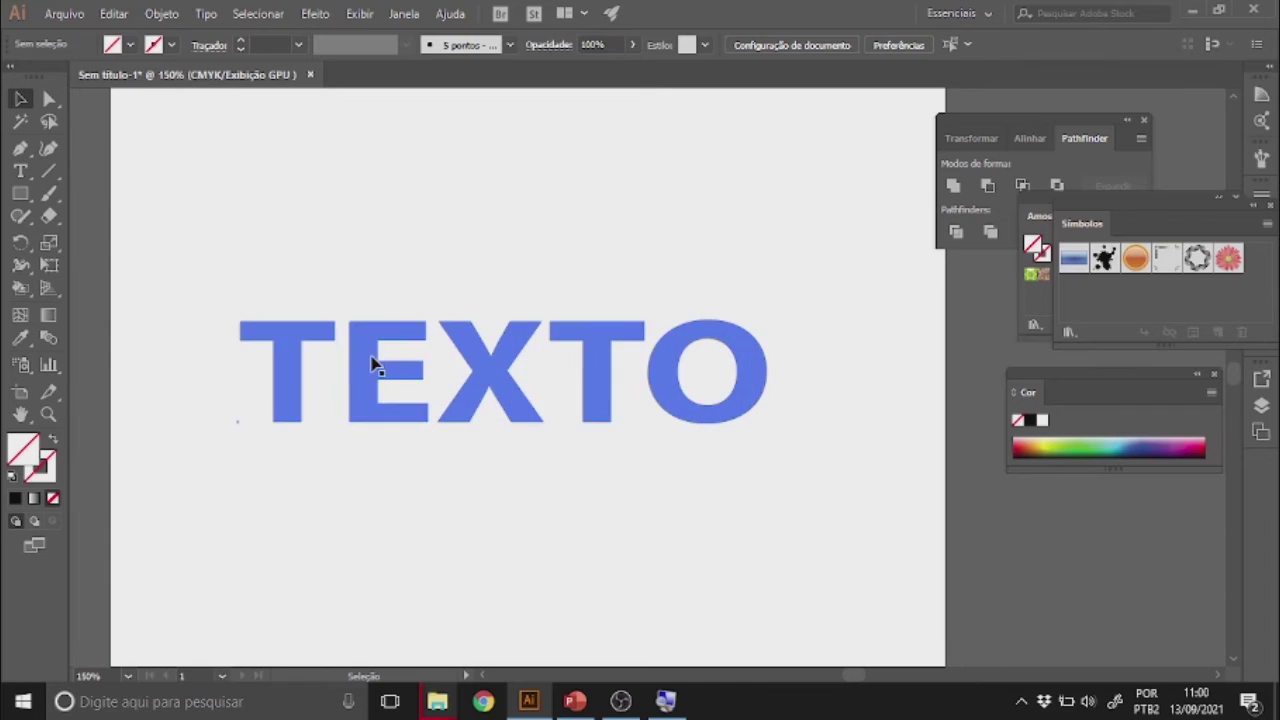
pyautogui.click(372, 362)
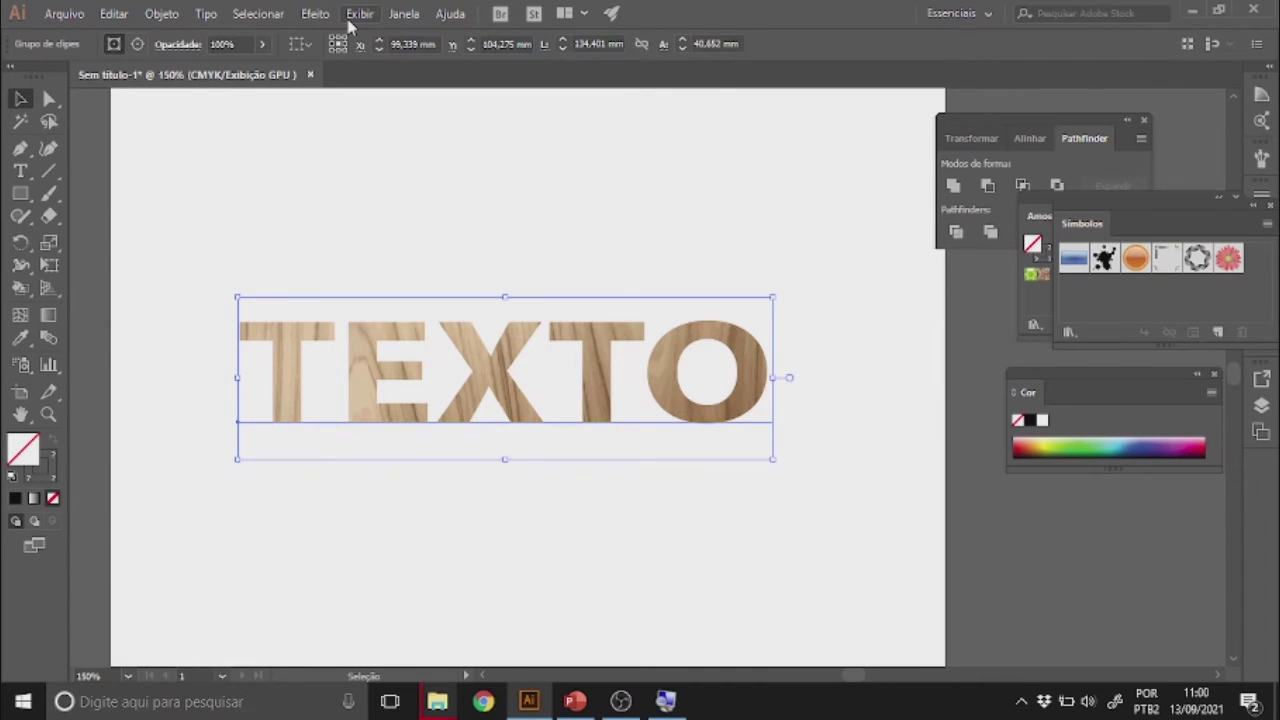
pyautogui.click(318, 14)
pyautogui.moveTo(292, 14)
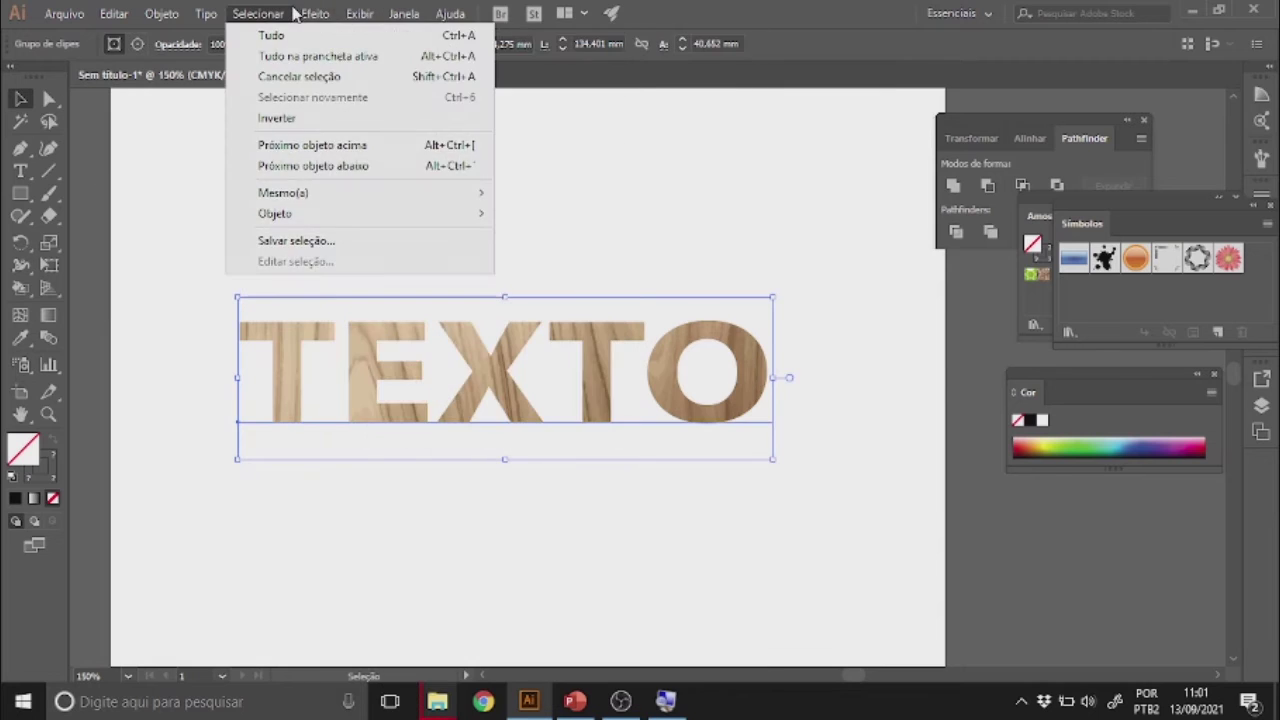
pyautogui.moveTo(348, 181)
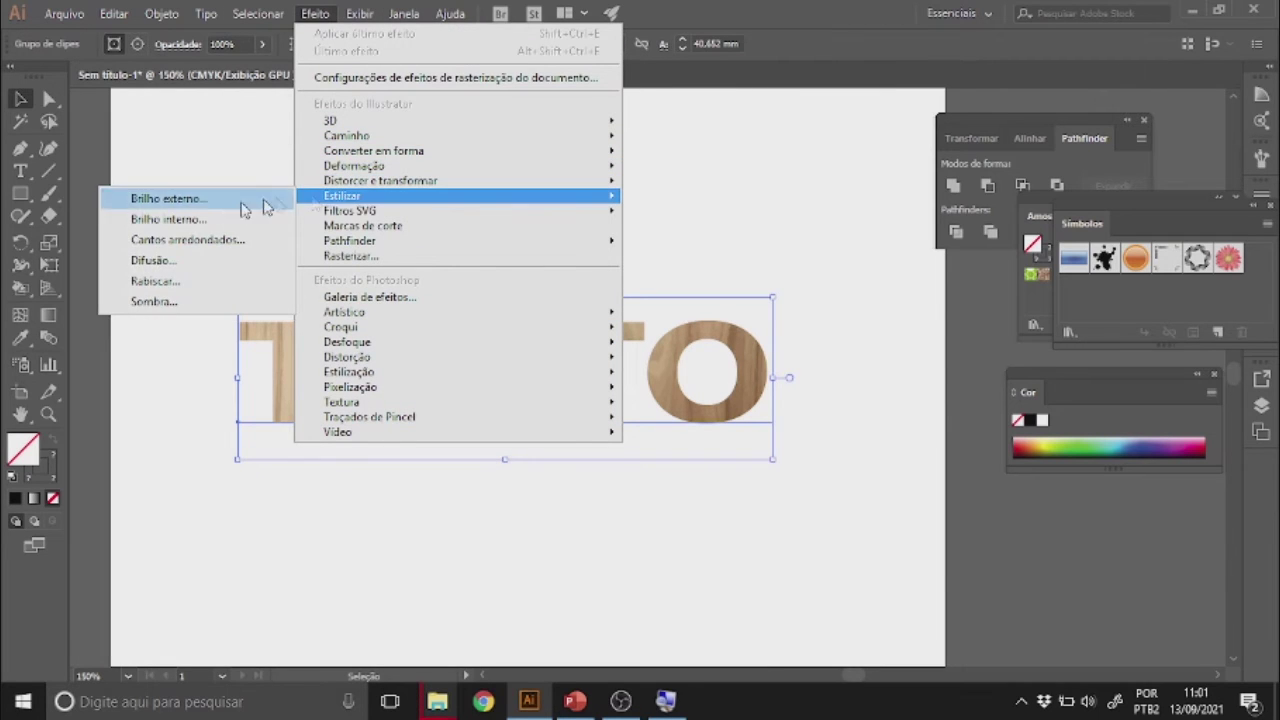
pyautogui.click(176, 302)
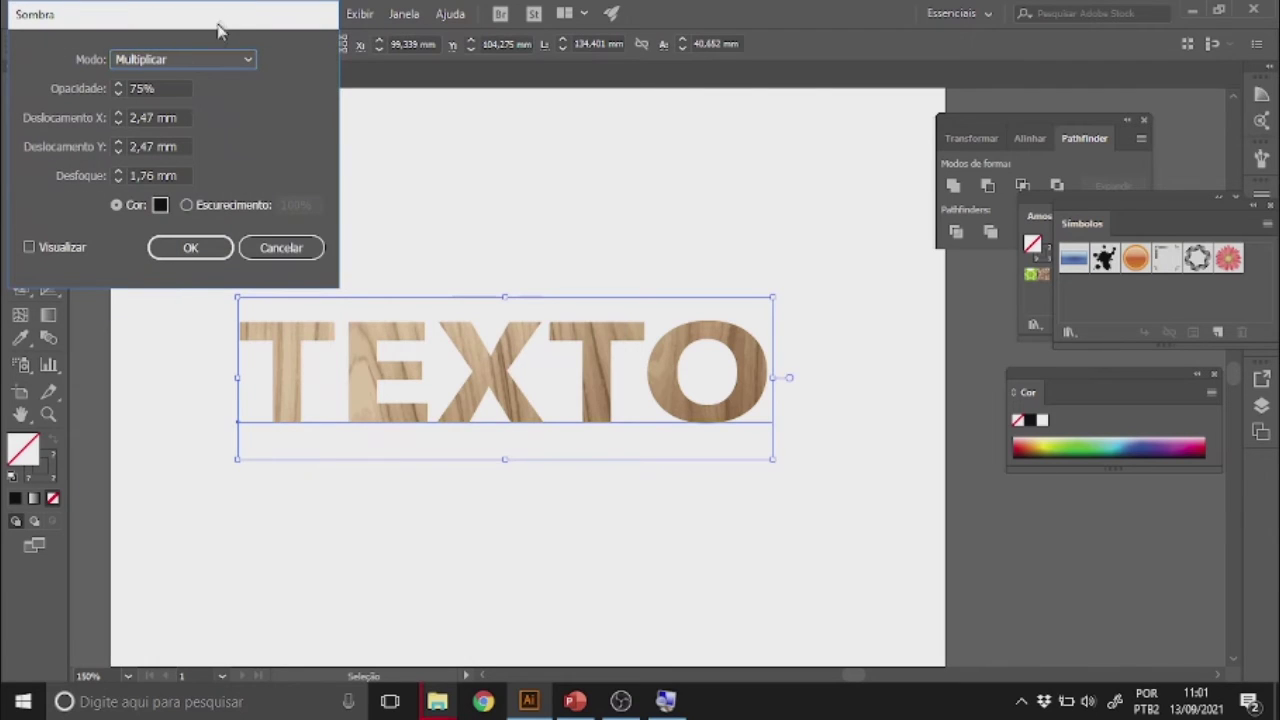
pyautogui.click(33, 250)
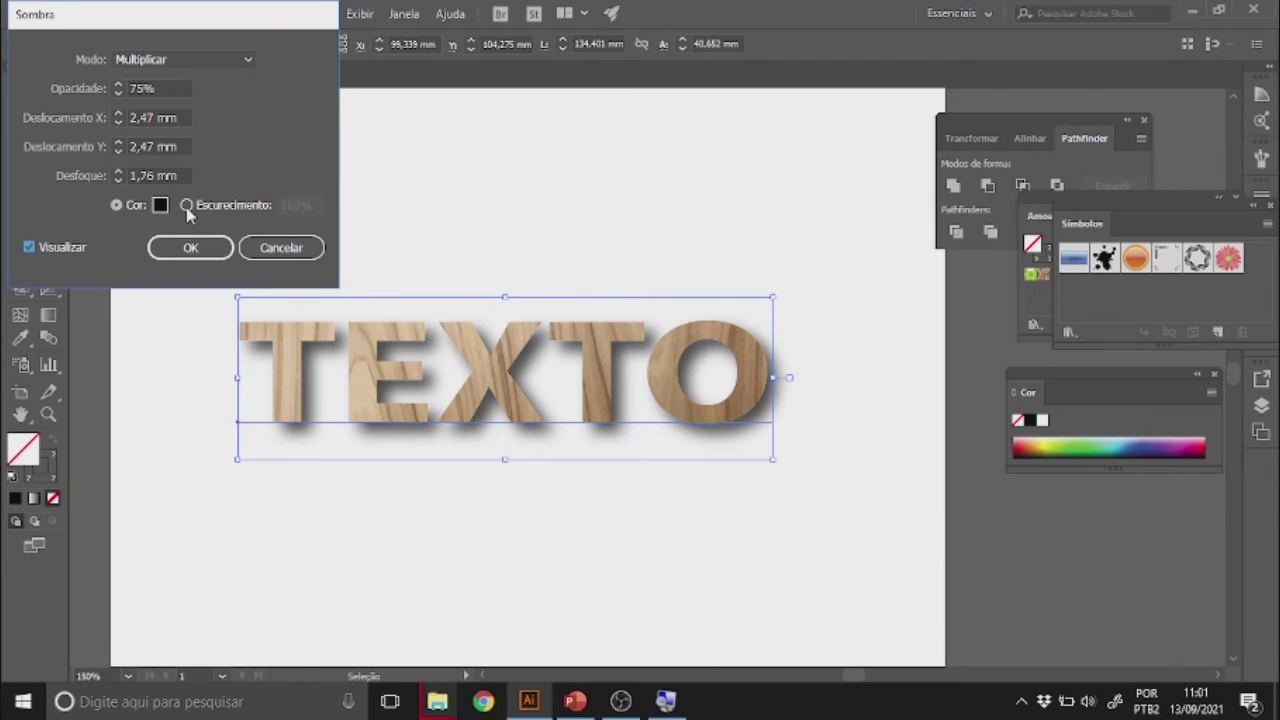
pyautogui.click(188, 245)
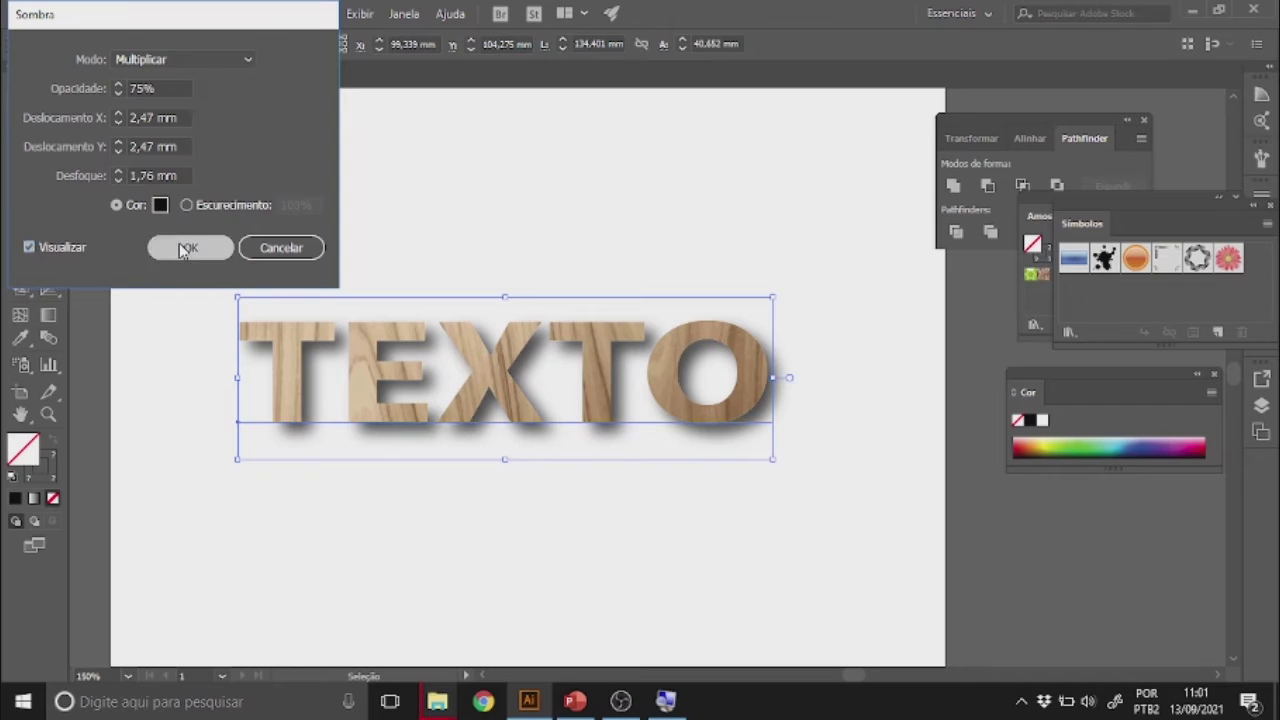
pyautogui.click(360, 248)
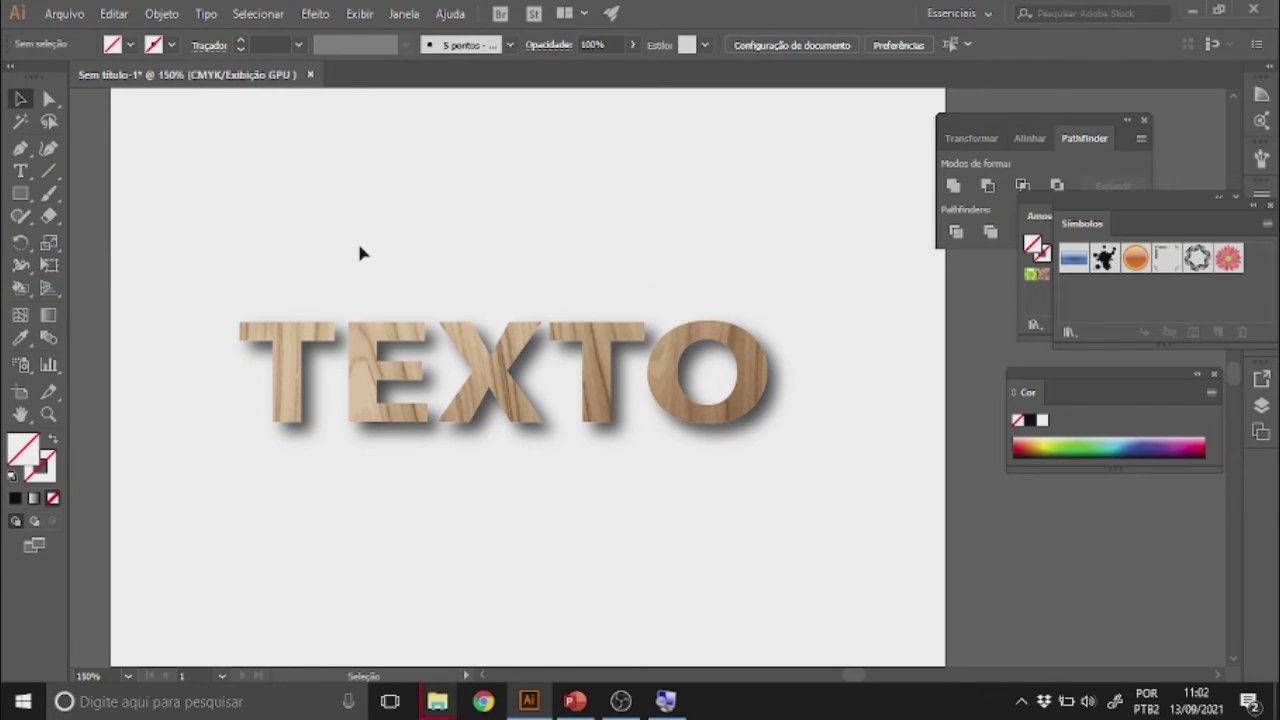
# - Place desenhos-faceis-para-colorir-4.jpg as a linked image below TEXTO near the artboard's left side, about 85 × 101 mm
pyautogui.hotkey('ctrl', '0')
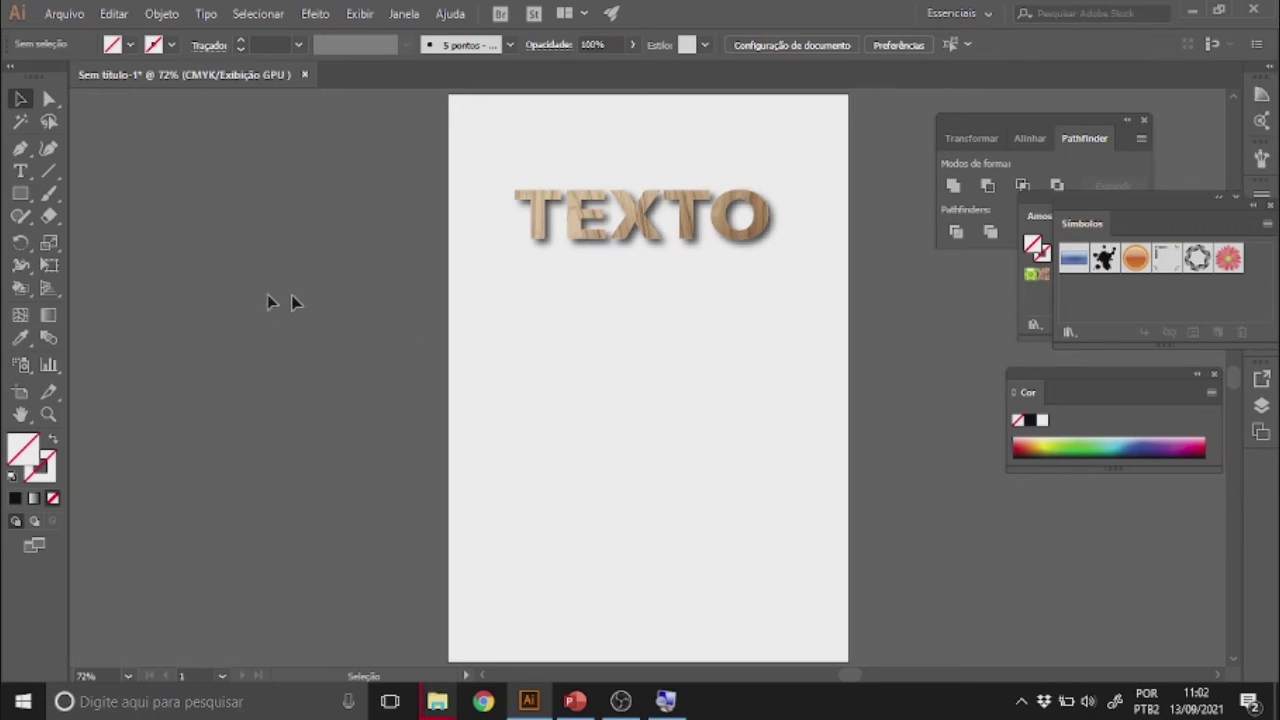
pyautogui.click(60, 14)
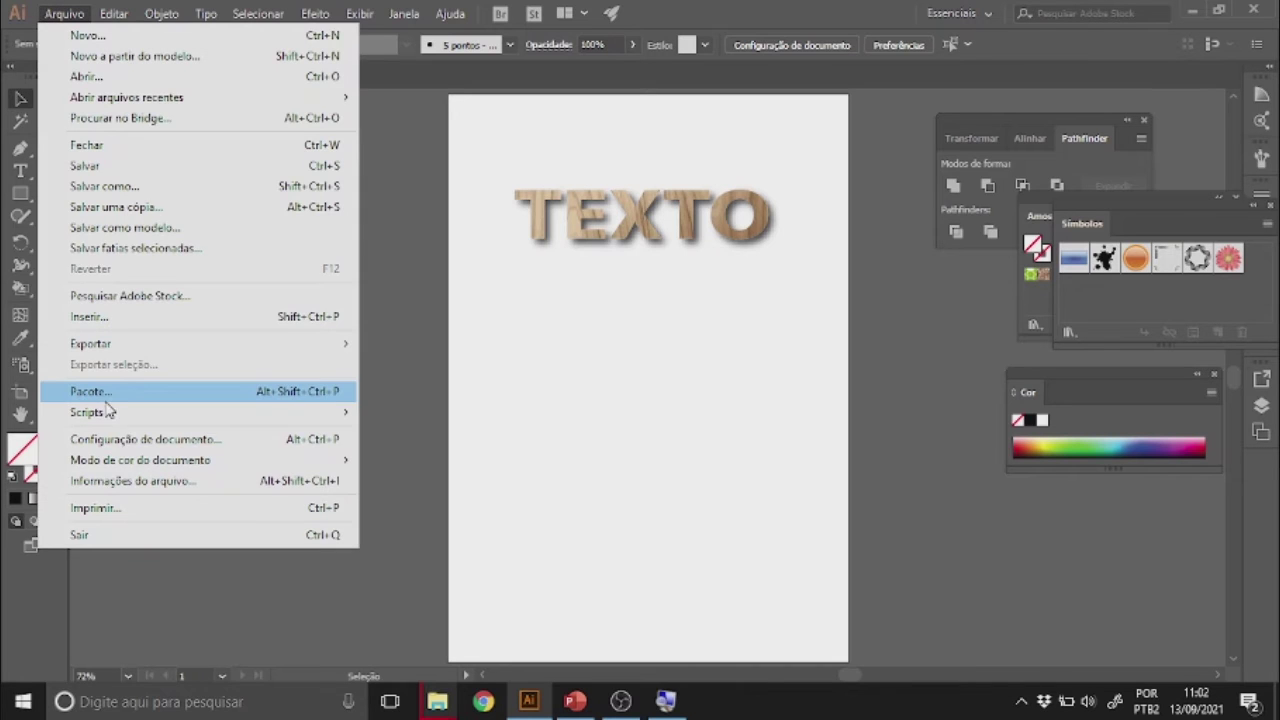
pyautogui.click(127, 318)
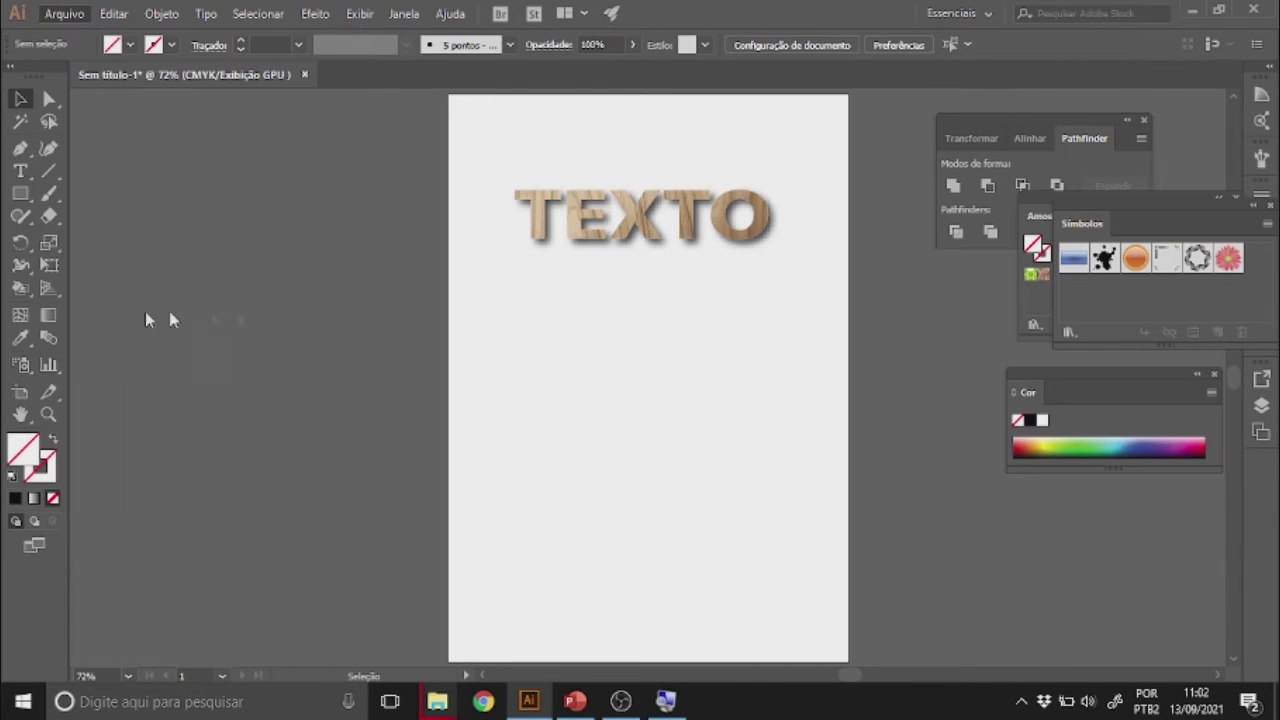
pyautogui.moveTo(626, 121); pyautogui.dragTo(560, 260)
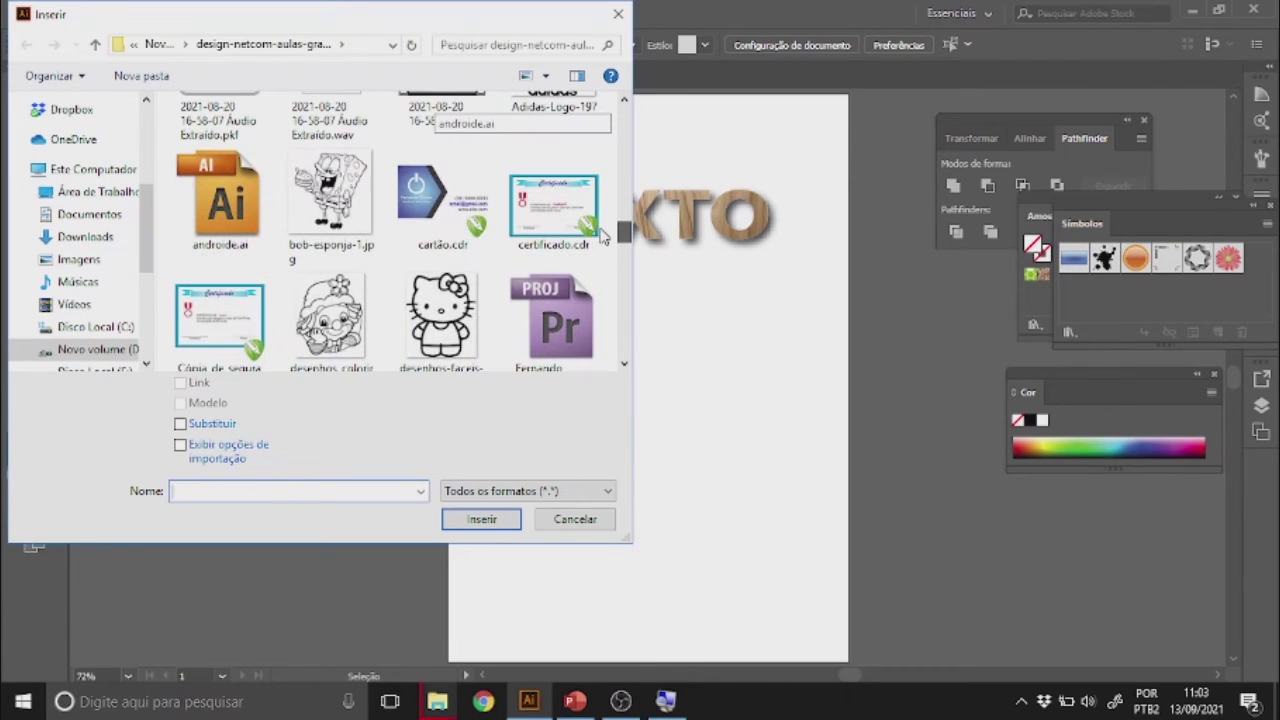
pyautogui.click(440, 310)
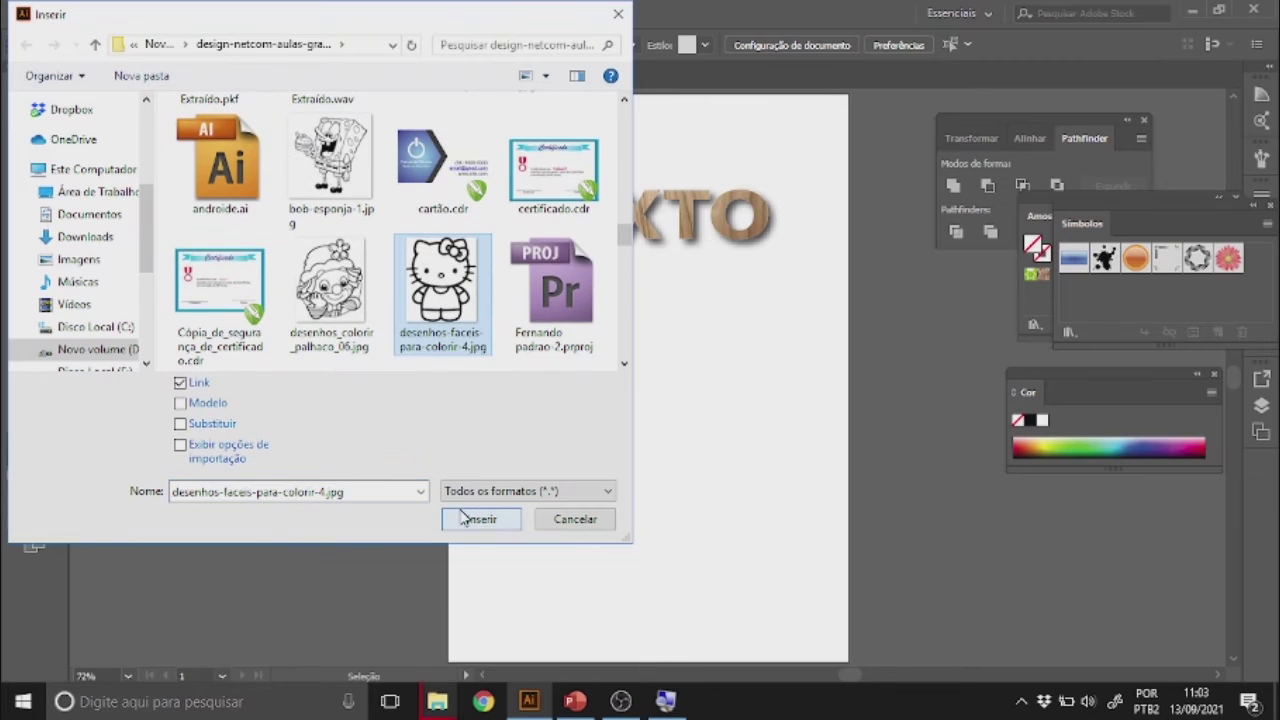
pyautogui.click(463, 530)
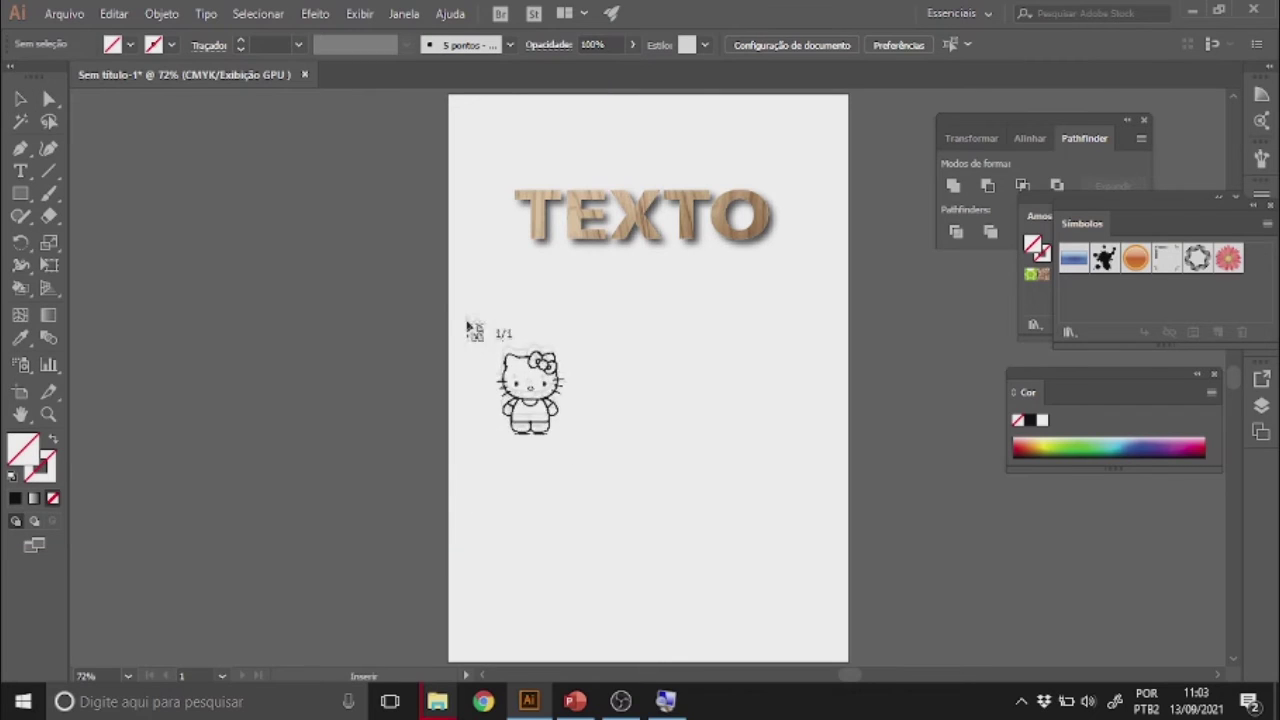
pyautogui.moveTo(468, 298); pyautogui.dragTo(674, 499)
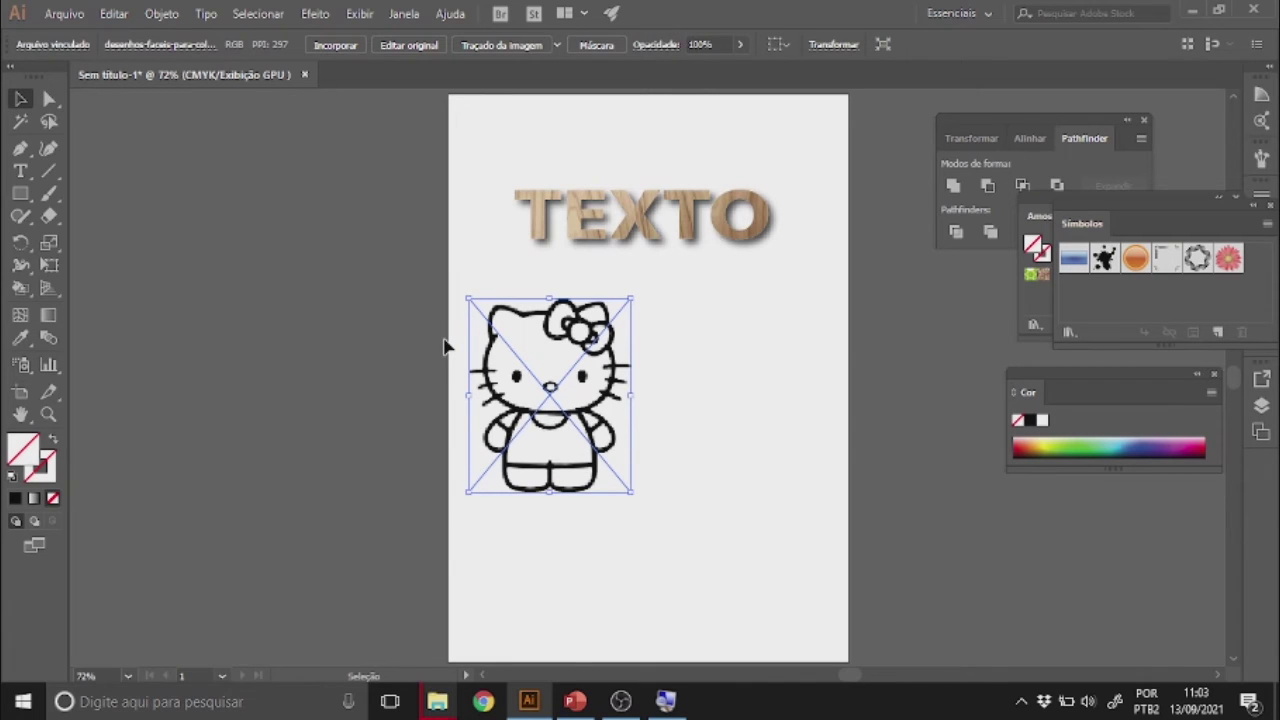
# - Embed the placed Hello Kitty image and apply Image Trace with the [Padrão] preset
pyautogui.hotkey('ctrl', '+')
pyautogui.hotkey('ctrl', '+')
pyautogui.press('space')
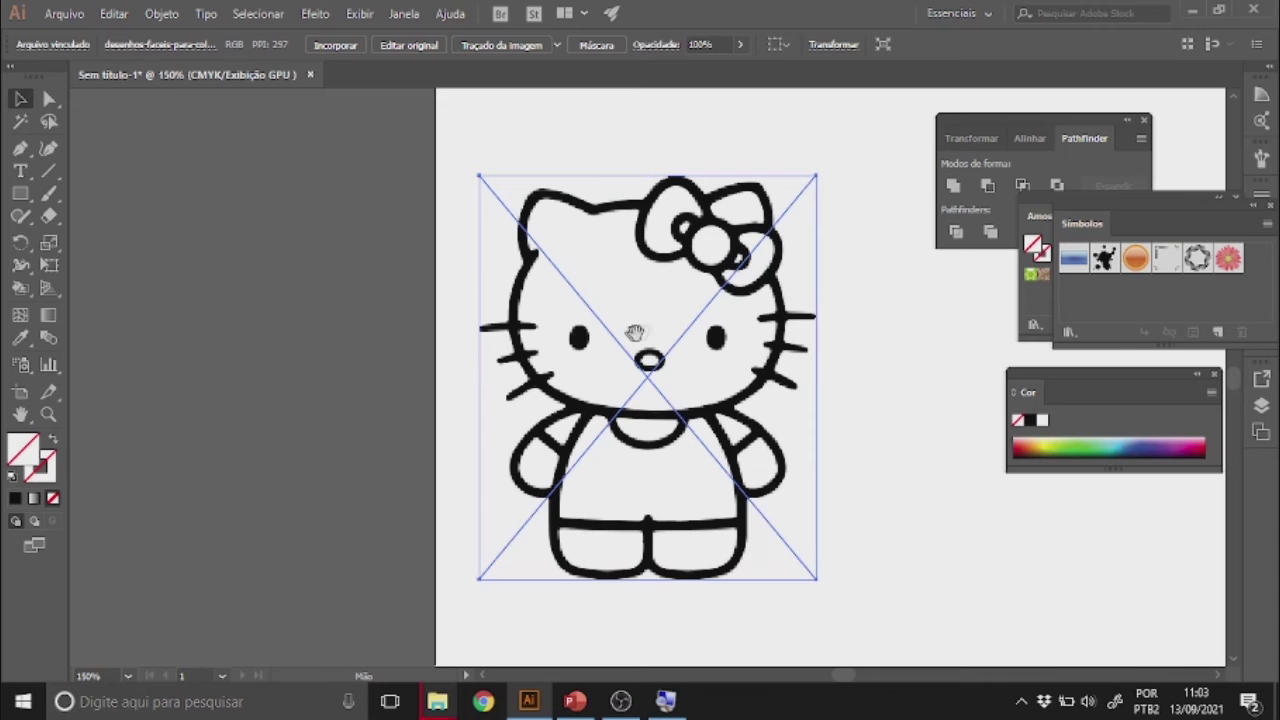
pyautogui.moveTo(698, 335); pyautogui.dragTo(549, 322)
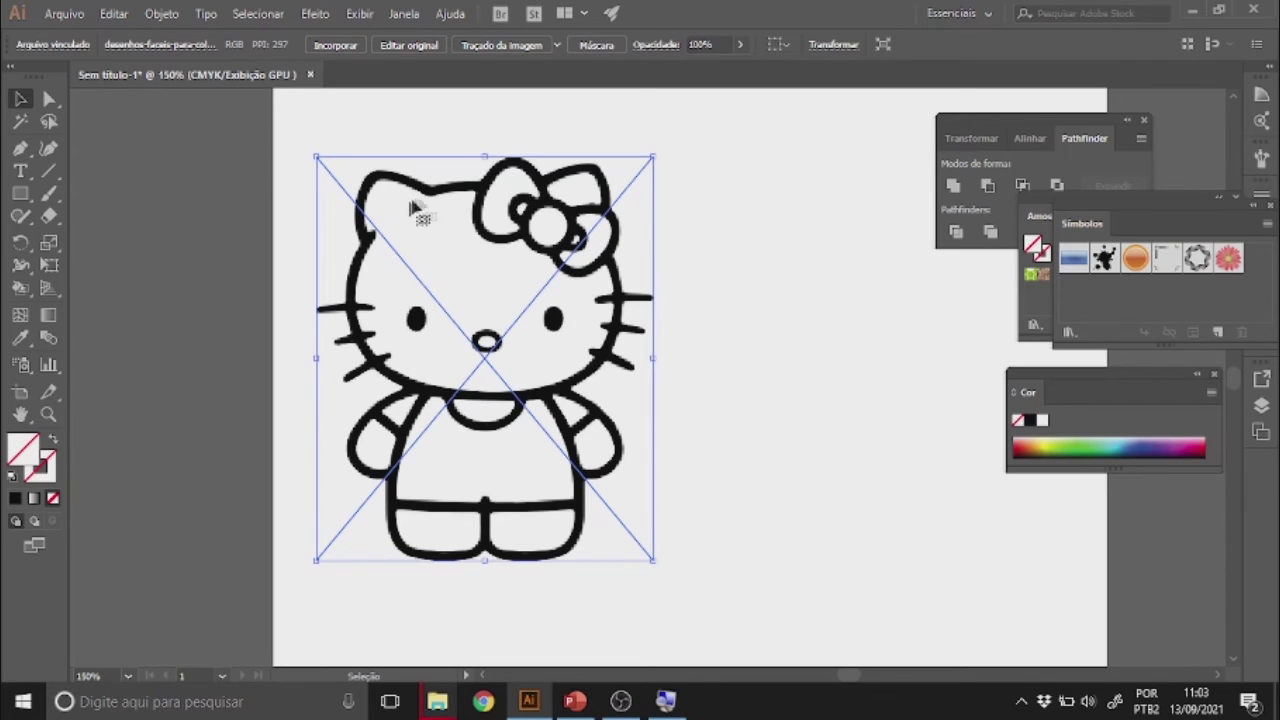
pyautogui.click(336, 45)
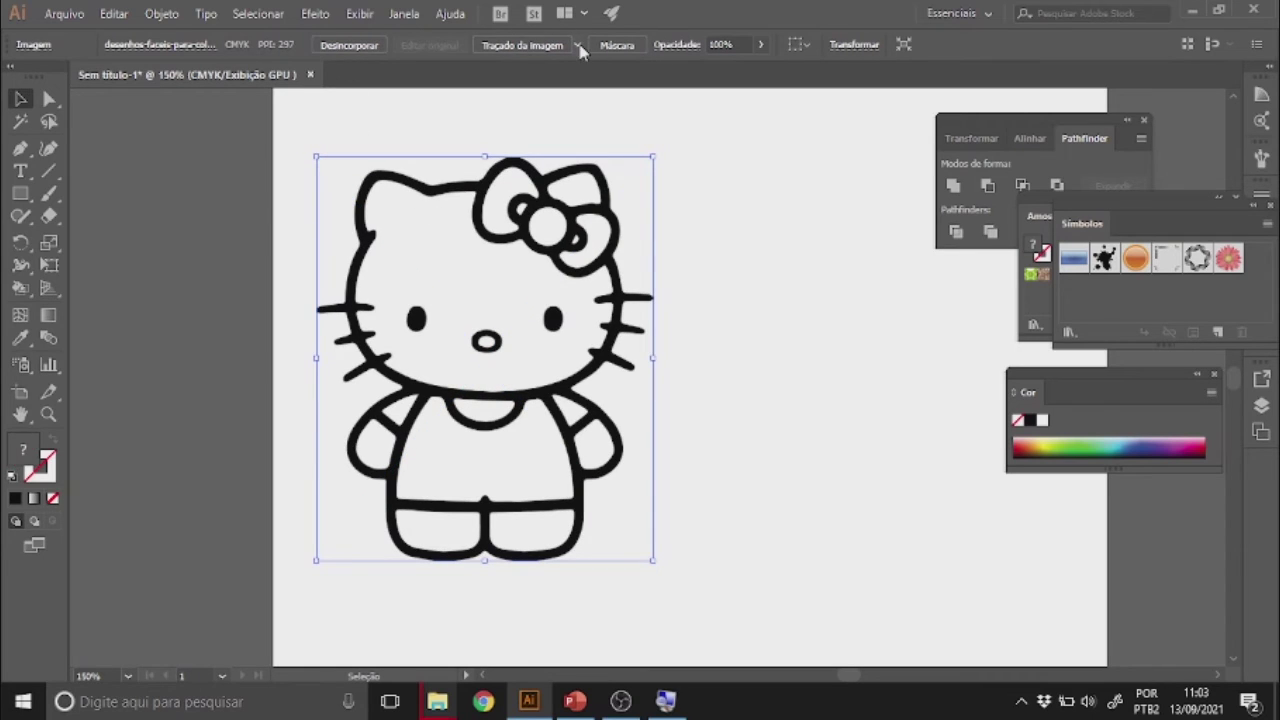
pyautogui.click(578, 45)
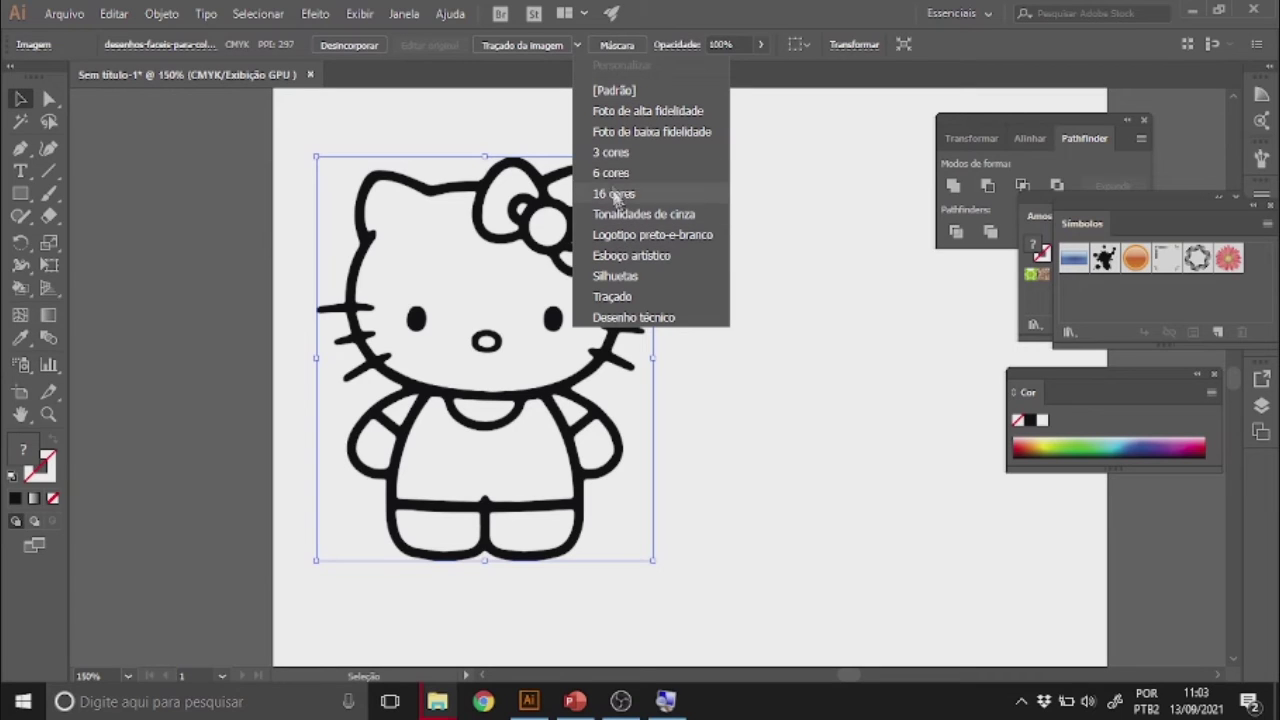
pyautogui.click(615, 92)
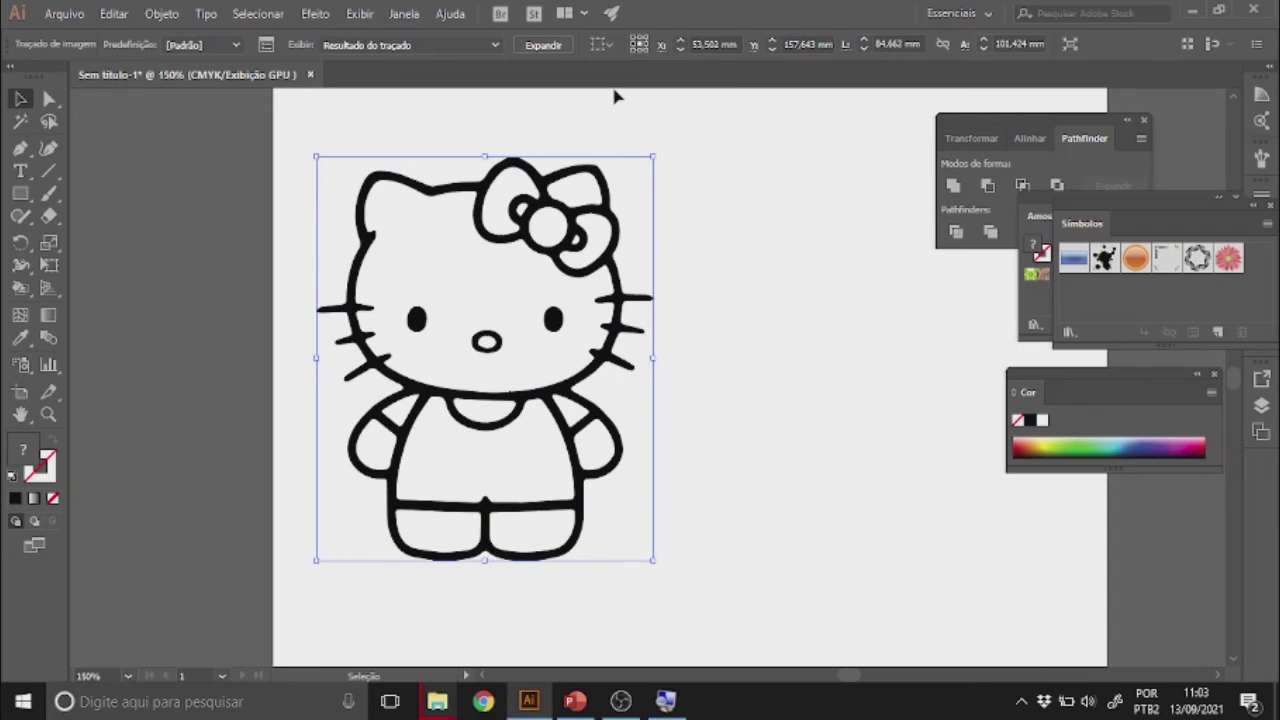
# - Move the traced Hello Kitty drawing about 6 mm up the artboard
pyautogui.click(343, 125)
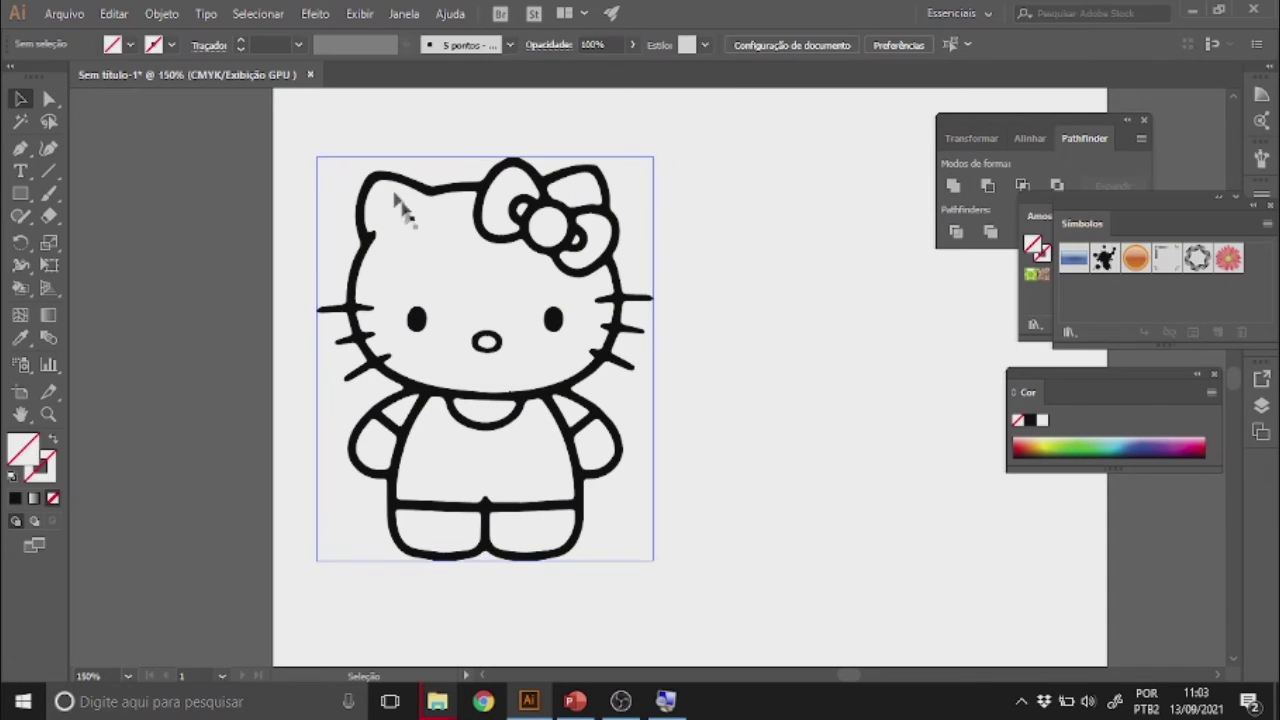
pyautogui.moveTo(410, 233)
pyautogui.mouseDown()
pyautogui.moveTo(460, 233)
pyautogui.moveTo(494, 205)
pyautogui.moveTo(410, 208)
pyautogui.mouseUp()
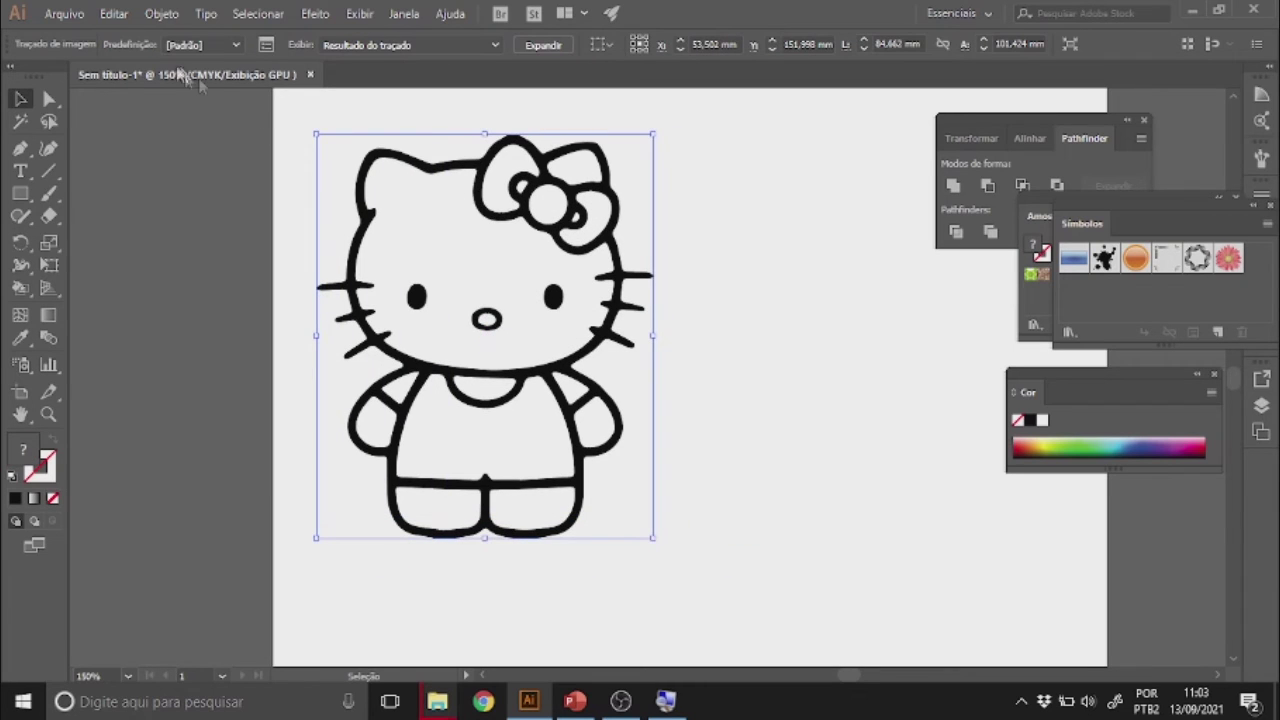
pyautogui.click(161, 14)
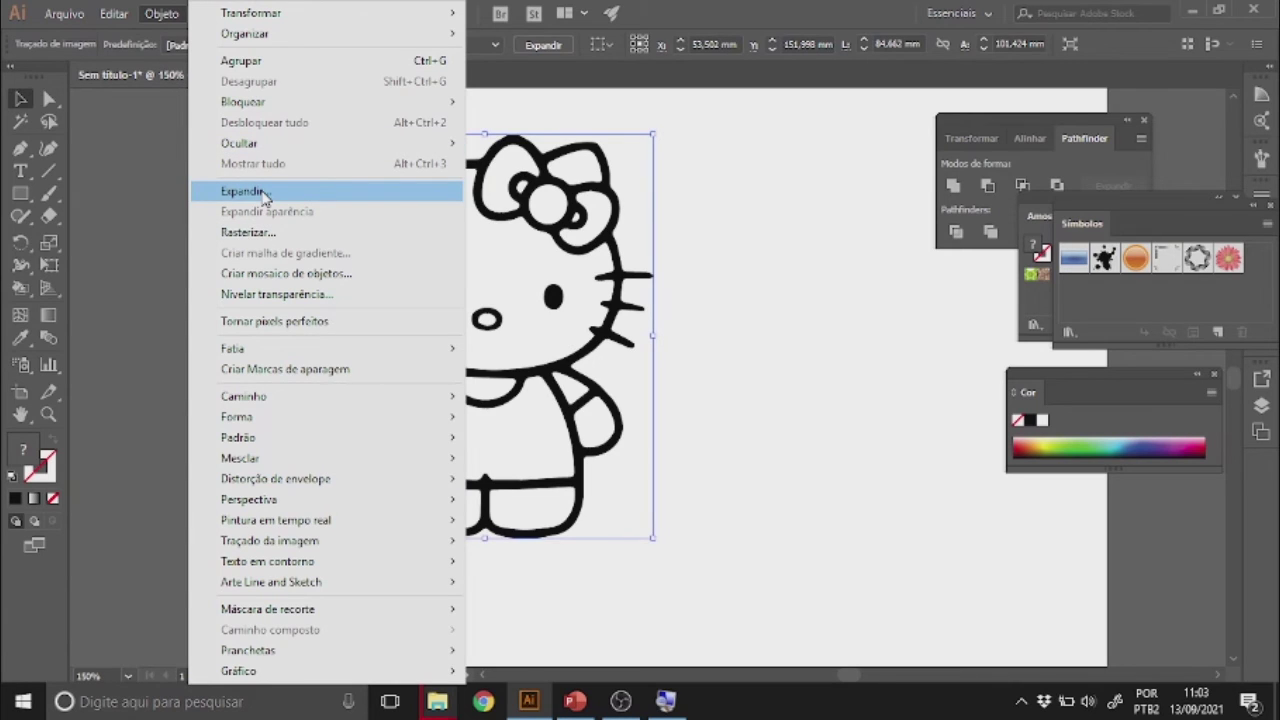
pyautogui.click(734, 8)
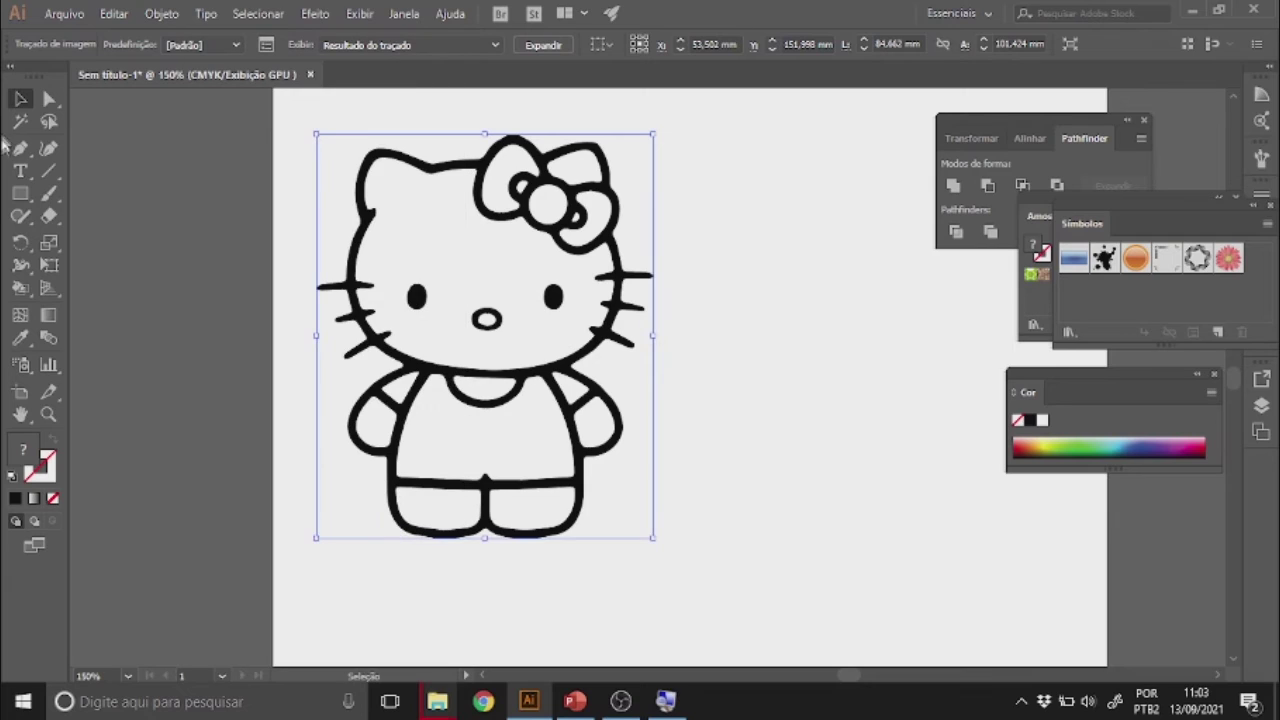
# - Try to fill the head of the unexpanded tracing with the Live Paint Bucket
pyautogui.click(24, 296)
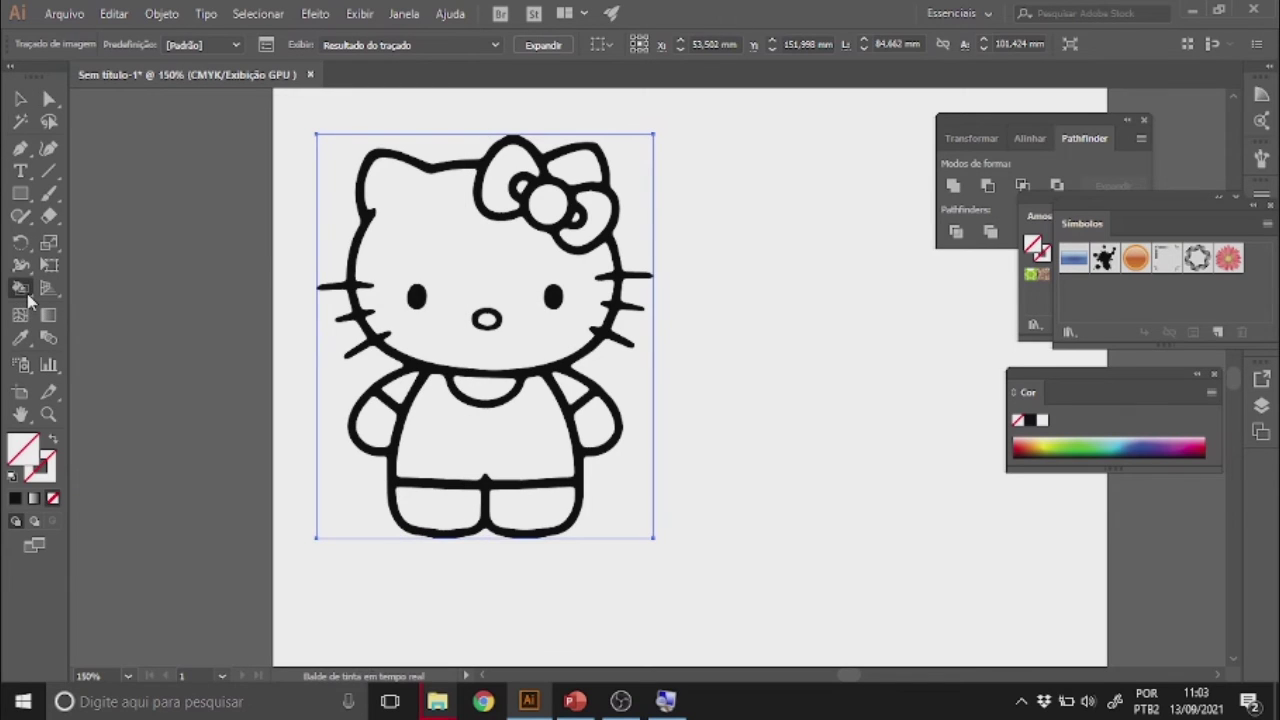
pyautogui.rightClick(27, 295)
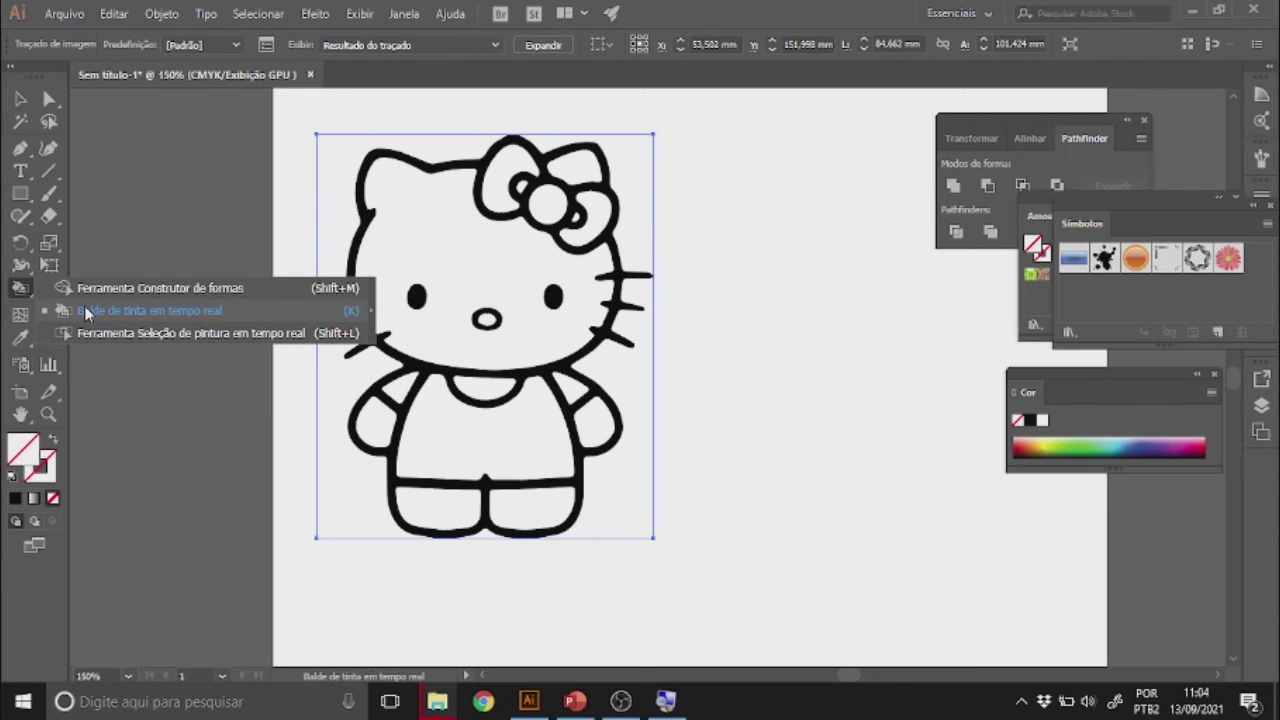
pyautogui.click(85, 308)
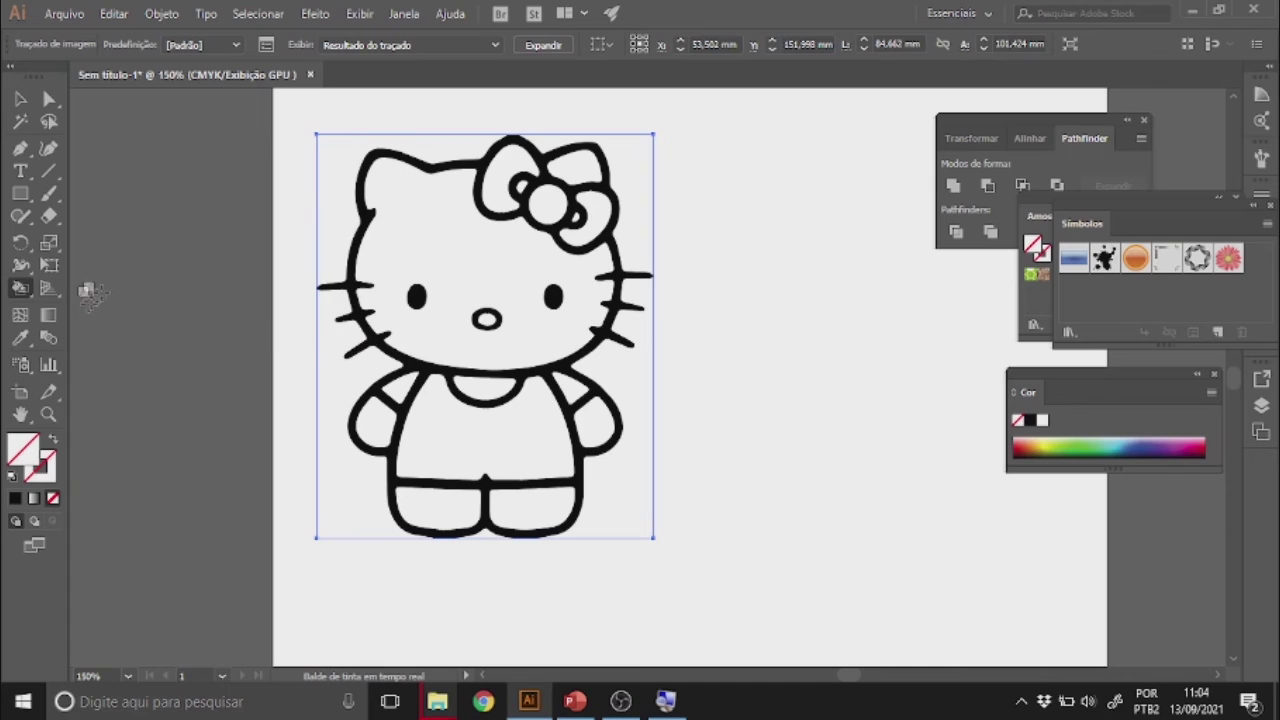
pyautogui.click(464, 238)
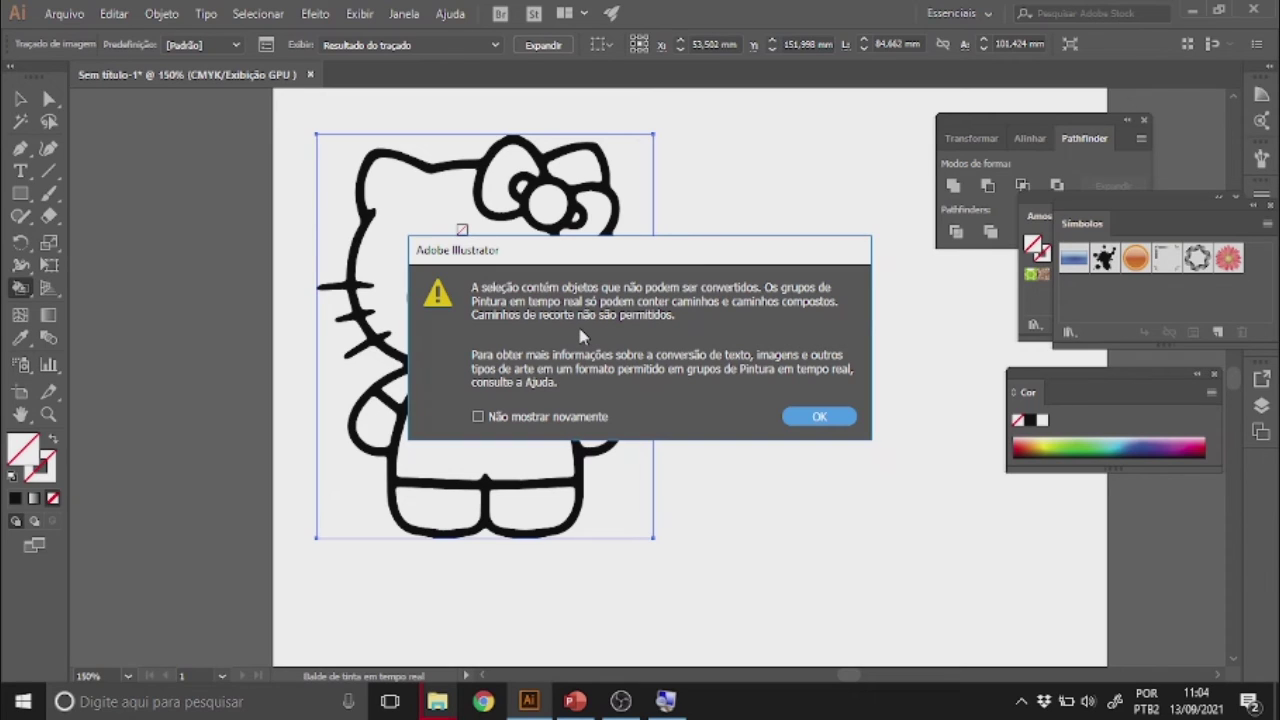
pyautogui.click(822, 417)
# - Expand the image tracing into editable paths with Objeto and Preenchimento included
pyautogui.click(172, 15)
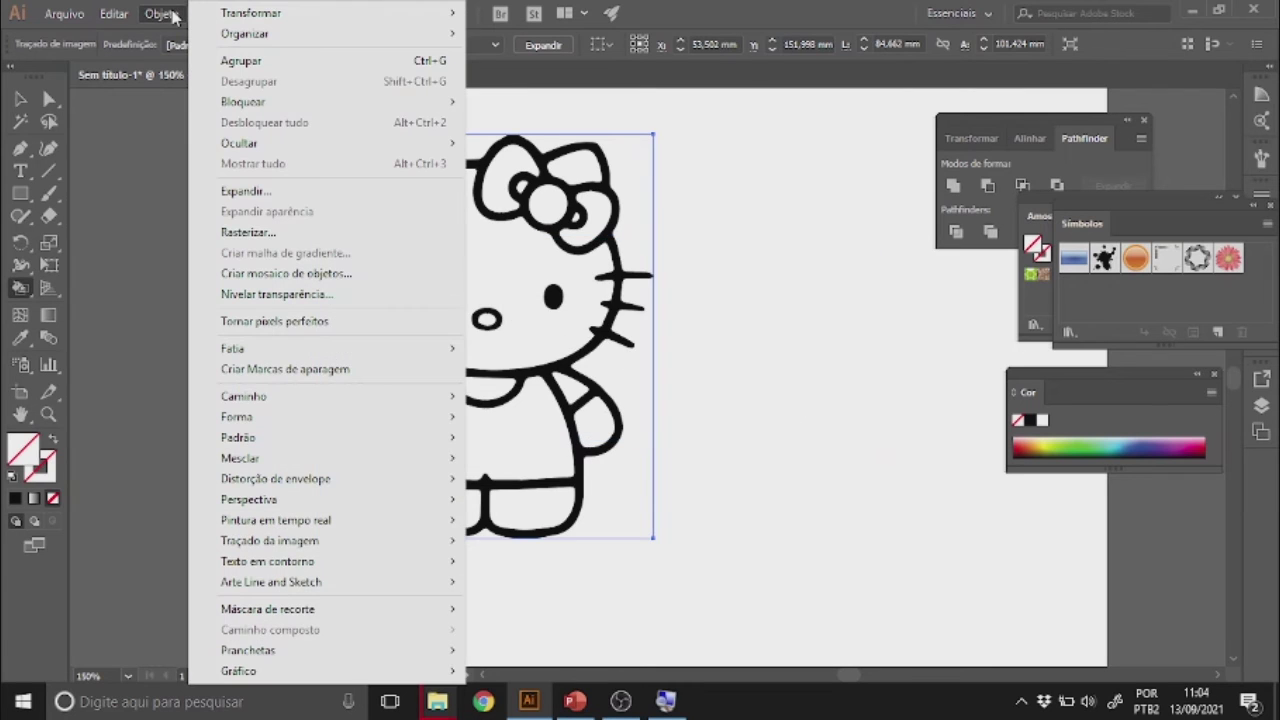
pyautogui.click(245, 191)
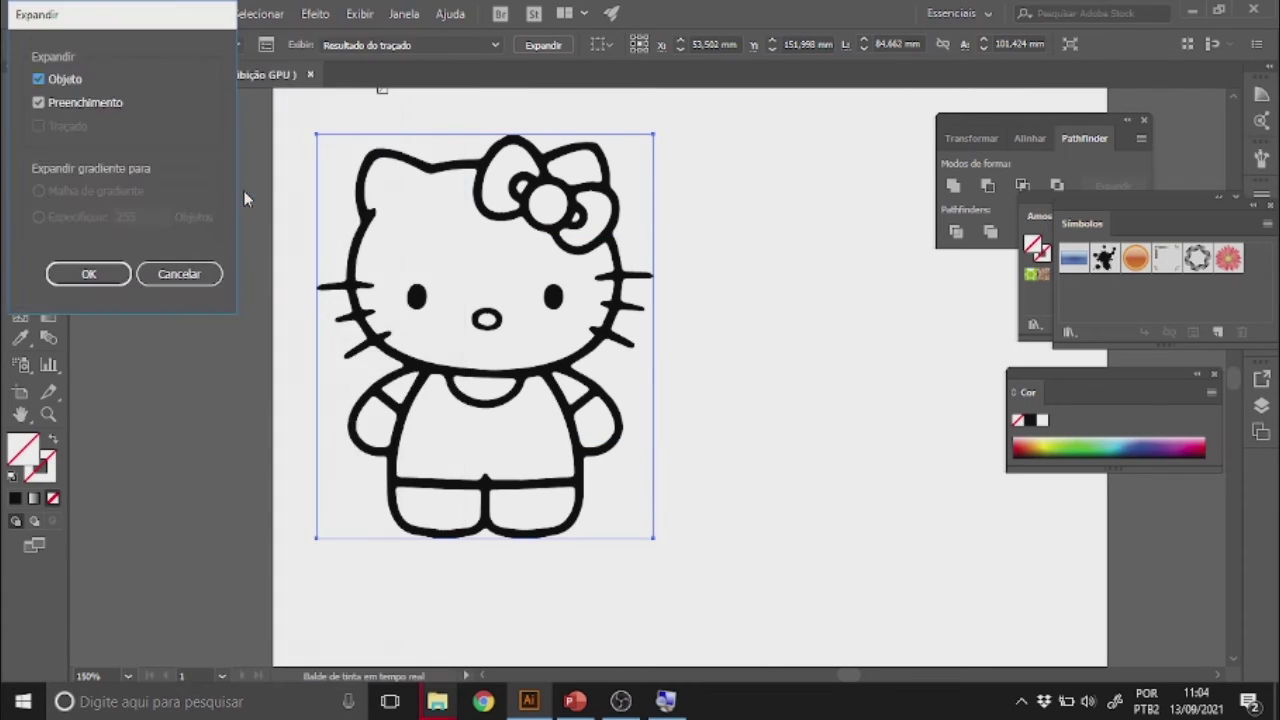
pyautogui.click(89, 273)
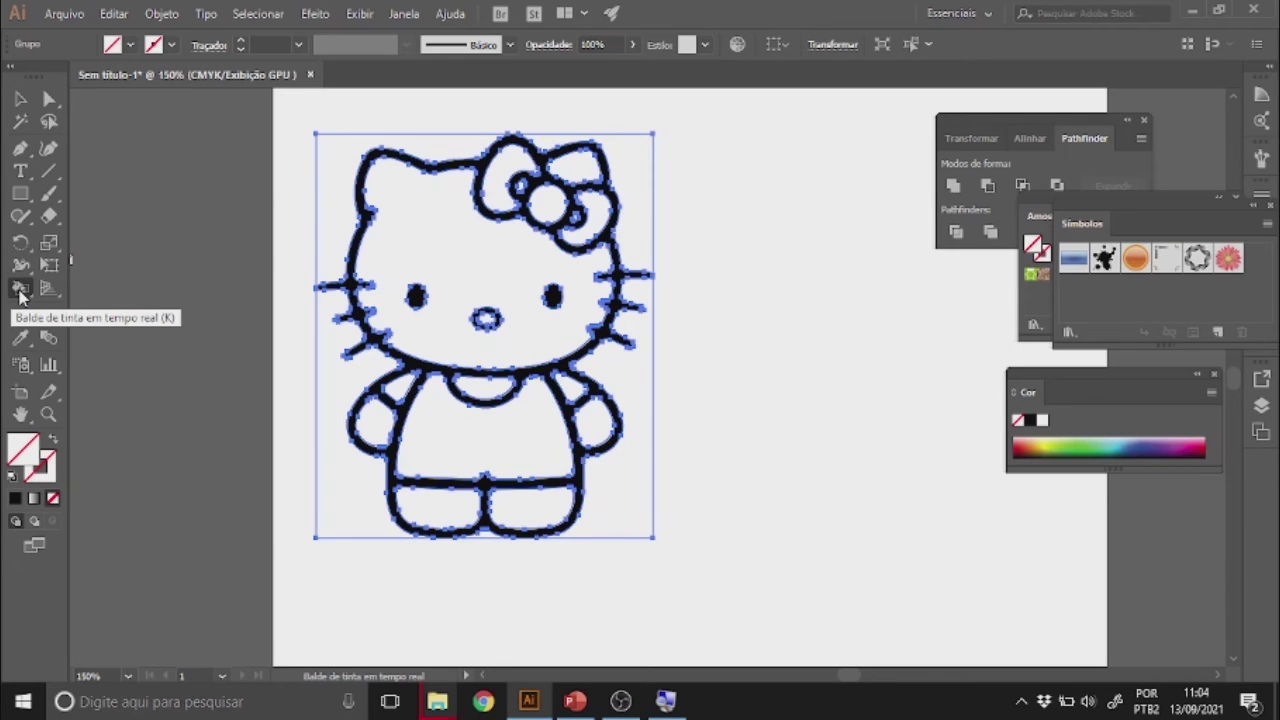
# - Create a Live Paint group from the drawing and fill the head, both hands and both legs with yellow
pyautogui.click(129, 50)
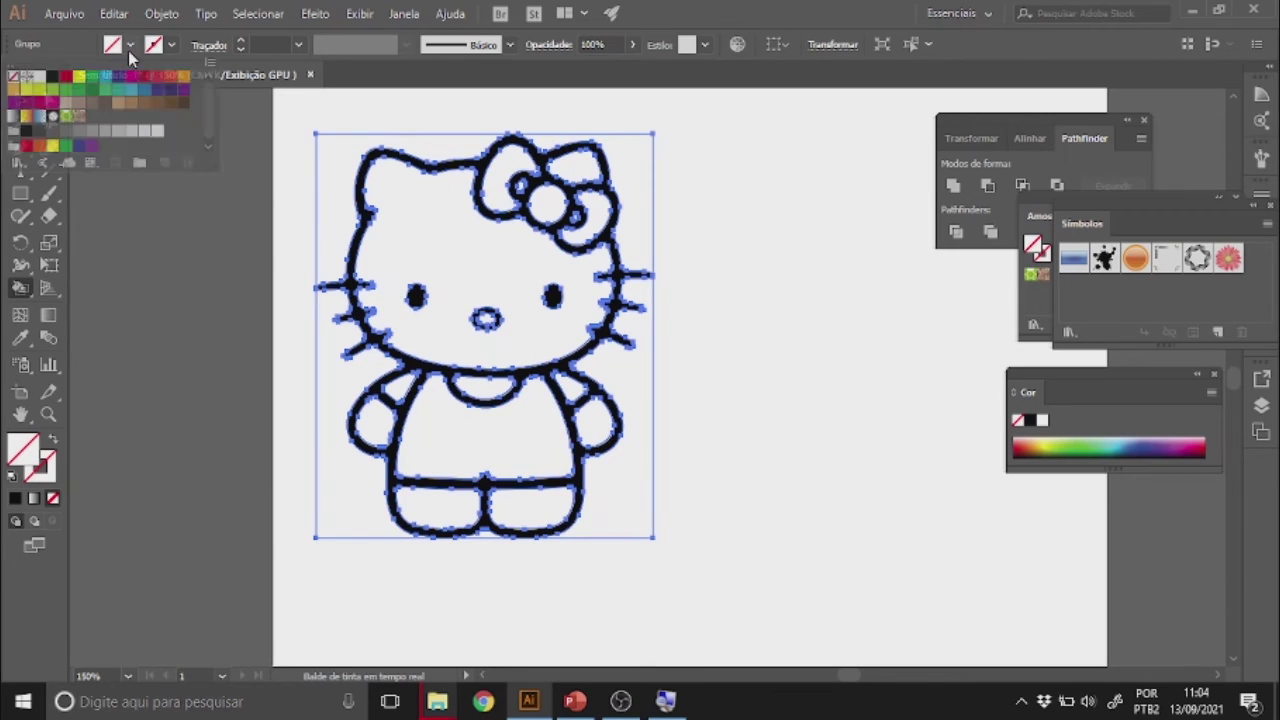
pyautogui.click(79, 78)
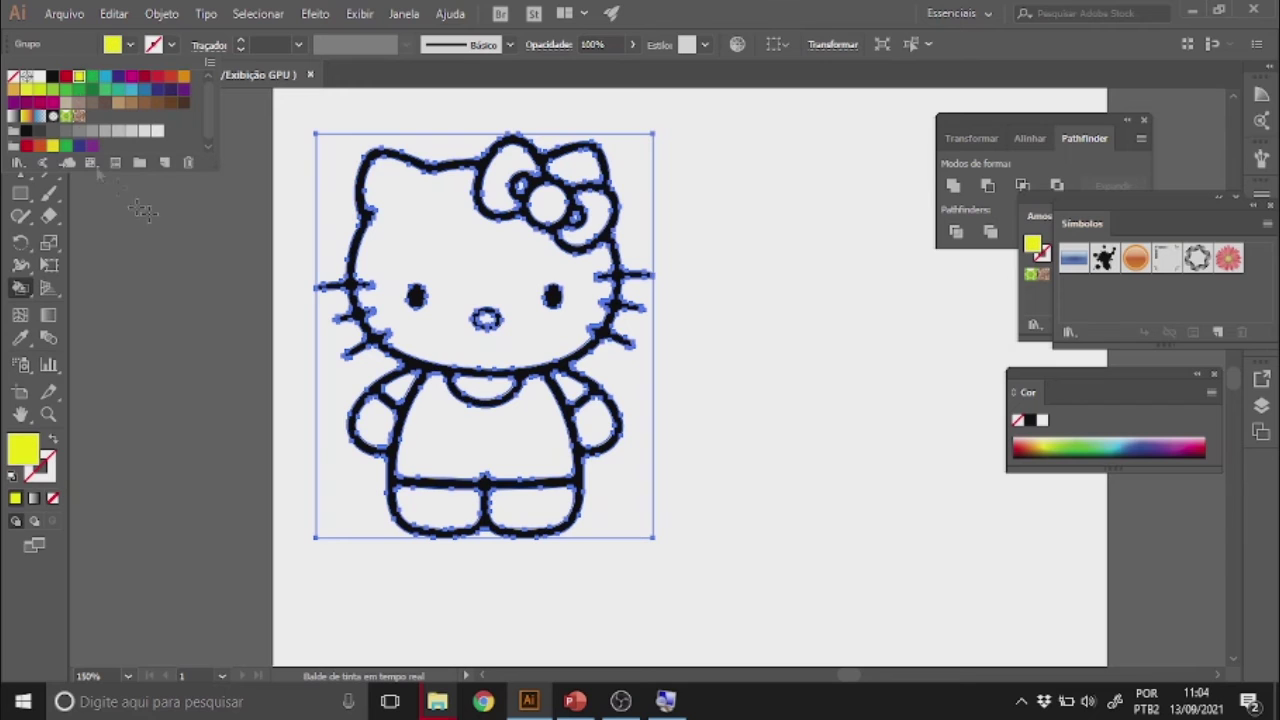
pyautogui.click(435, 255)
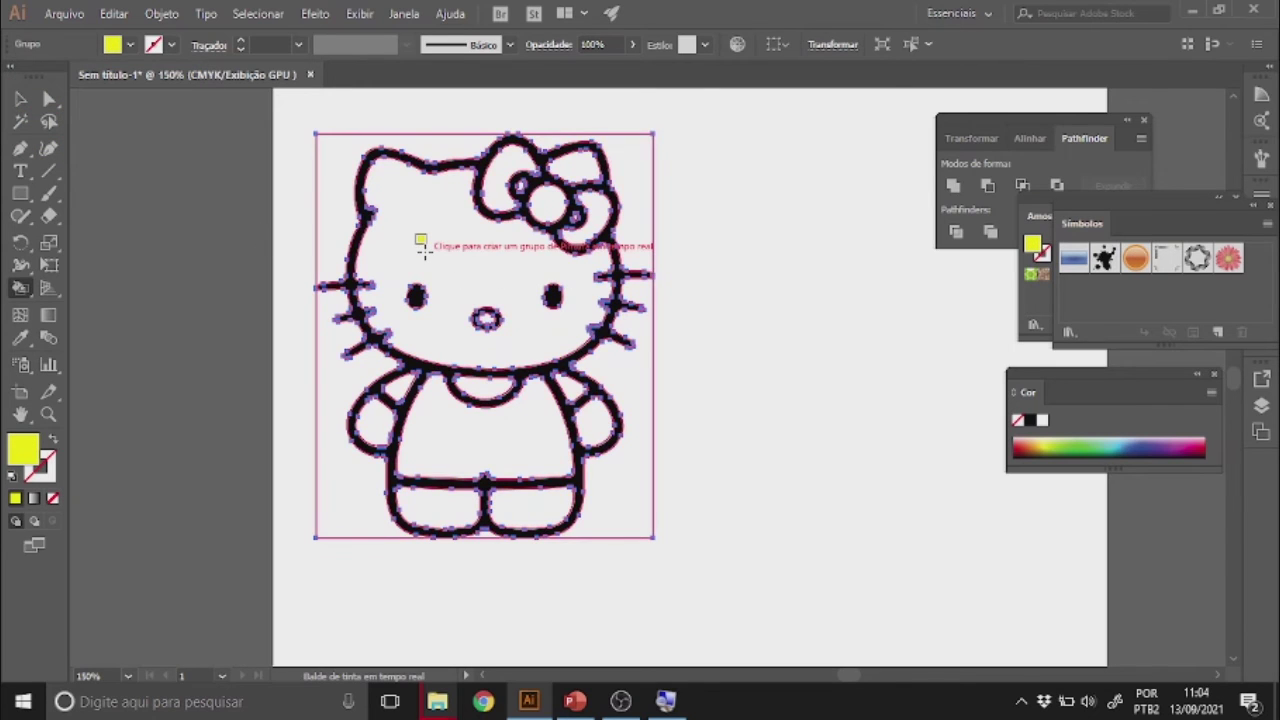
pyautogui.click(431, 241)
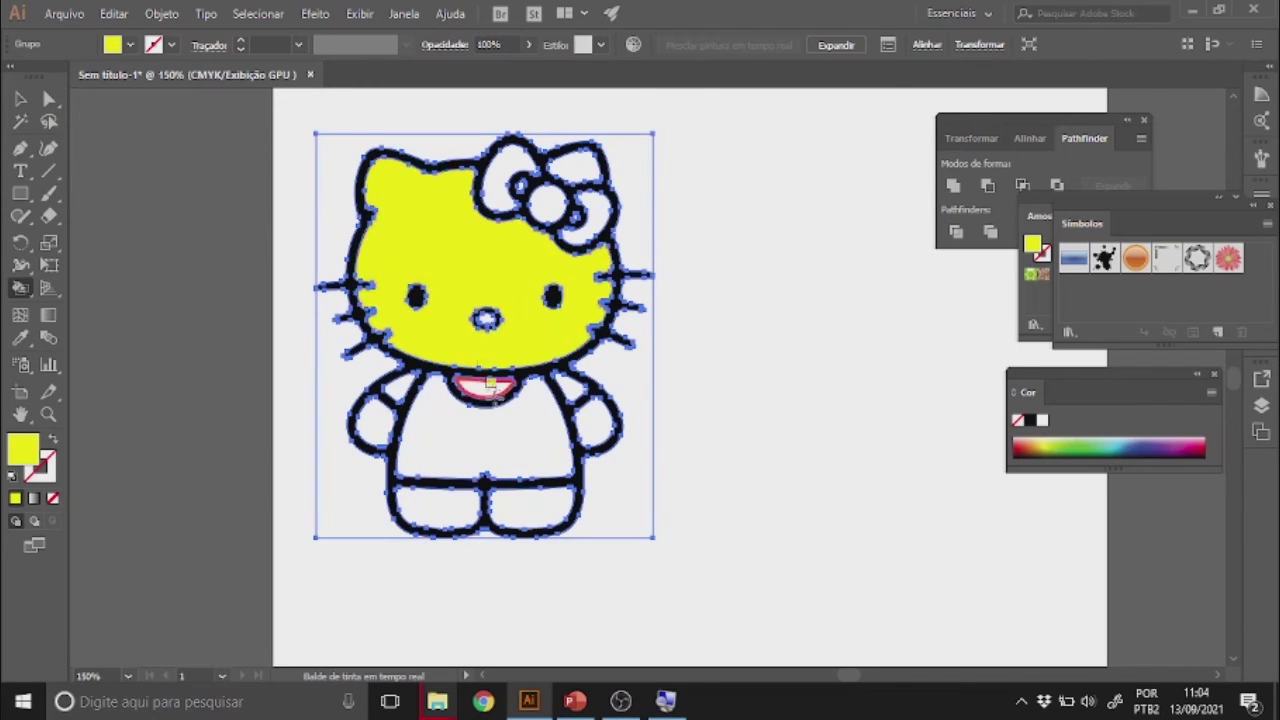
pyautogui.click(418, 505)
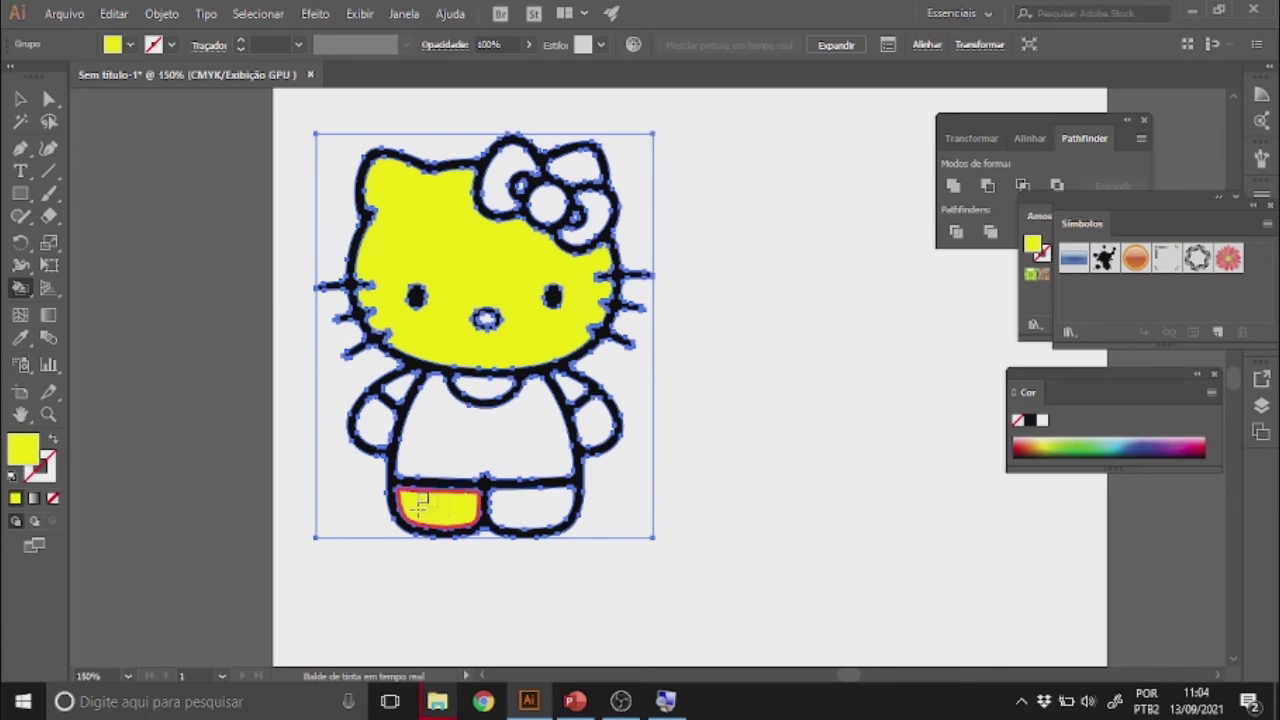
pyautogui.click(379, 418)
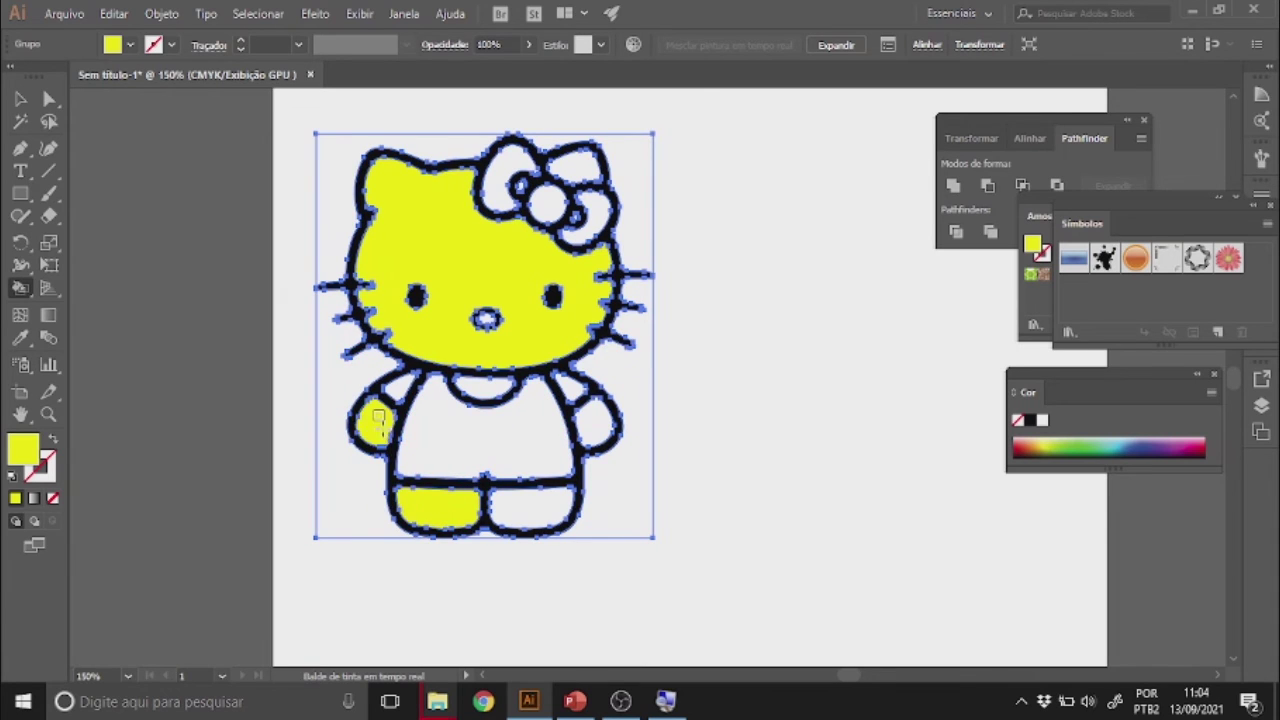
pyautogui.click(552, 508)
pyautogui.click(598, 428)
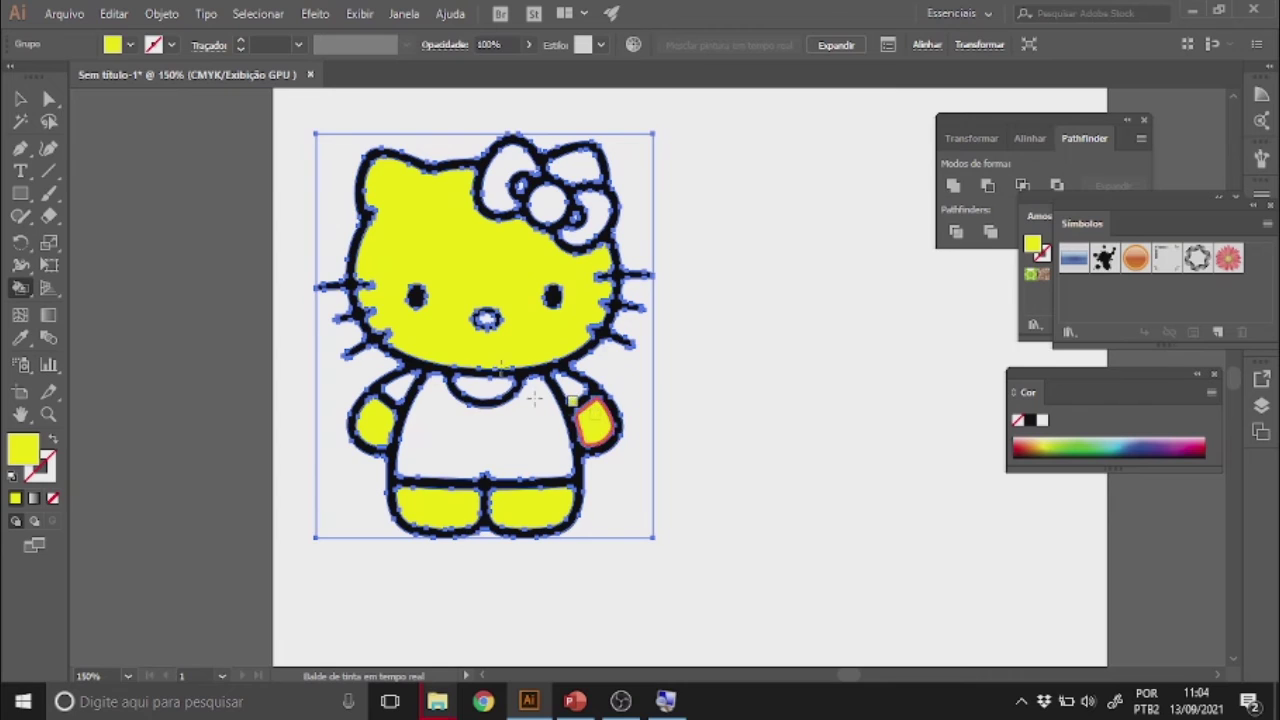
# - Fill the bow's left loop, centre knot and upper right loop plus the drawing's main outline with red, and deselect the drawing
pyautogui.moveTo(20, 287); pyautogui.dragTo(92, 316)
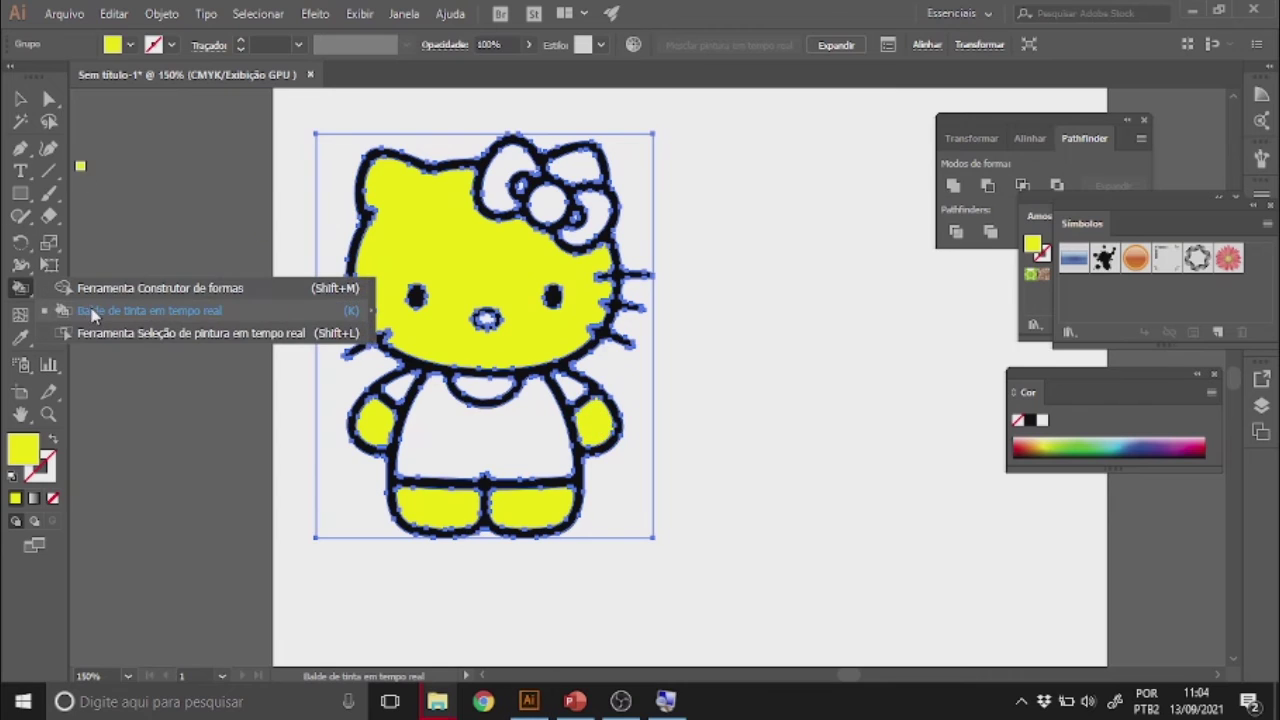
pyautogui.click(131, 45)
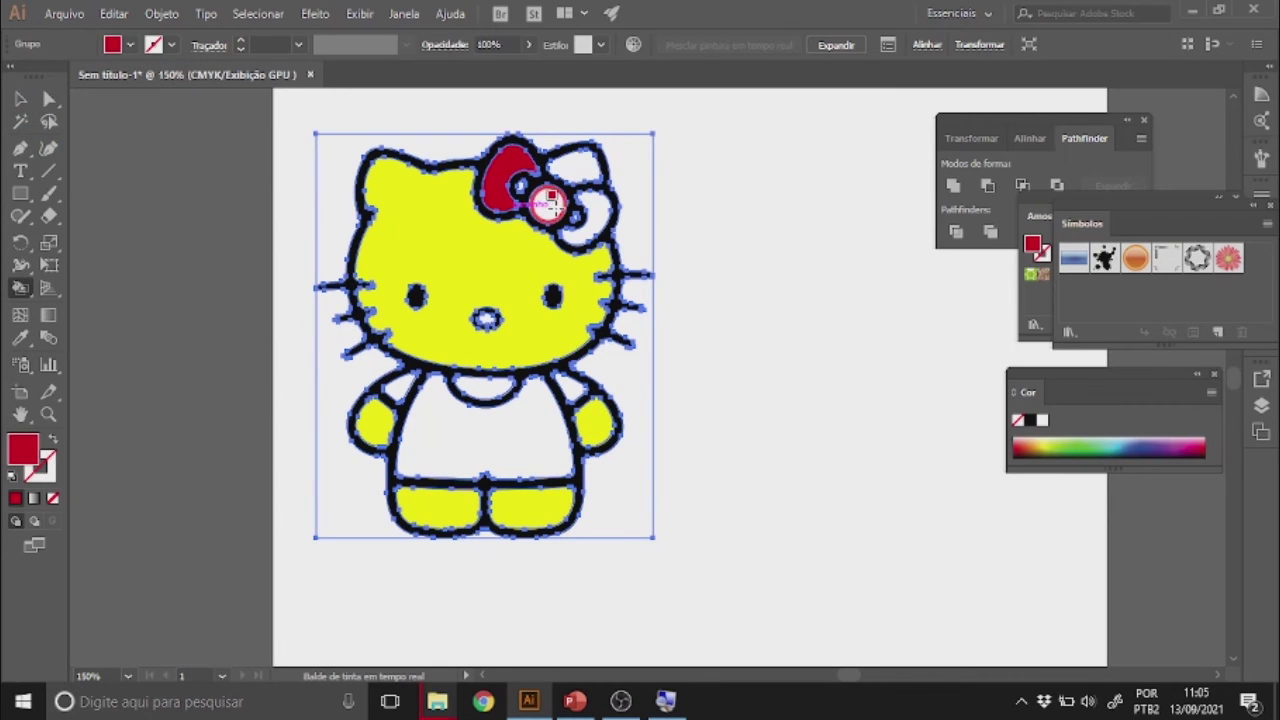
pyautogui.click(553, 208)
pyautogui.click(578, 175)
pyautogui.click(592, 214)
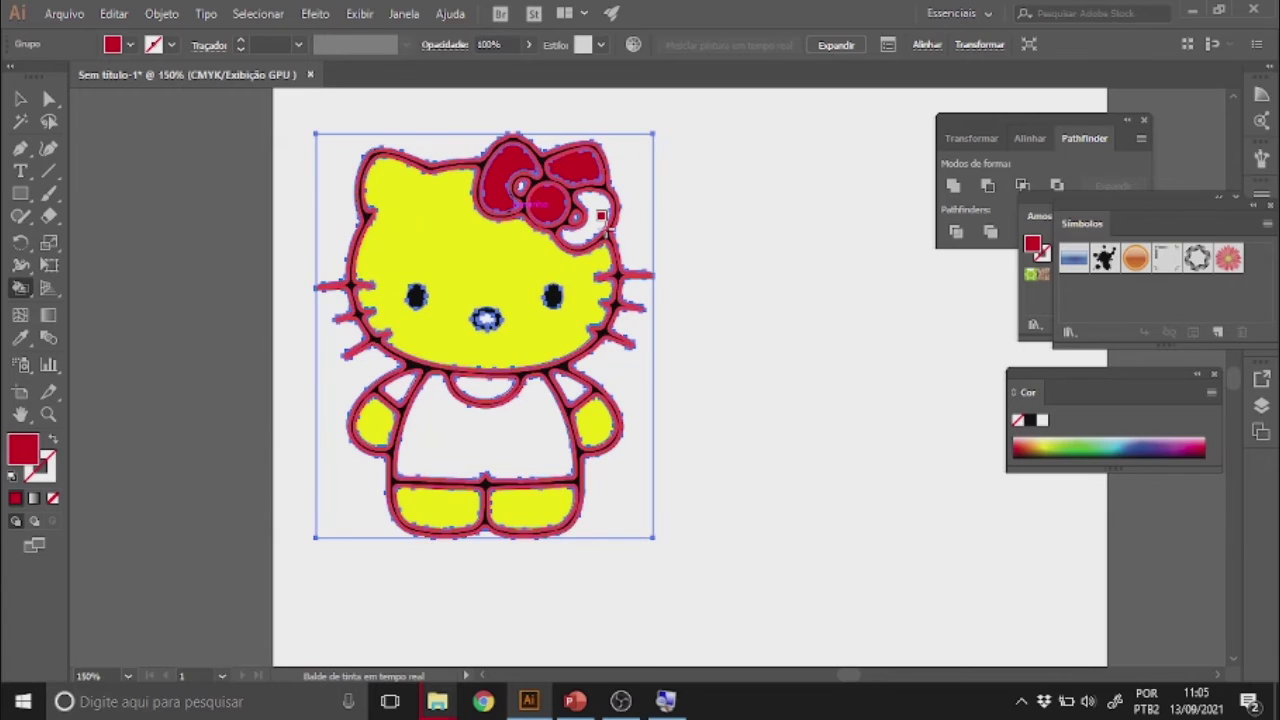
pyautogui.click(20, 98)
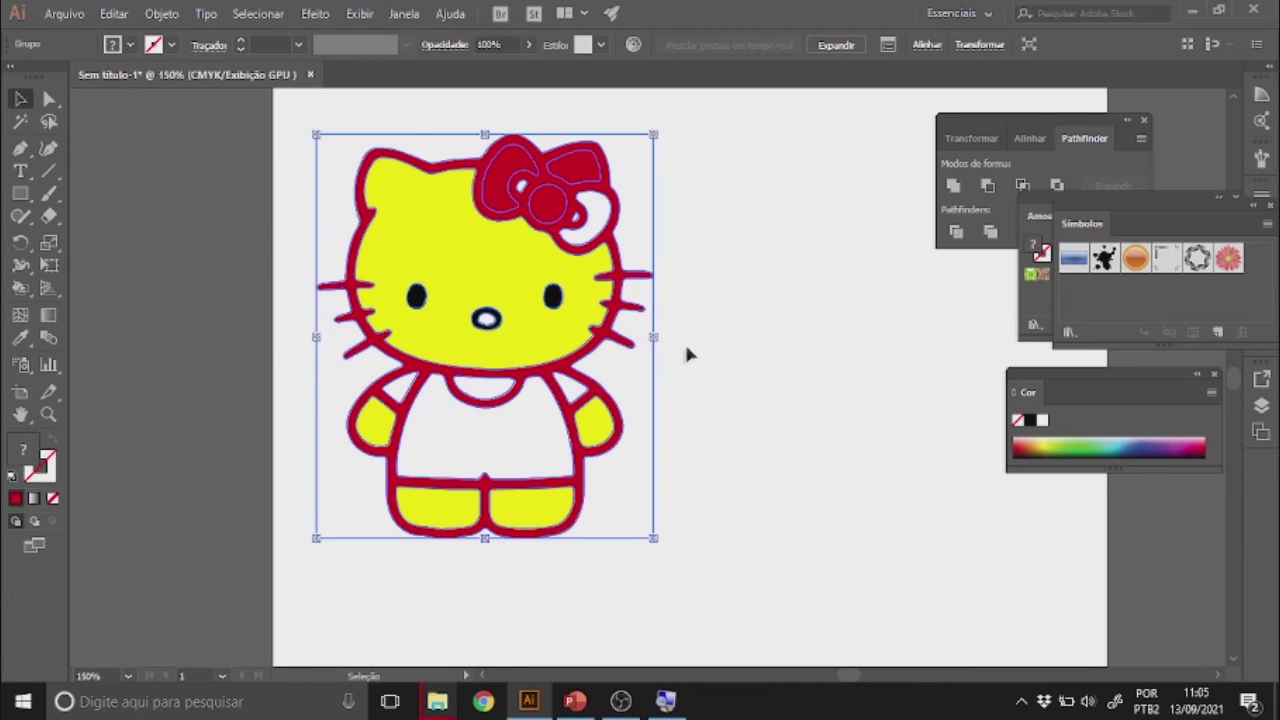
pyautogui.click(722, 336)
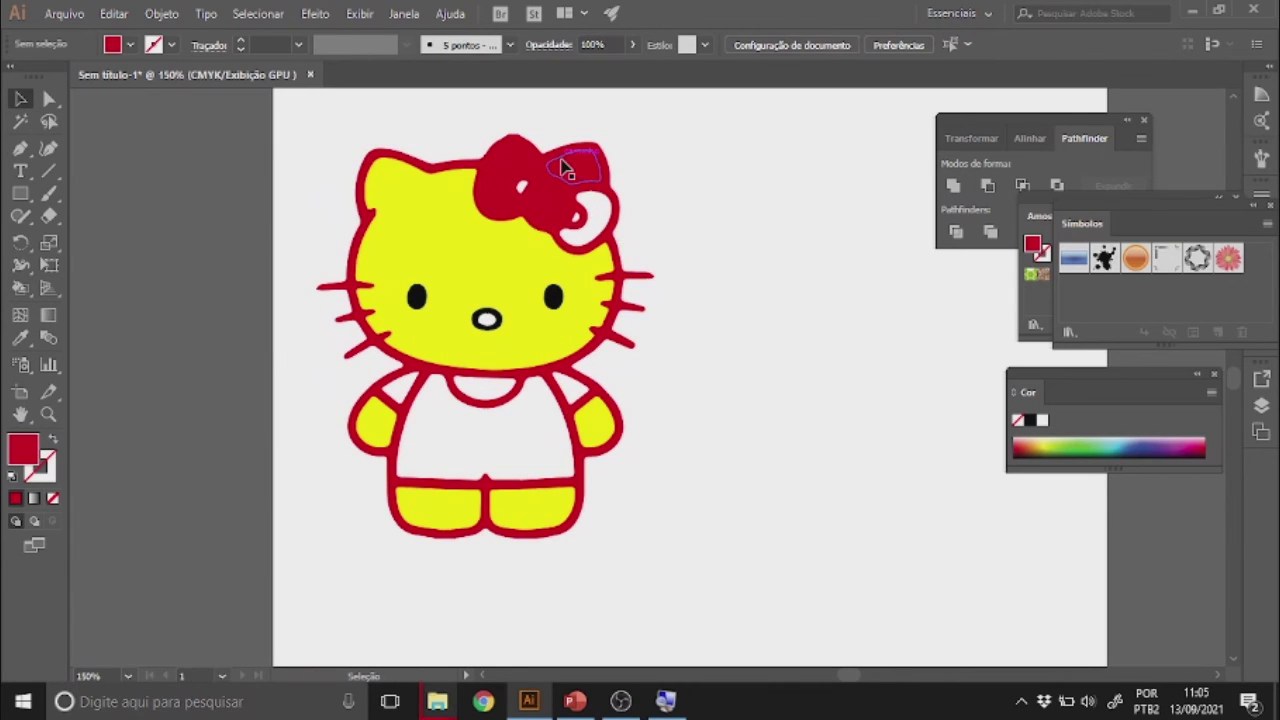
# - Recolor the cat drawing's main outline black with the Live Paint Bucket
pyautogui.click(20, 288)
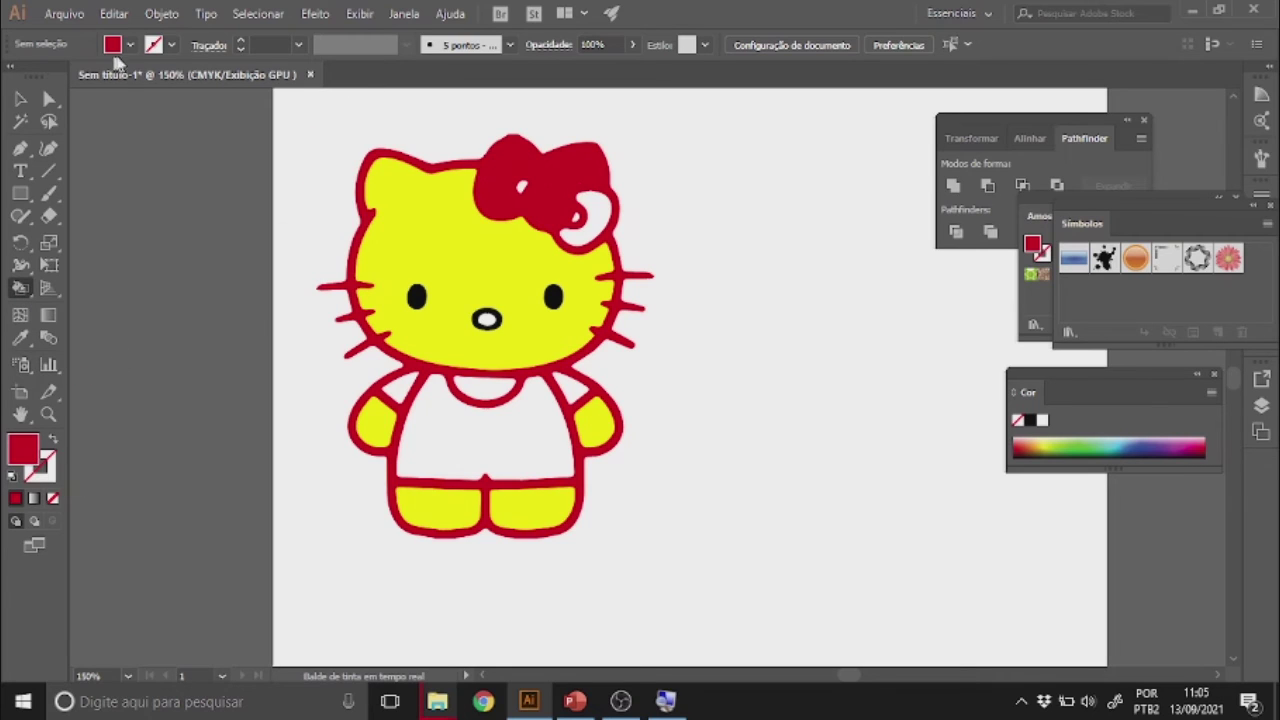
pyautogui.click(130, 45)
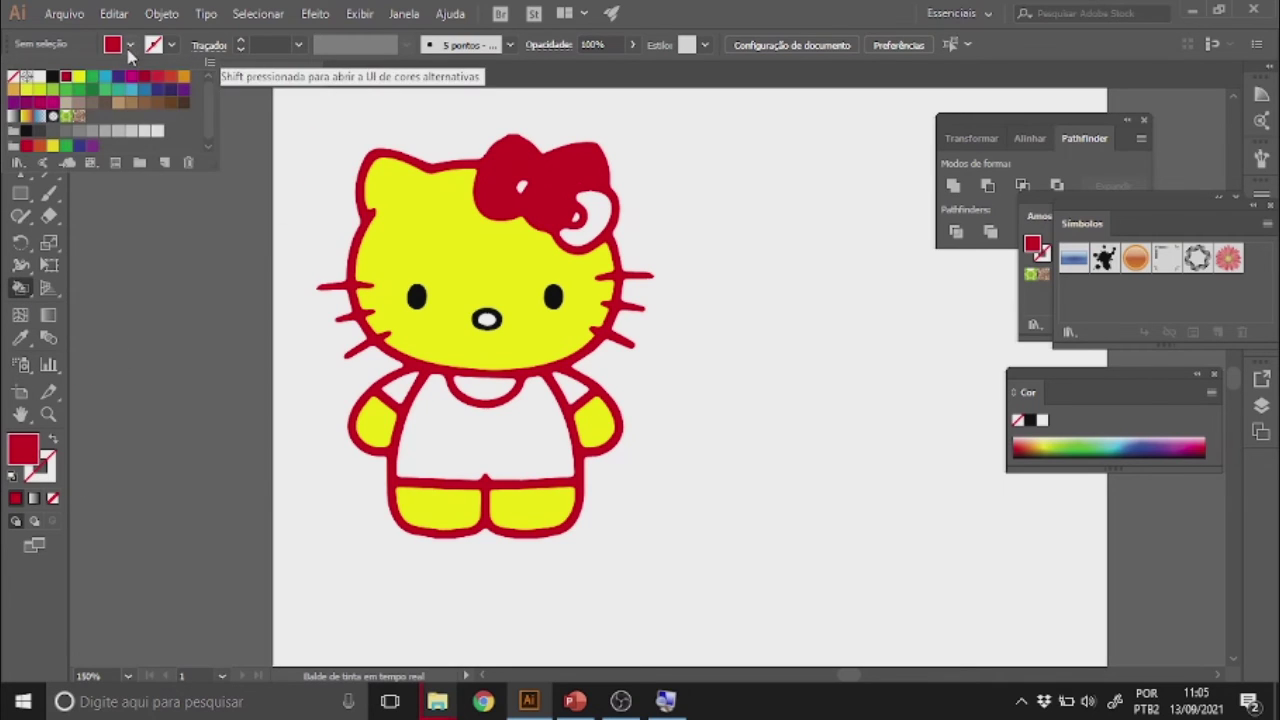
pyautogui.click(52, 76)
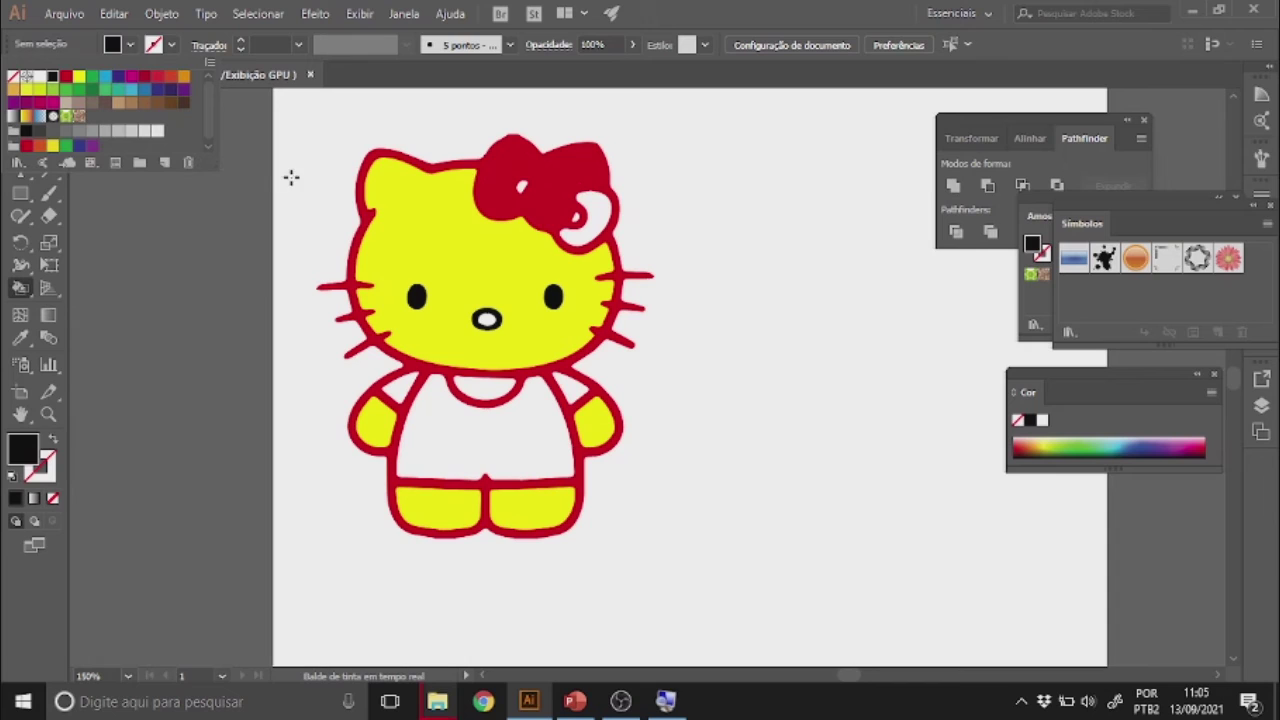
pyautogui.click(366, 172)
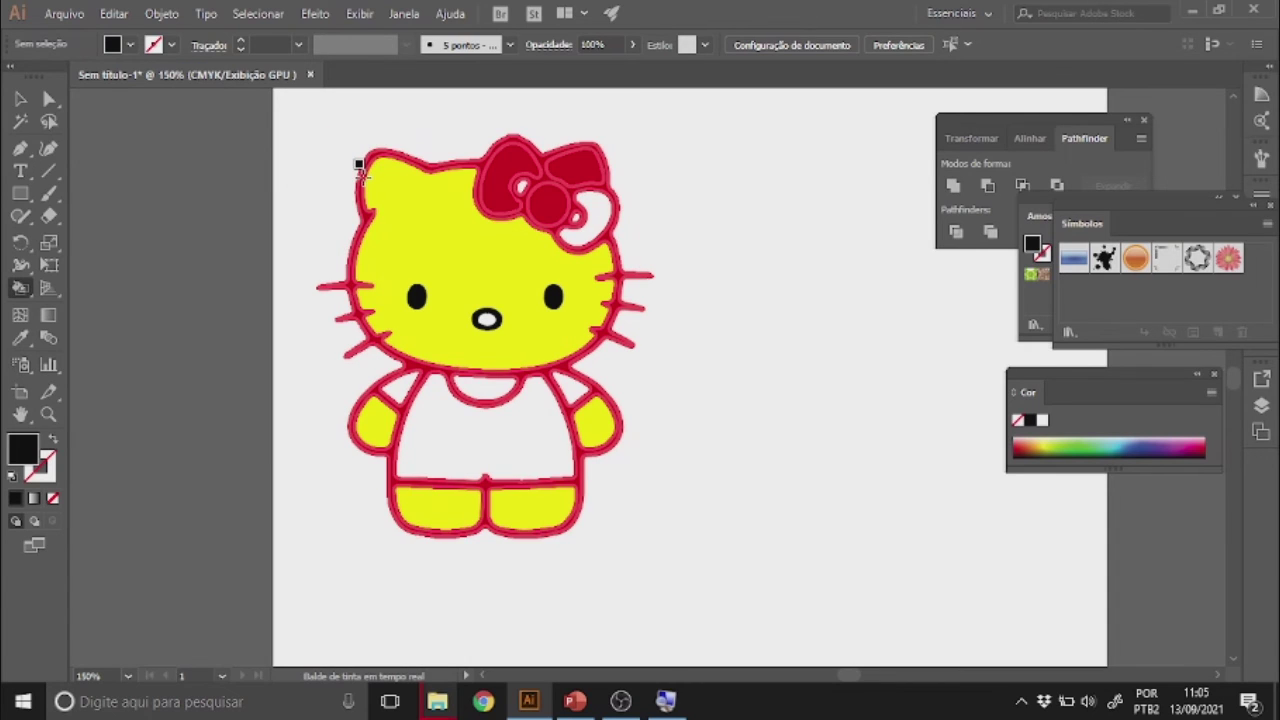
pyautogui.click(360, 168)
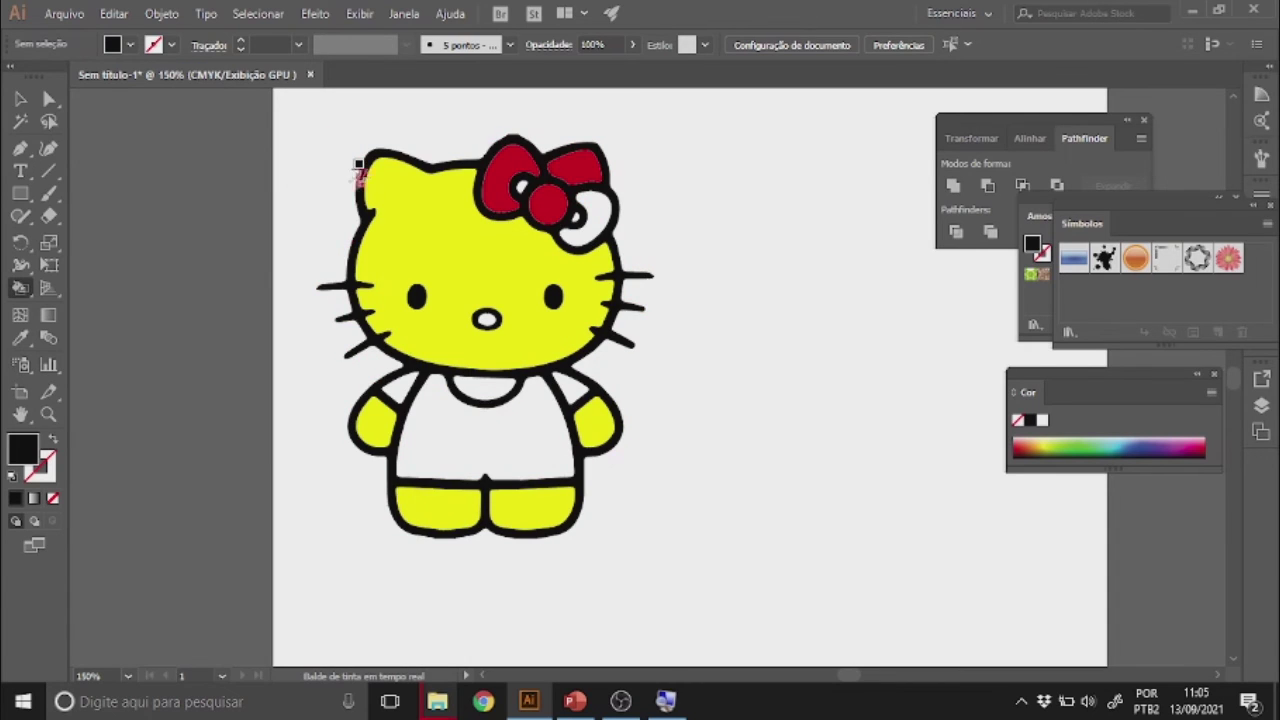
pyautogui.click(20, 100)
# - Place desenhos_colorir_palhaco_06.jpg as a linked image beside the cat drawing, about 67 mm wide and 82 mm high
pyautogui.click(64, 14)
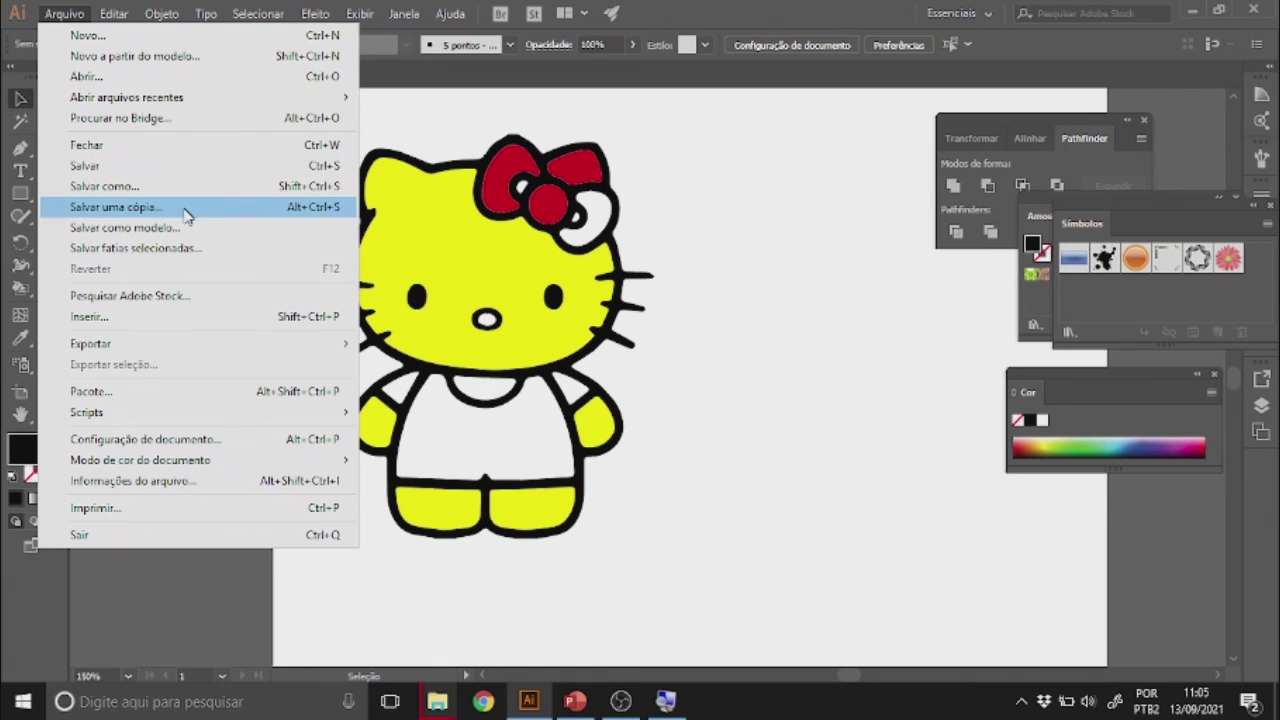
pyautogui.click(180, 316)
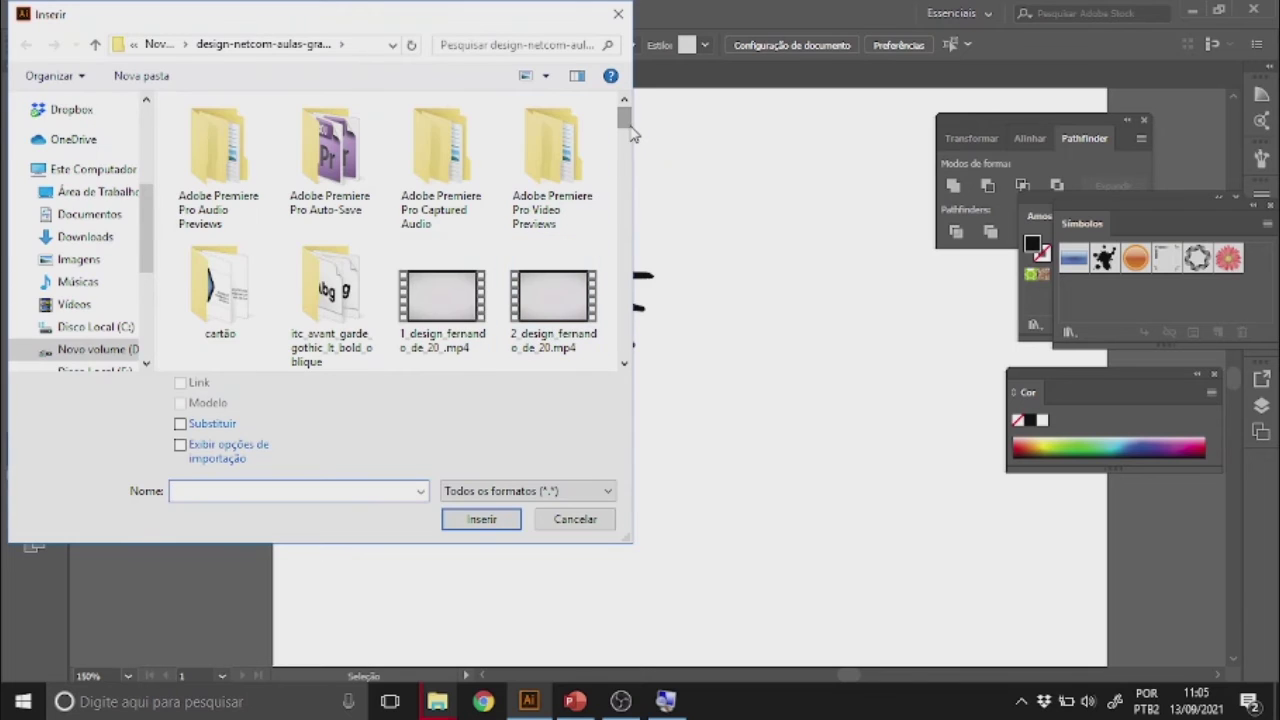
pyautogui.moveTo(627, 124); pyautogui.dragTo(646, 243)
pyautogui.click(338, 268)
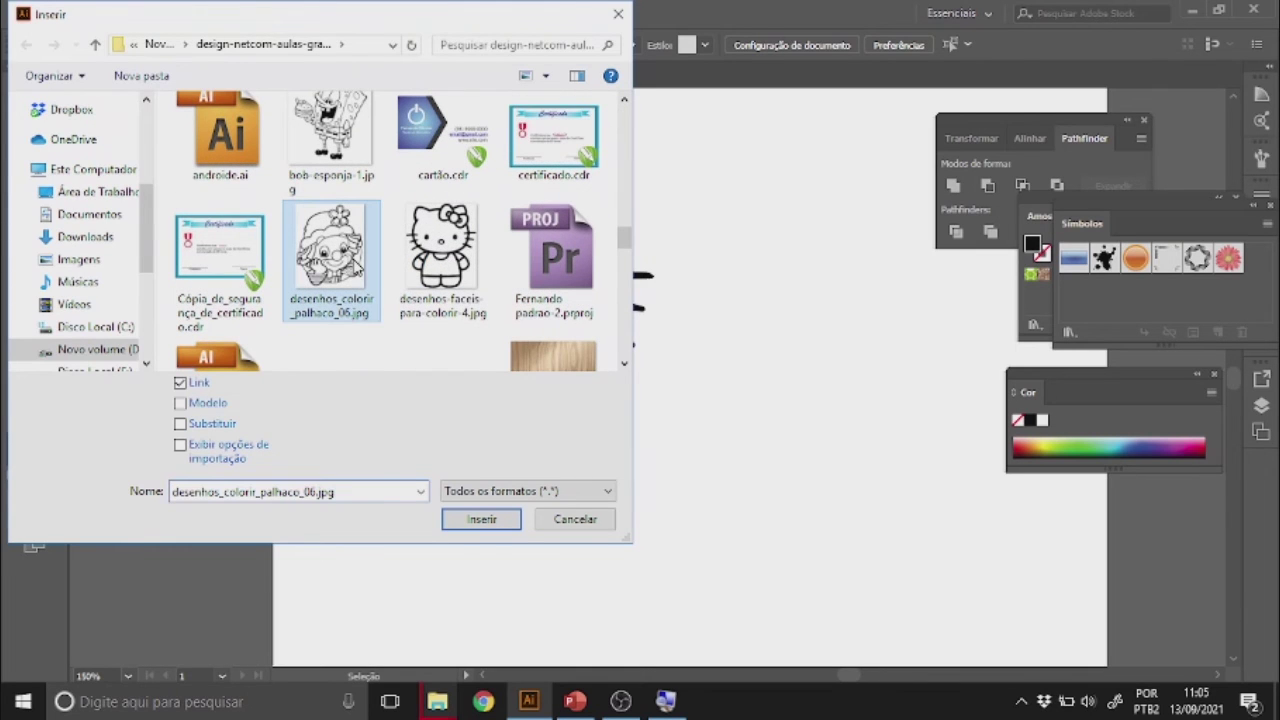
pyautogui.click(479, 521)
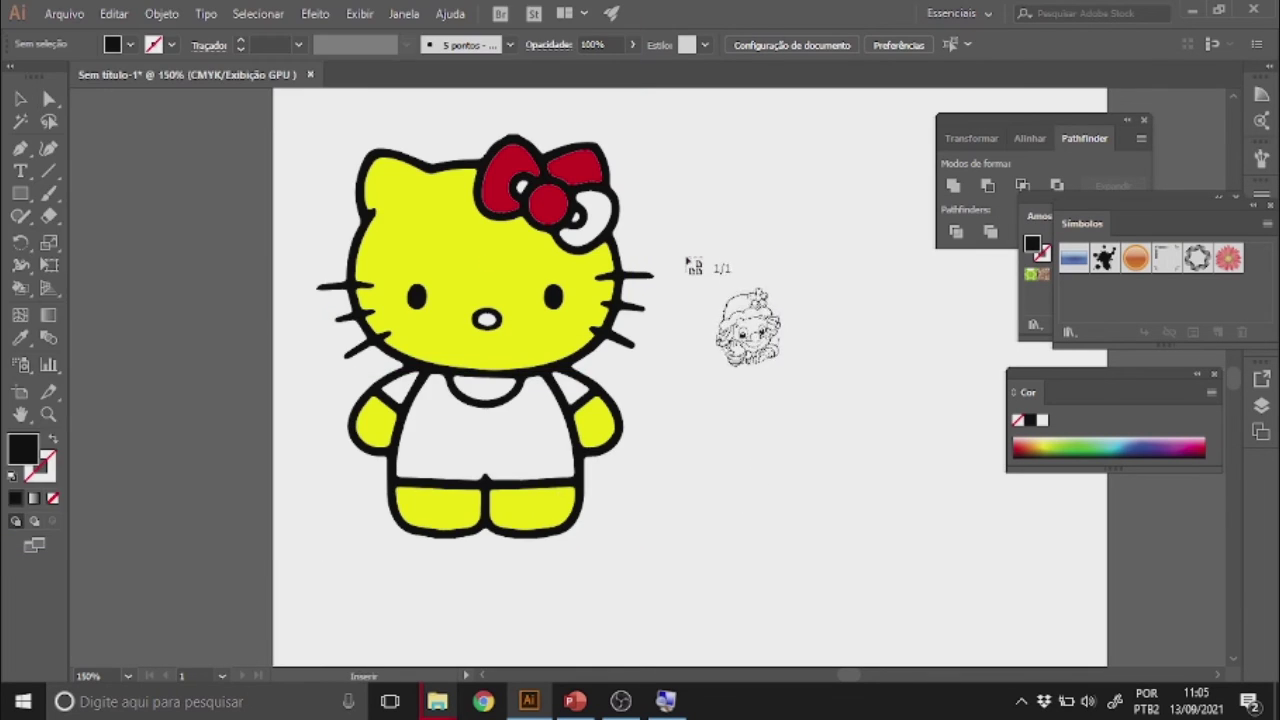
pyautogui.moveTo(686, 256); pyautogui.dragTo(951, 583)
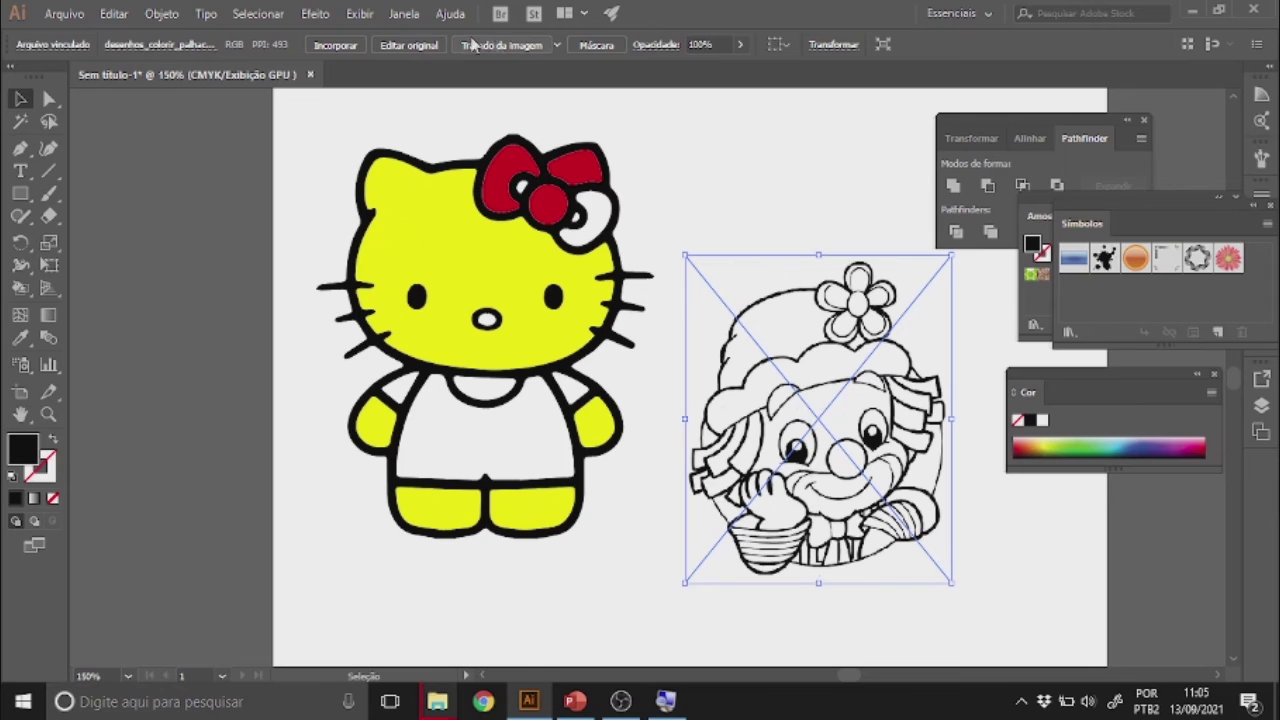
# - Trace the clown image with the high-fidelity photo preset, expand it with Objeto and Preenchimento included, and deselect it
pyautogui.click(558, 45)
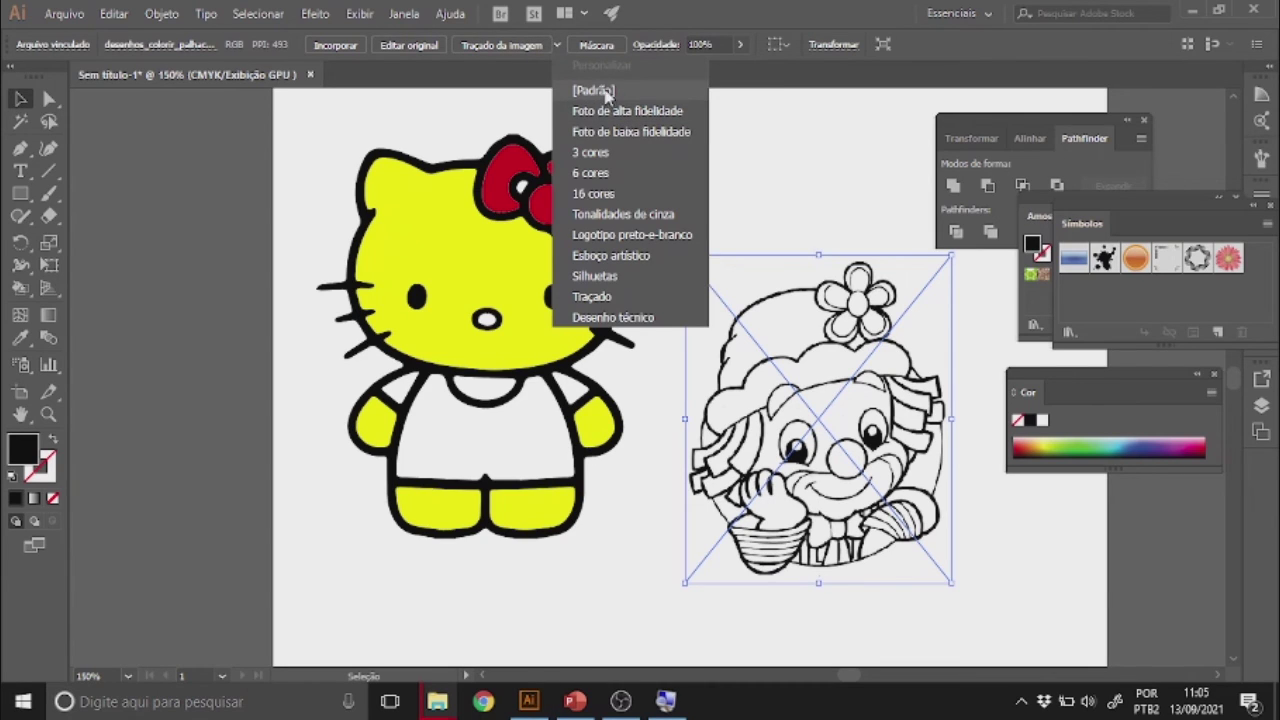
pyautogui.click(619, 118)
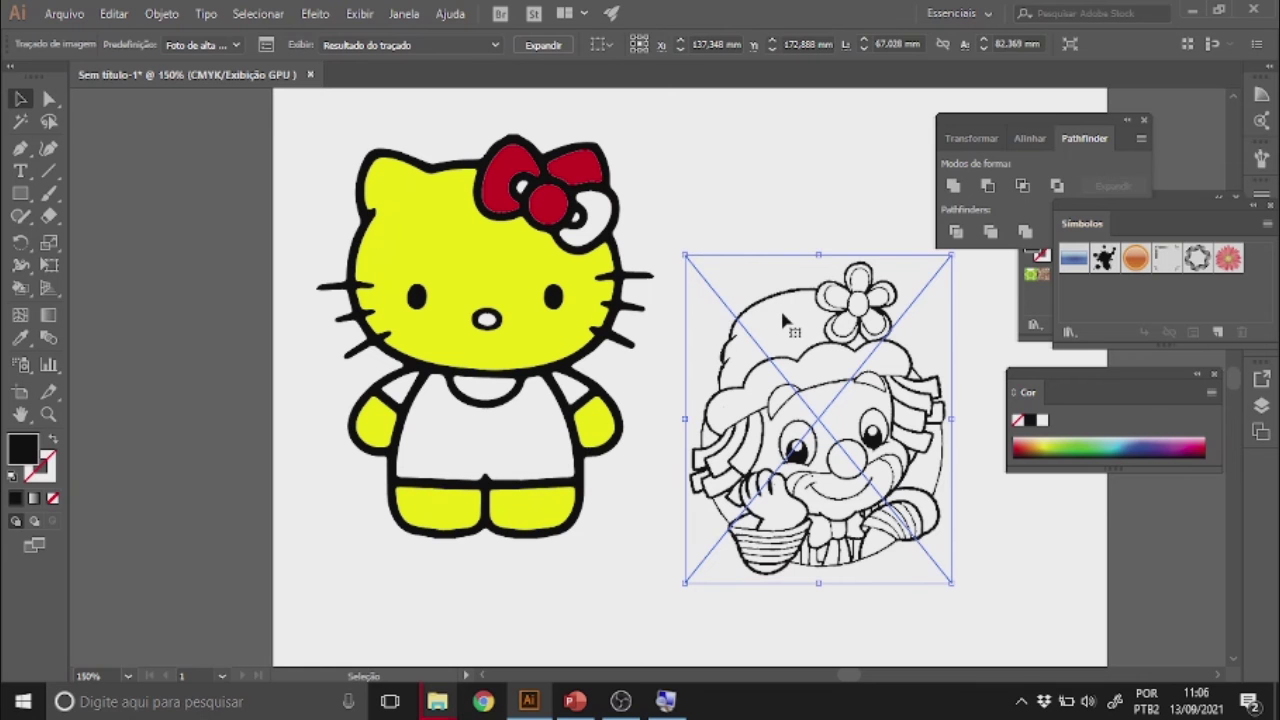
pyautogui.click(161, 13)
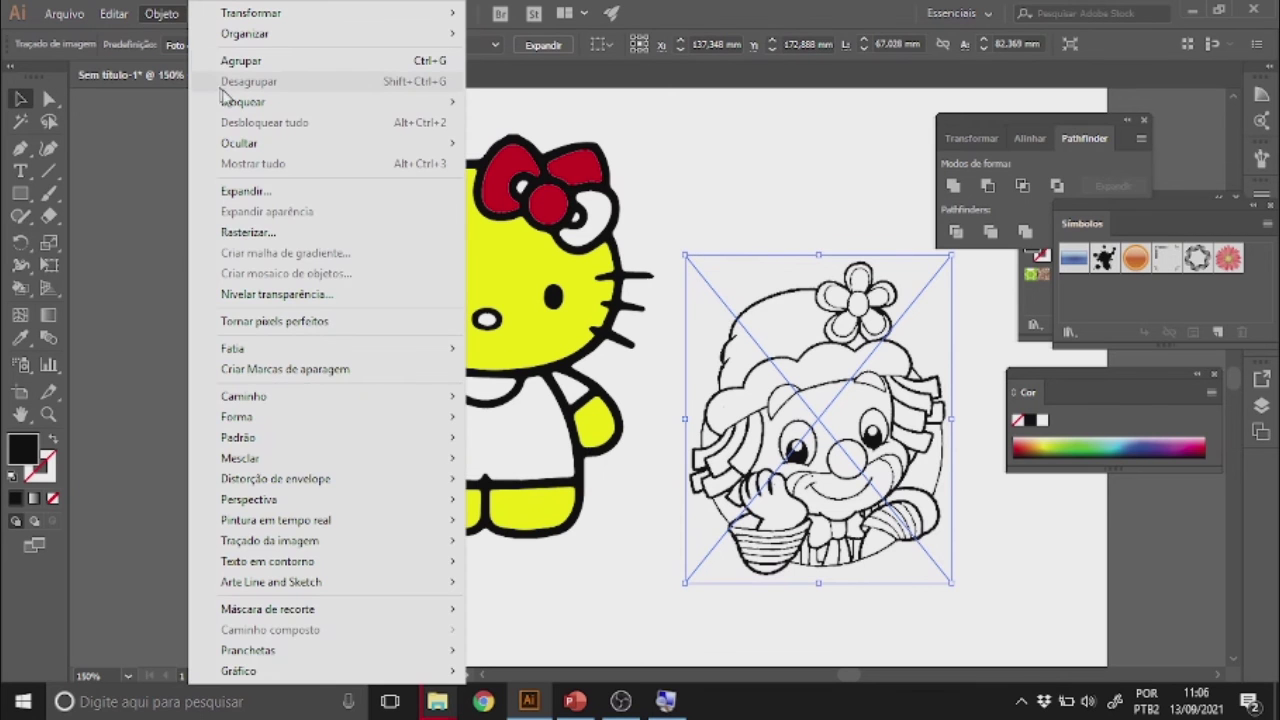
pyautogui.click(323, 193)
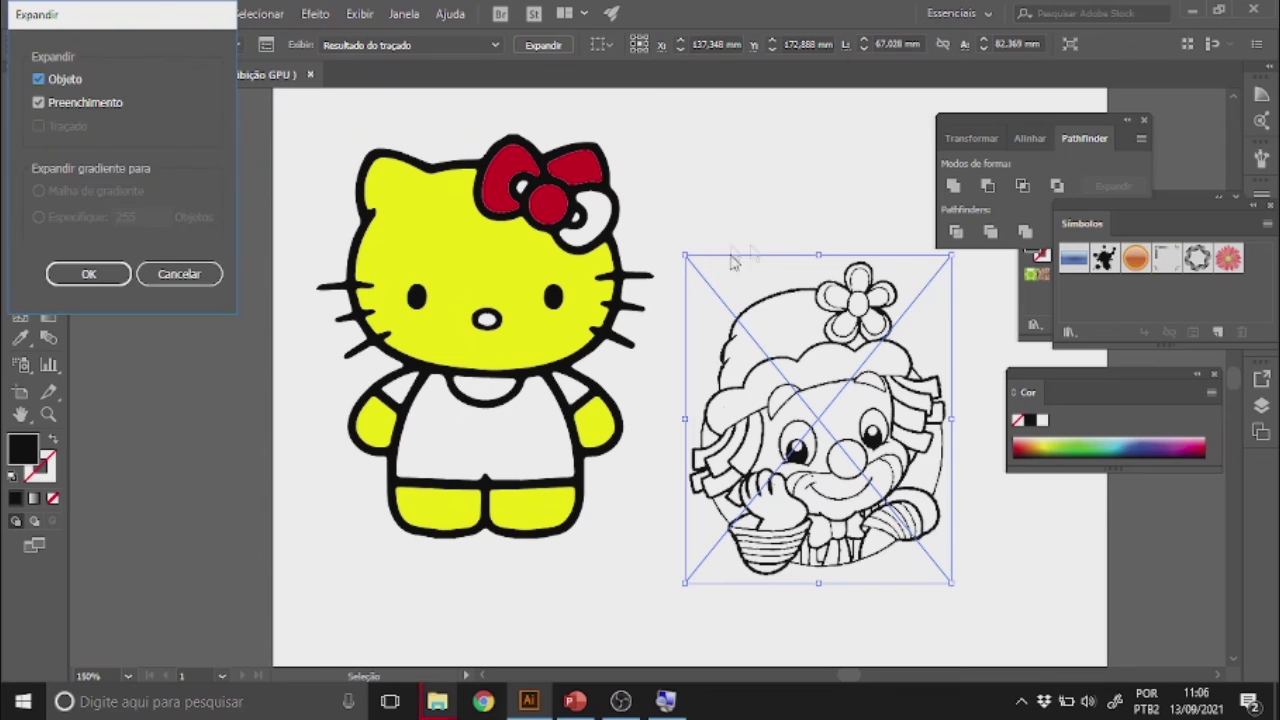
pyautogui.click(88, 274)
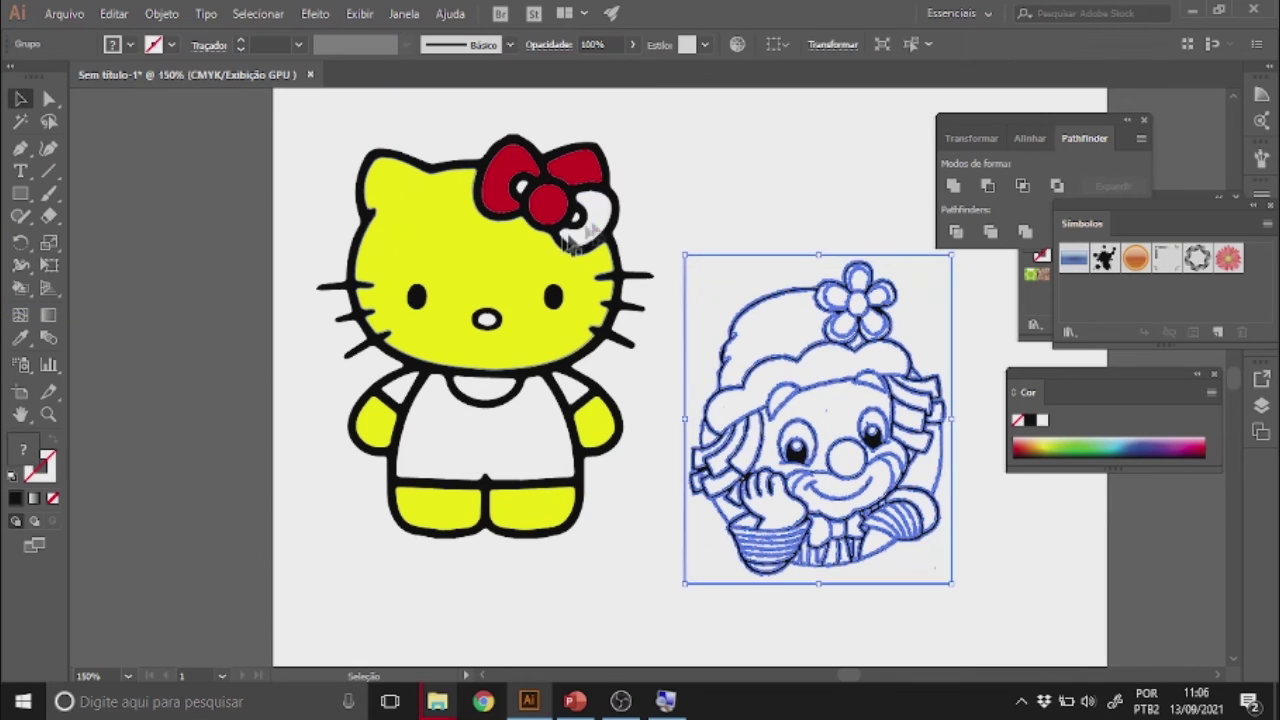
pyautogui.click(737, 194)
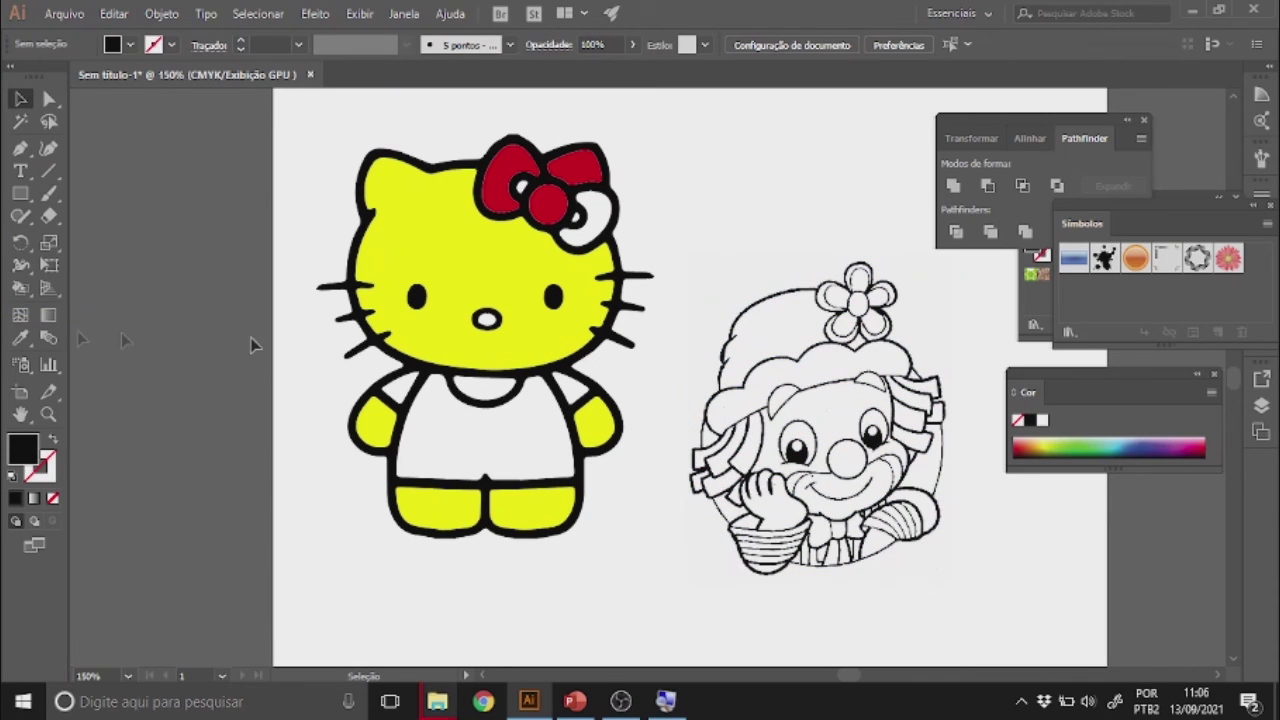
# - Fill the crown and the wavy brim of the clown's hat with light blue using the Live Paint Bucket
pyautogui.click(22, 287)
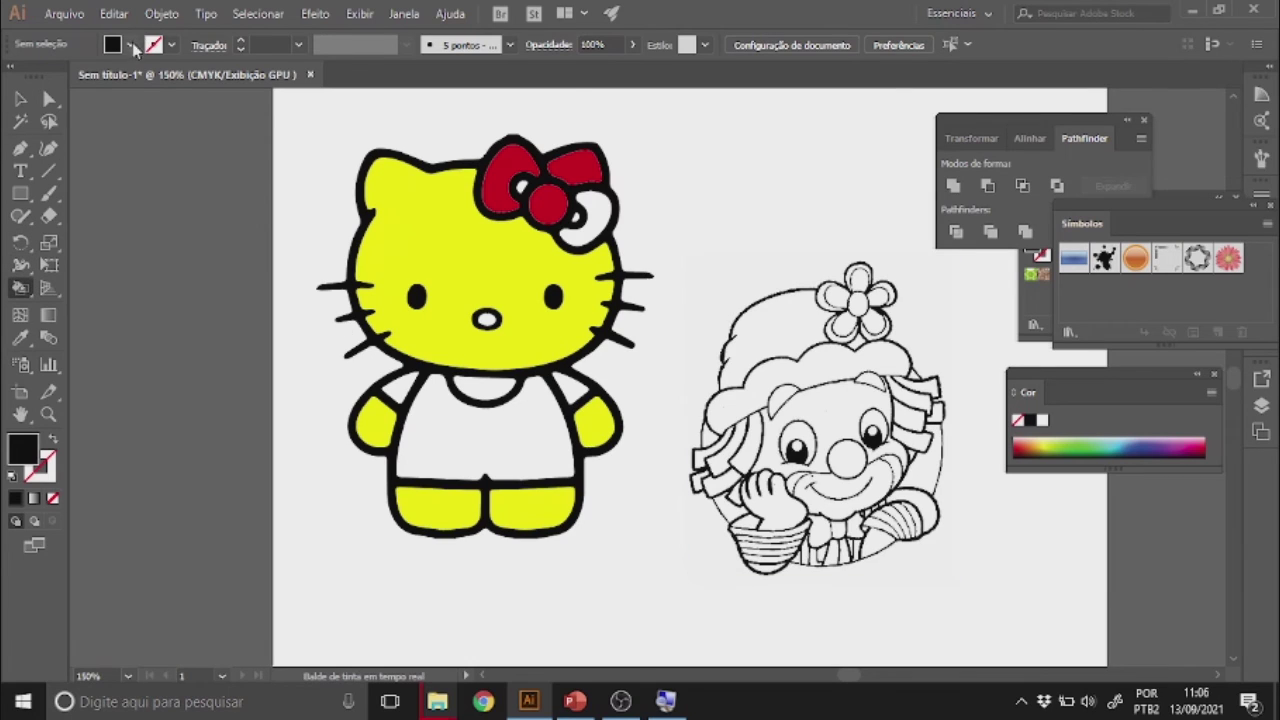
pyautogui.click(130, 45)
pyautogui.click(132, 91)
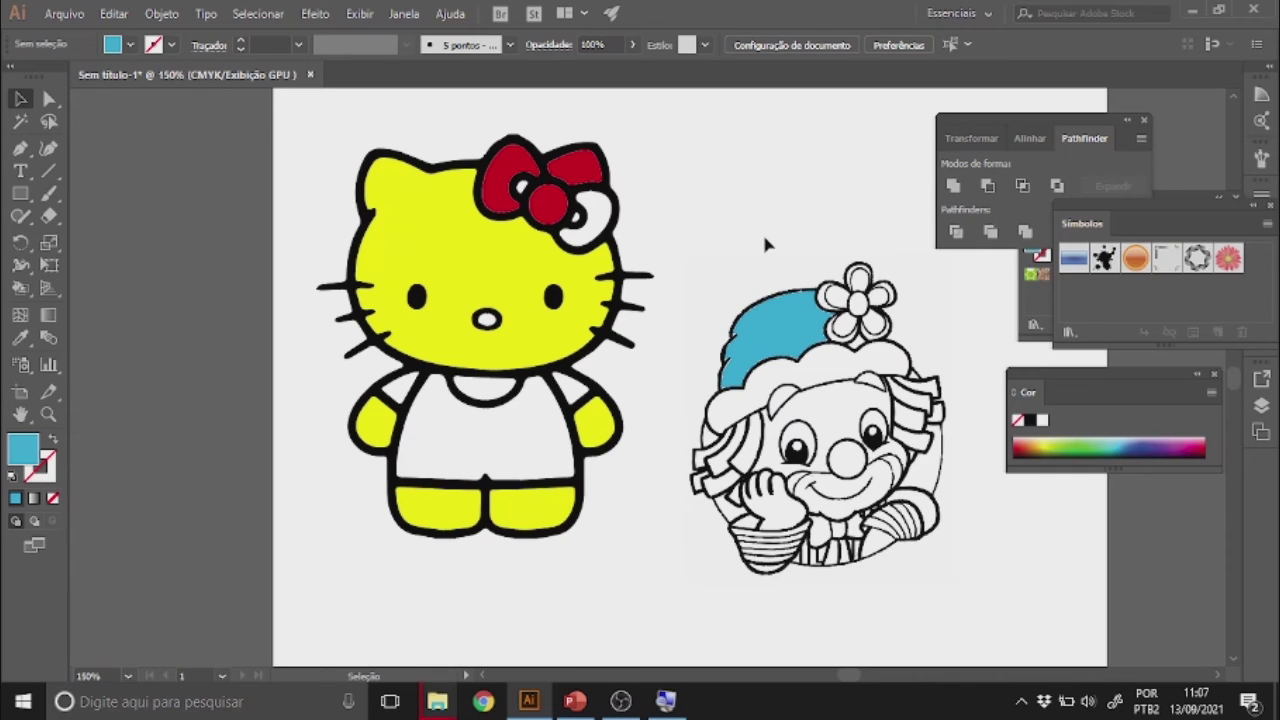
pyautogui.click(18, 287)
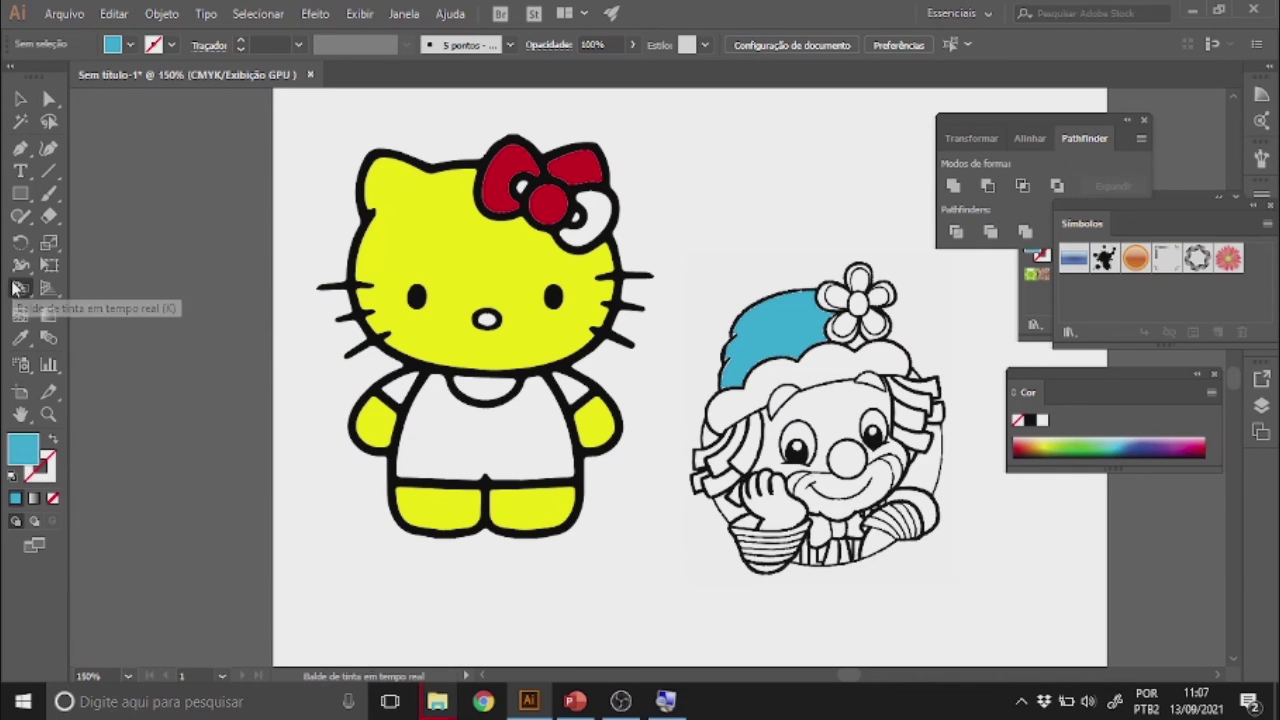
pyautogui.click(824, 364)
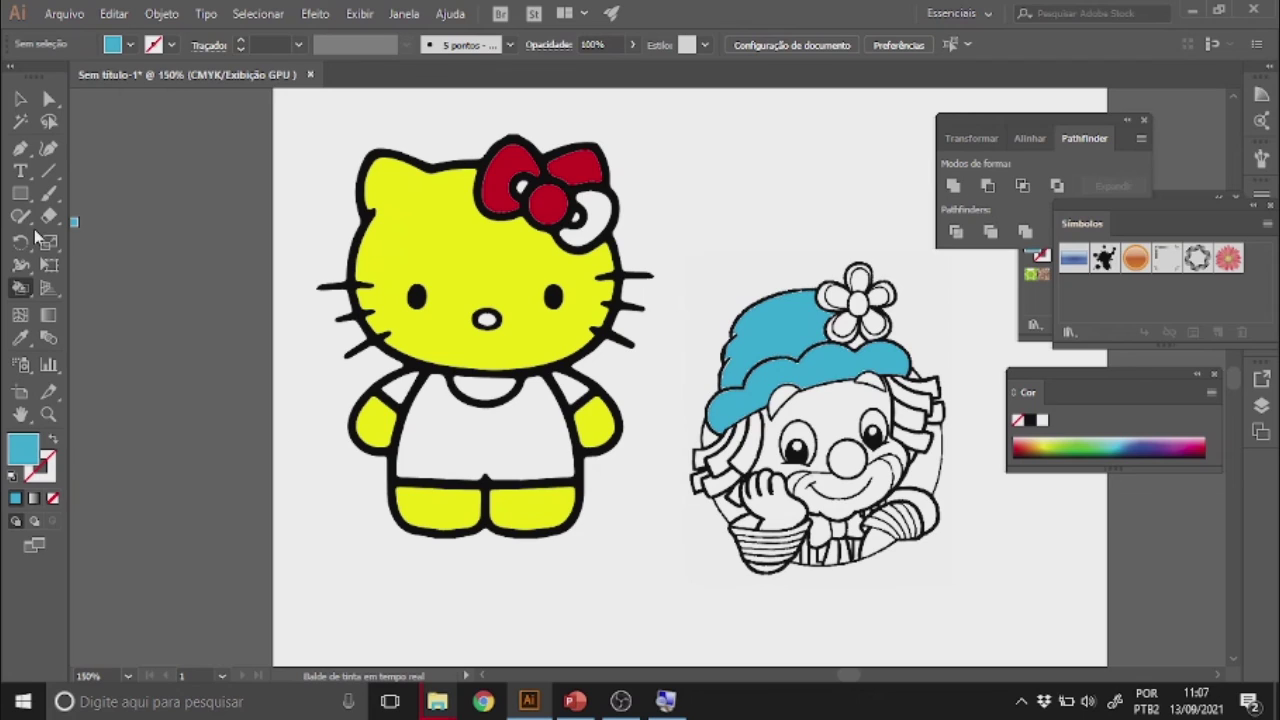
# - Fill the clown's face and raised hand with yellow
pyautogui.click(130, 45)
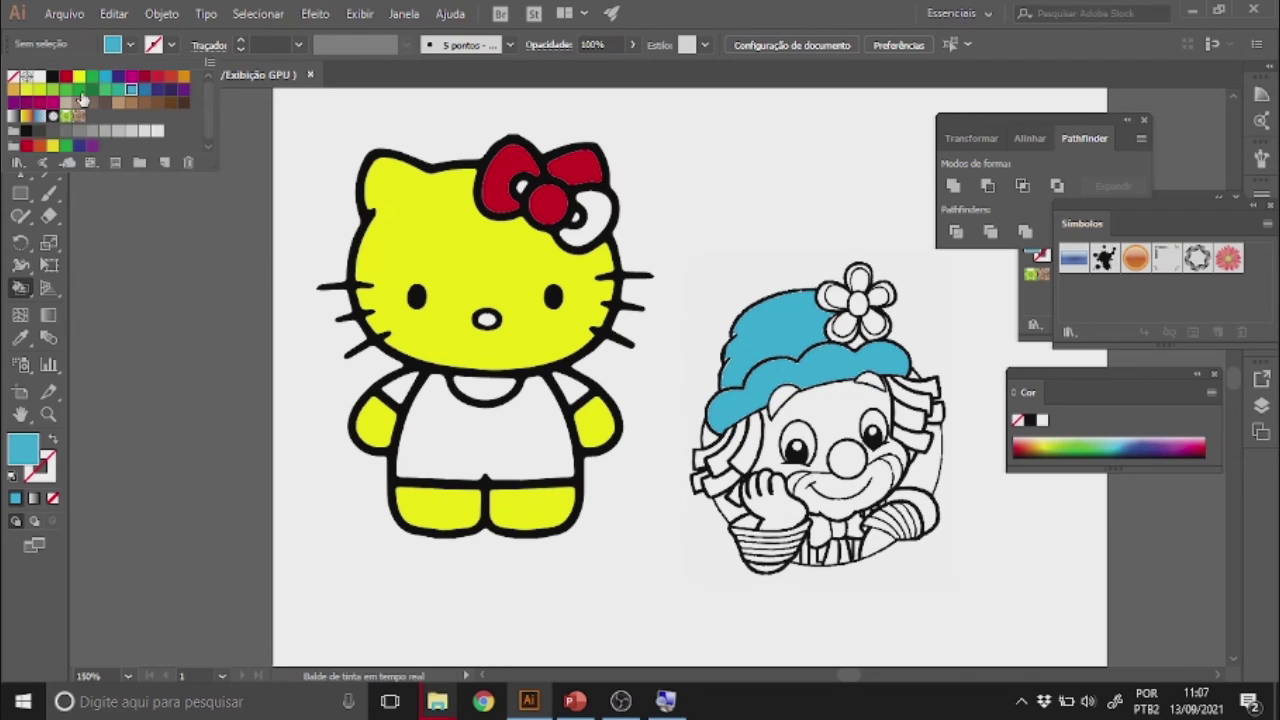
pyautogui.click(79, 78)
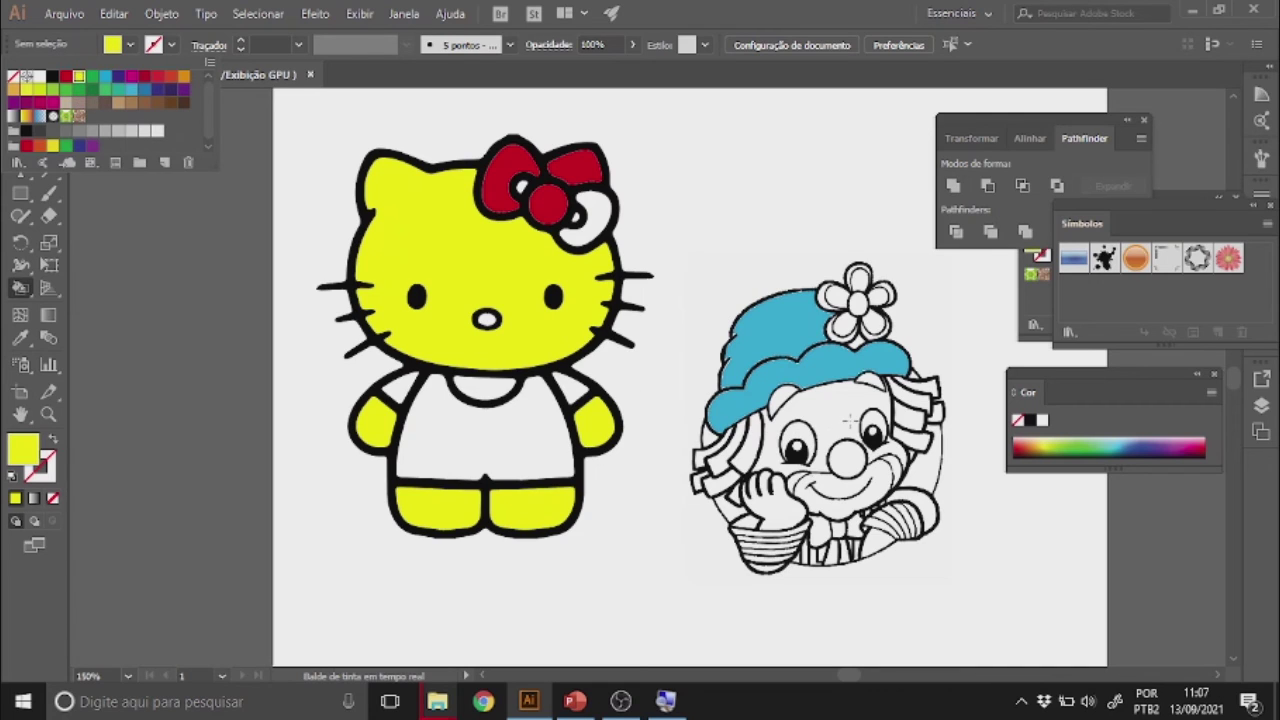
pyautogui.click(815, 420)
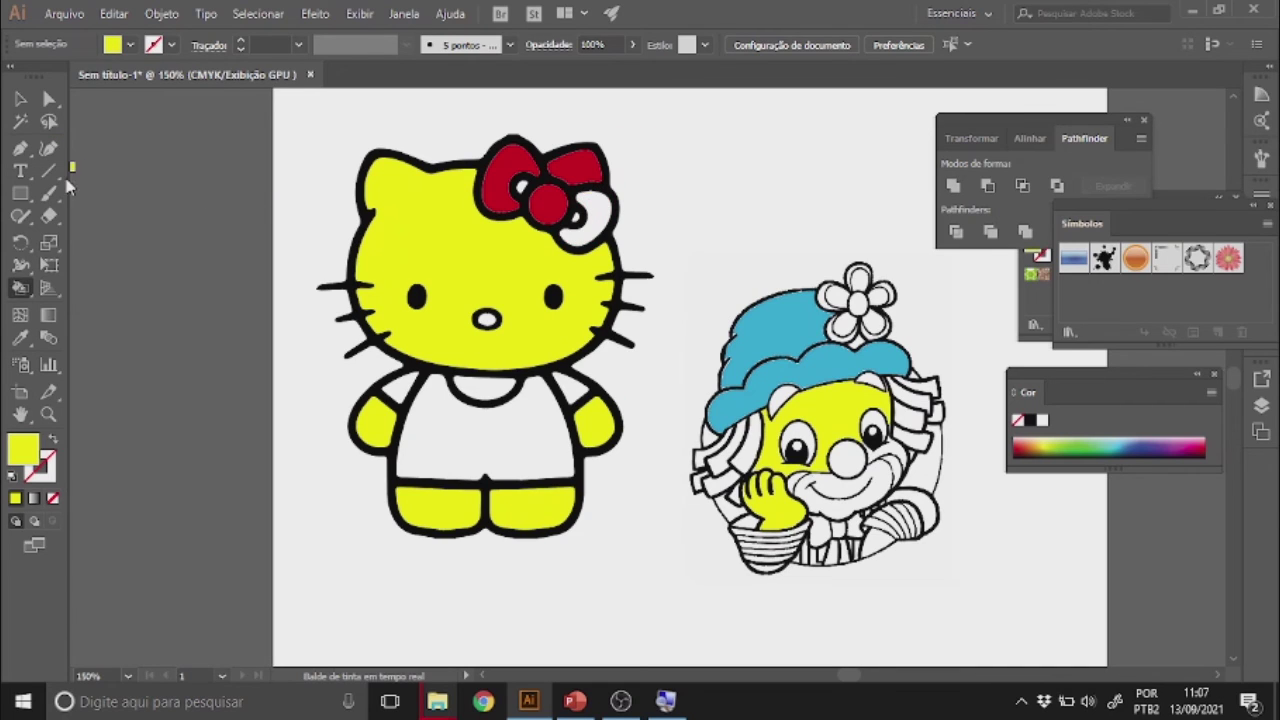
pyautogui.click(19, 97)
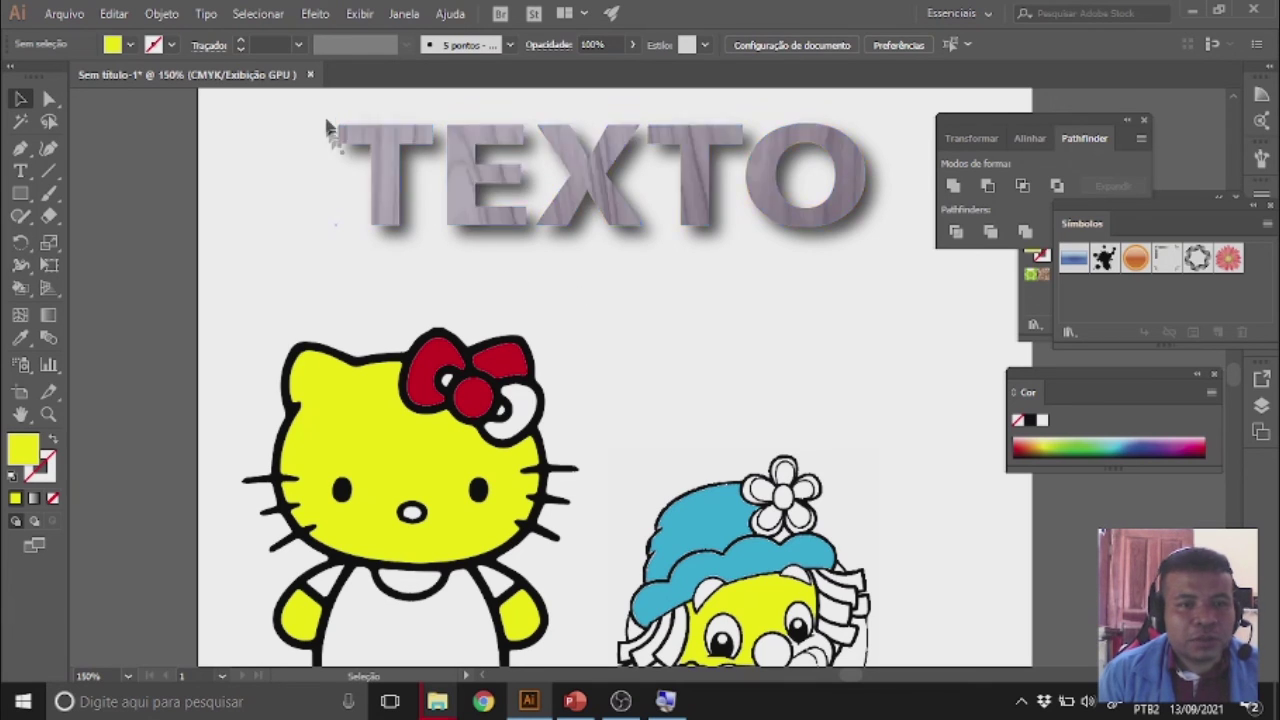
pyautogui.click(316, 13)
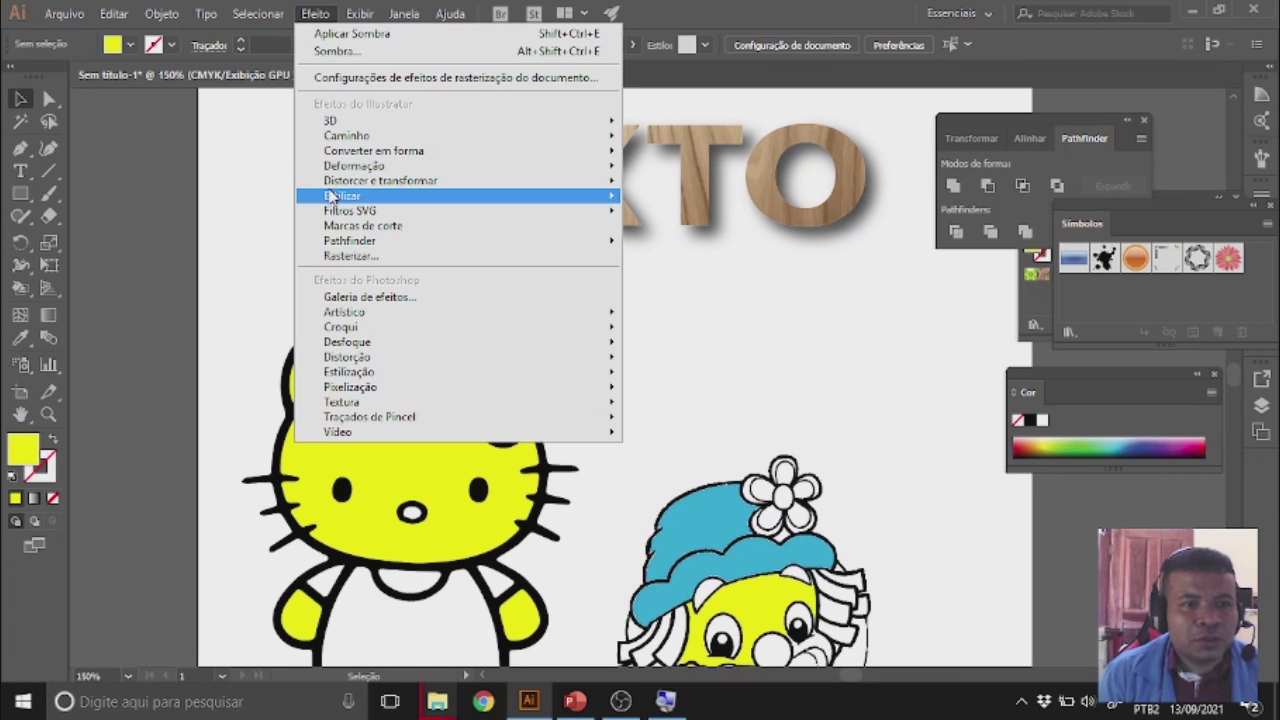
pyautogui.moveTo(330, 197)
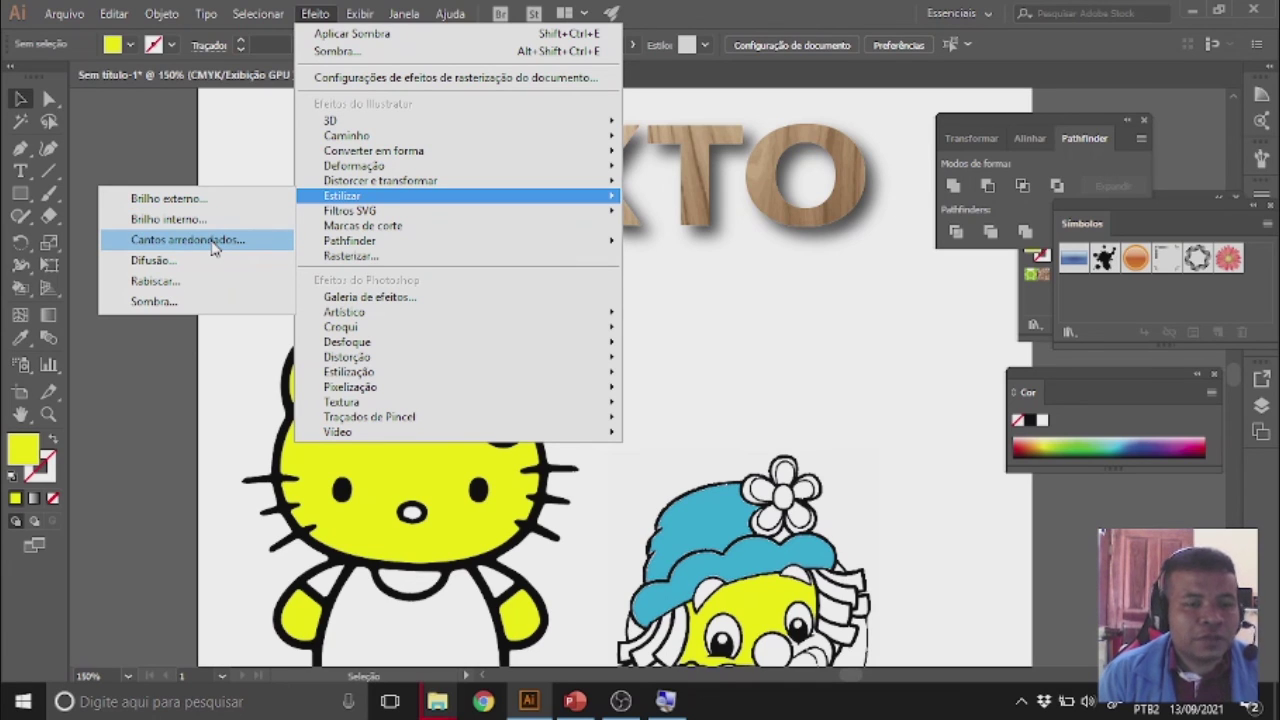
pyautogui.click(815, 332)
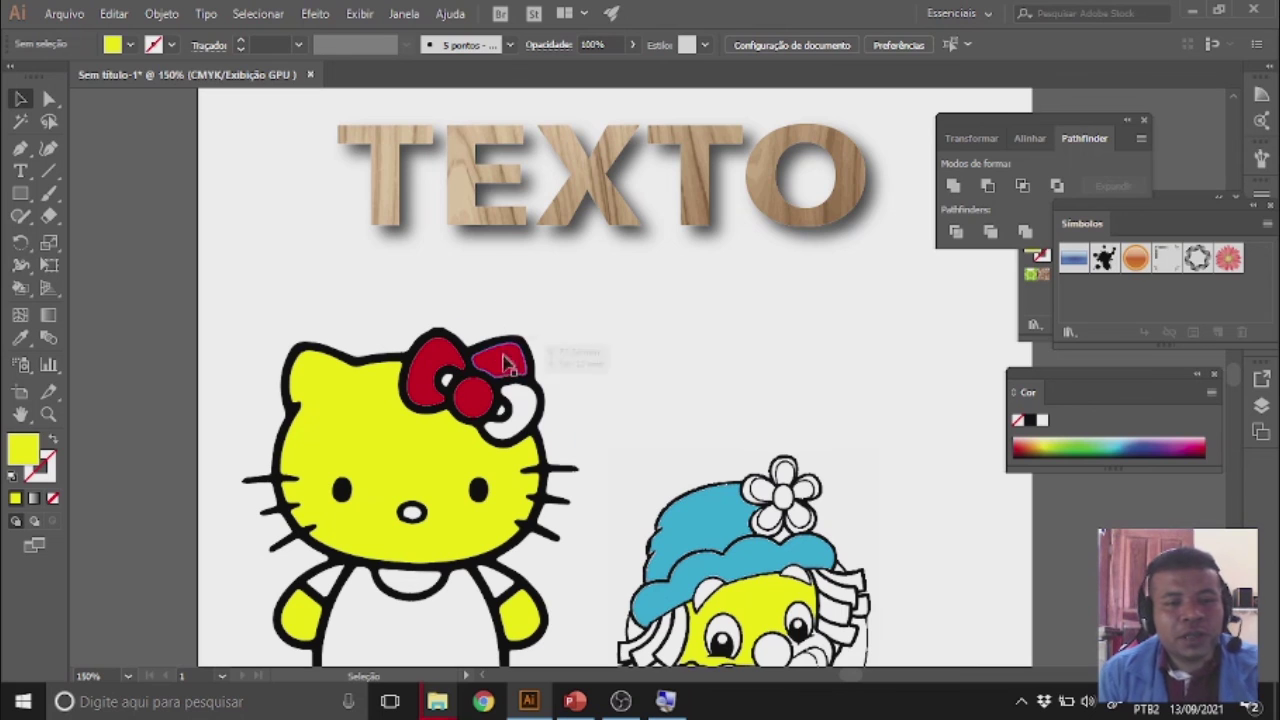
pyautogui.press('space')
pyautogui.moveTo(502, 360); pyautogui.dragTo(503, 175)
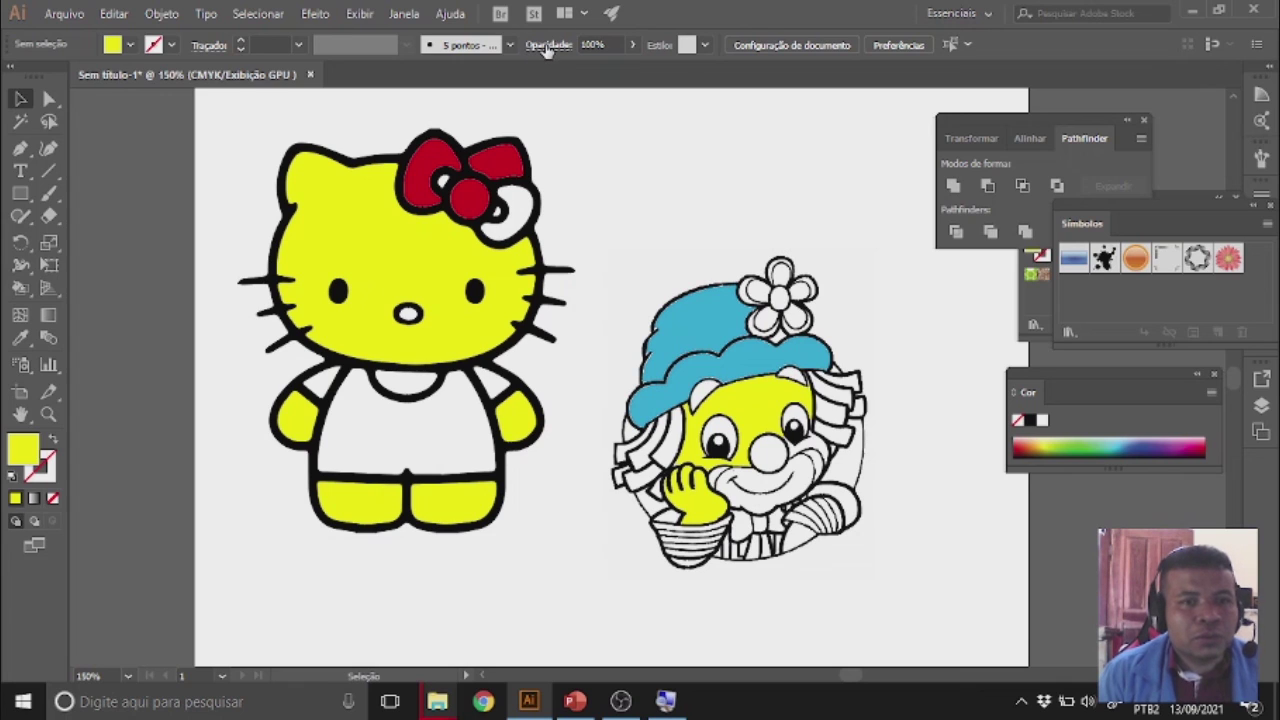
pyautogui.moveTo(440, 128); pyautogui.dragTo(572, 262)
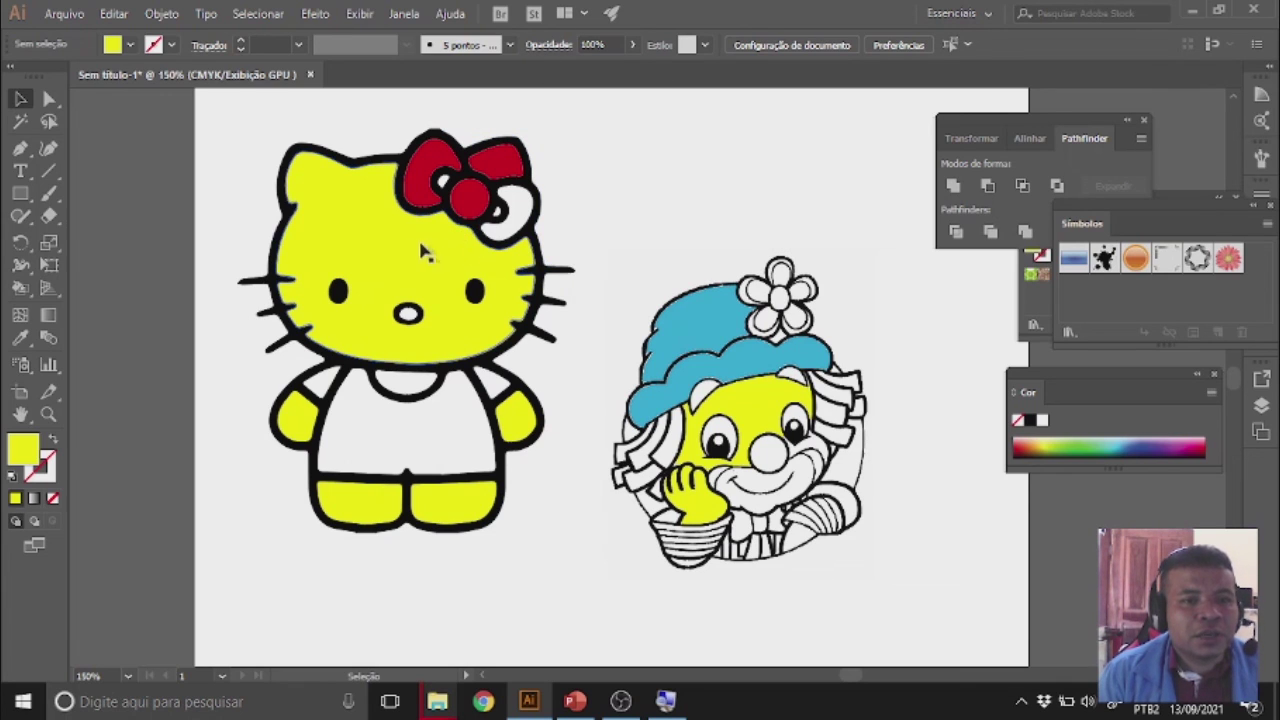